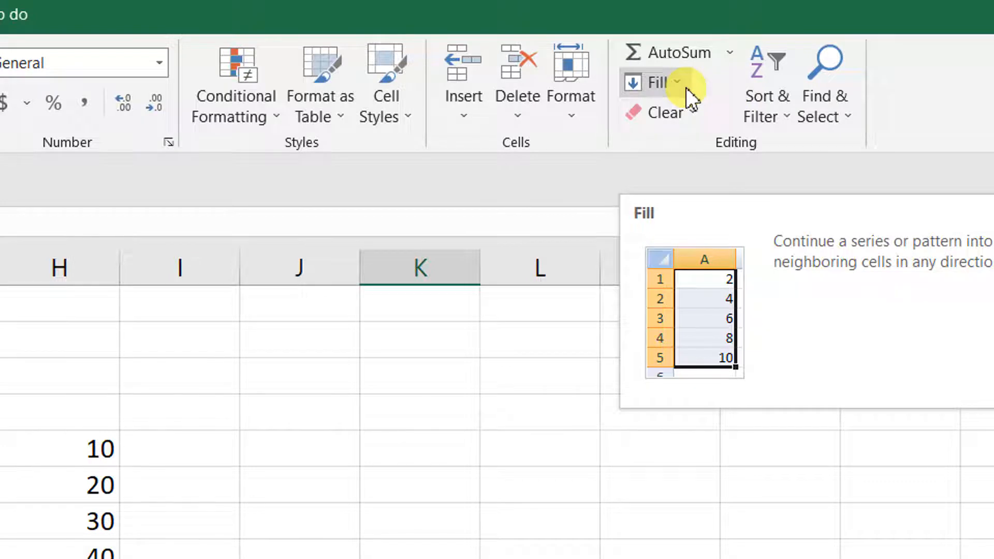
Fill H5:J10 to the right so columns I and J repeat column H's 10–60 values
{"action": "left_click", "coordinate": [685, 88]}
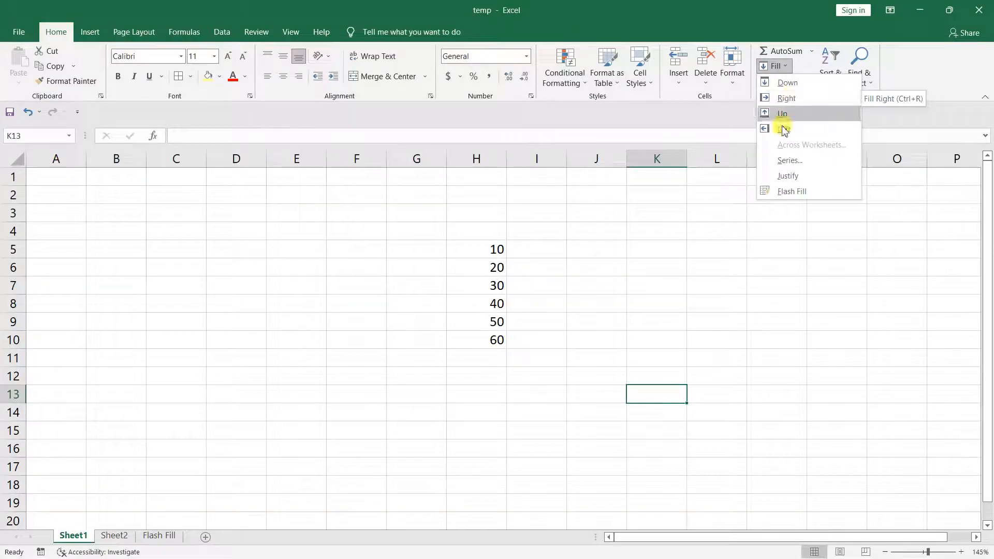
{"action": "left_click", "coordinate": [388, 479]}
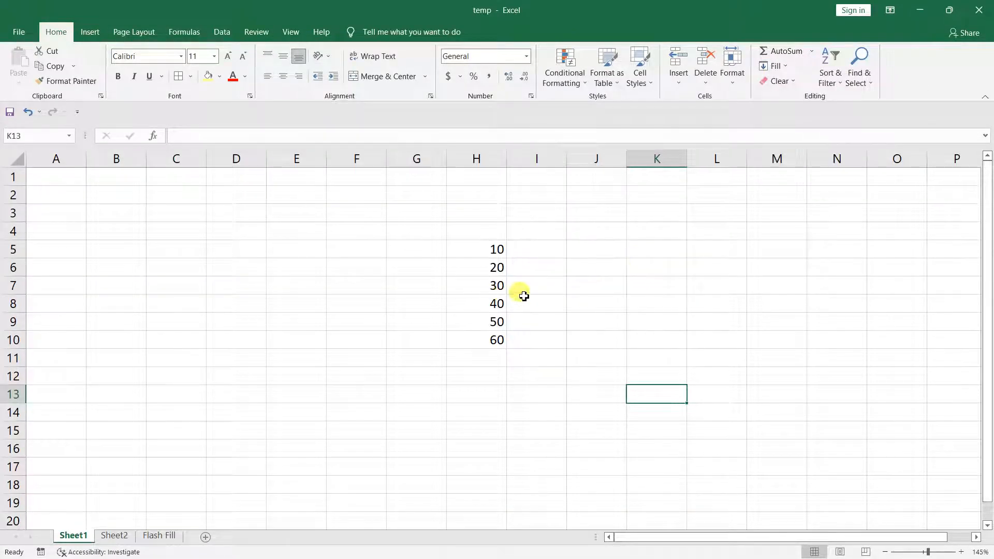
{"action": "left_click_drag", "start_coordinate": [487, 249], "coordinate": [591, 344]}
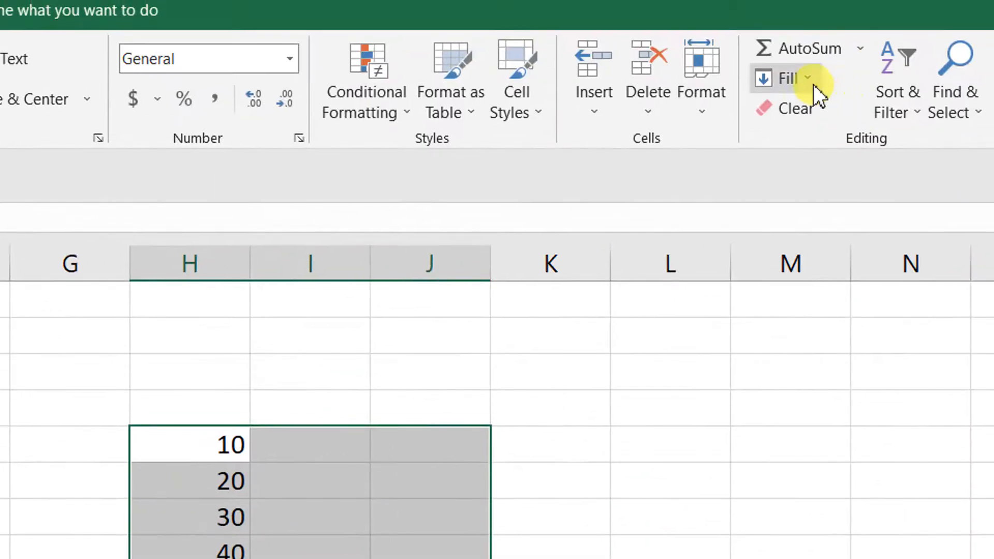
{"action": "left_click", "coordinate": [812, 85]}
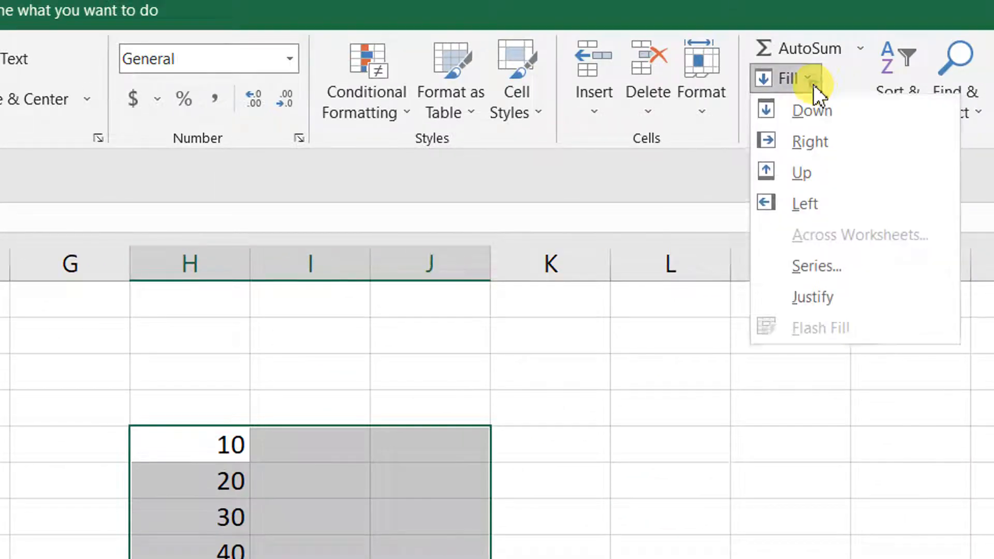
{"action": "left_click", "coordinate": [817, 145]}
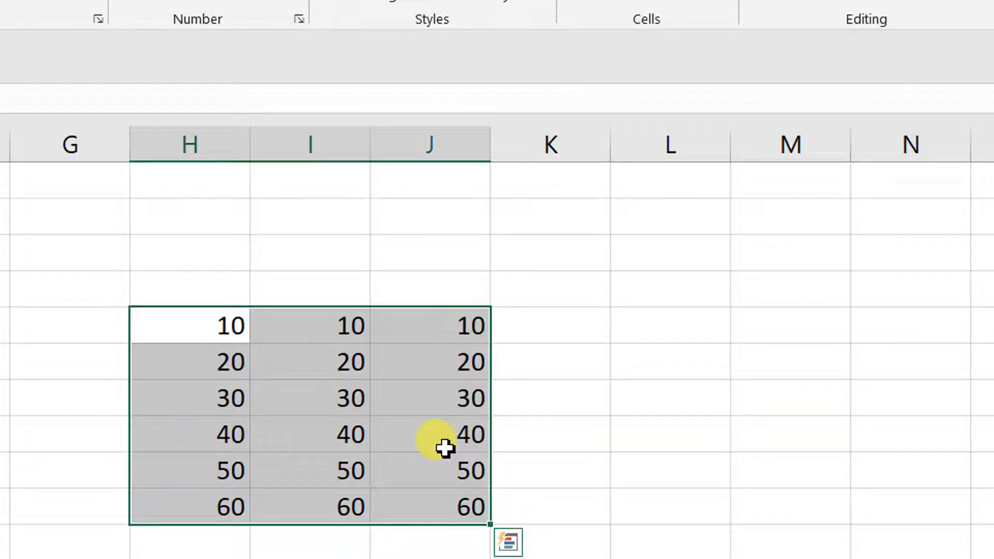
Fill H10:J12 down so rows 11 and 12 repeat 60 across columns H to J
{"action": "left_click", "coordinate": [546, 407]}
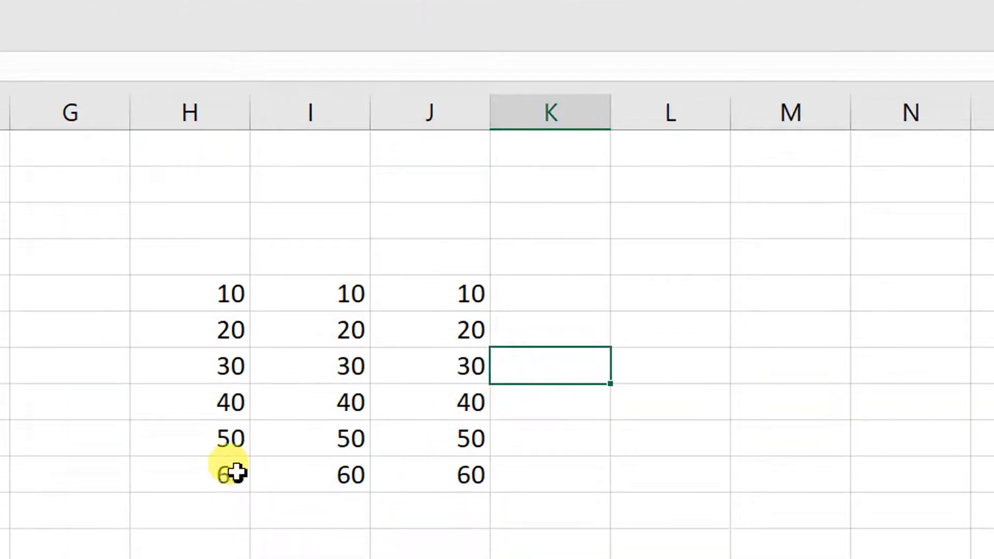
{"action": "left_click_drag", "start_coordinate": [222, 510], "coordinate": [429, 512]}
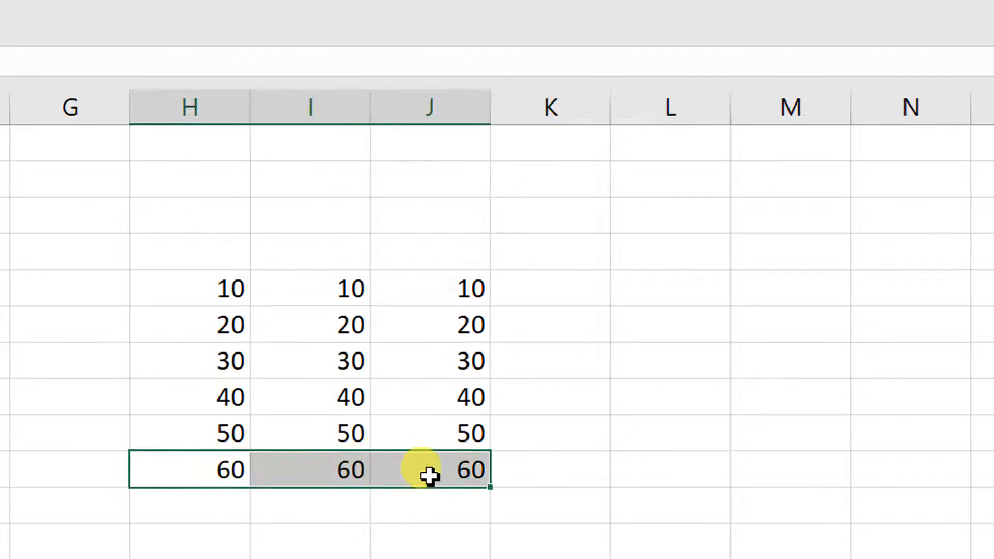
{"action": "left_click_drag", "start_coordinate": [430, 475], "coordinate": [422, 527]}
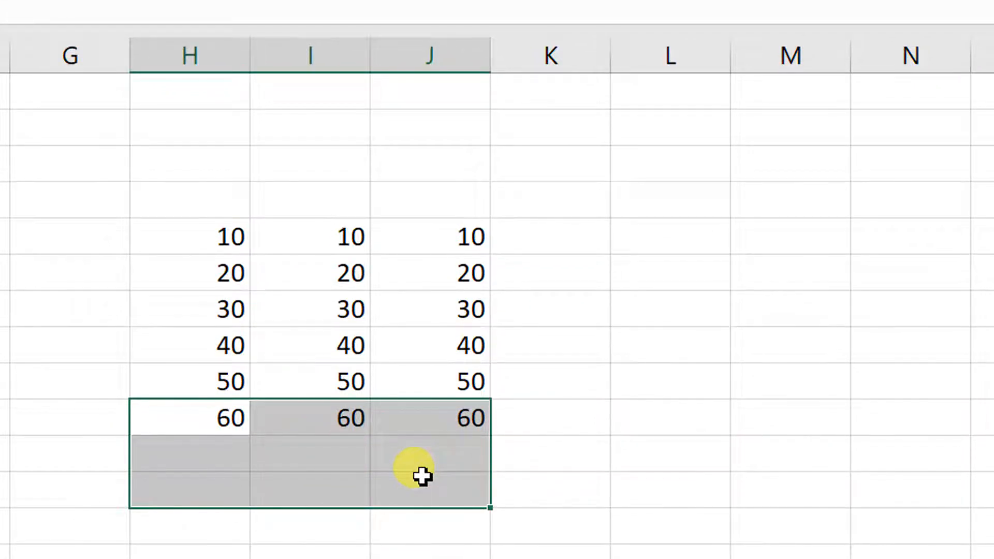
{"action": "left_click_drag", "start_coordinate": [422, 475], "coordinate": [422, 475]}
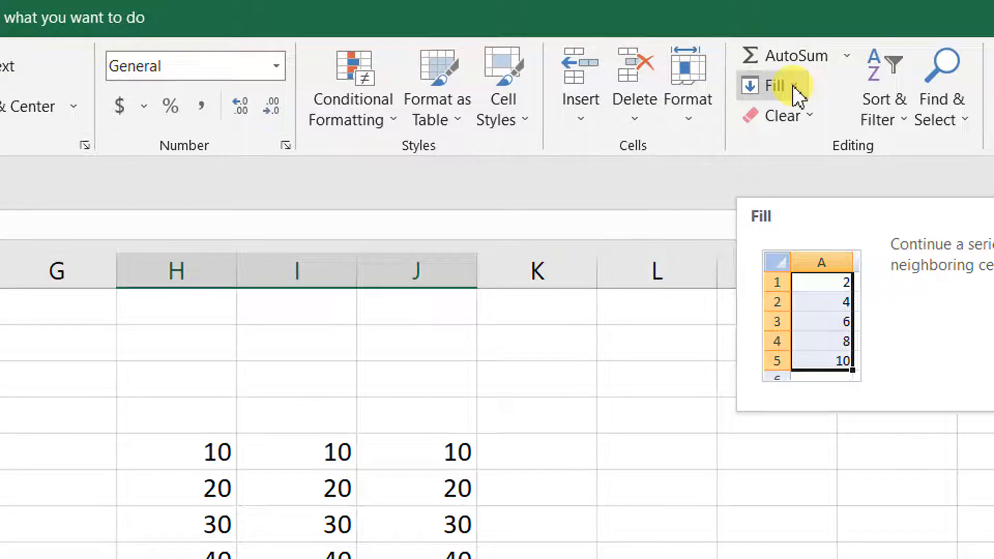
{"action": "left_click", "coordinate": [793, 85]}
{"action": "left_click", "coordinate": [813, 123]}
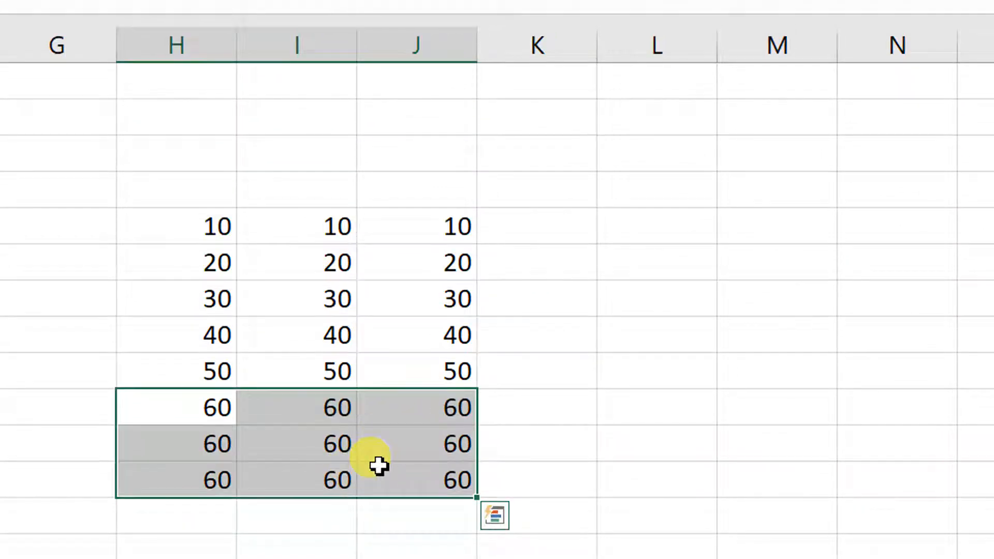
Fill left so column G repeats column H's values 10 through 60
{"action": "left_click", "coordinate": [265, 305]}
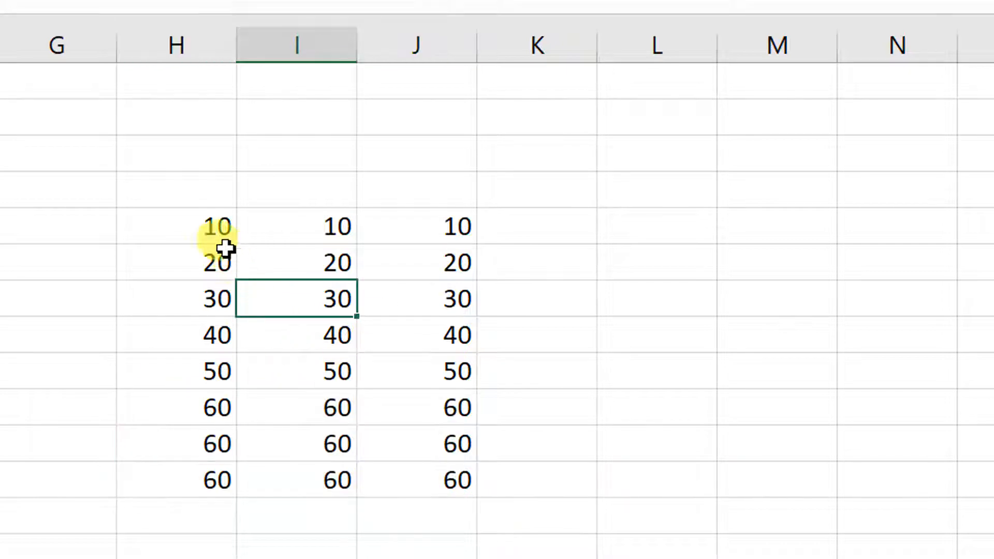
{"action": "left_click_drag", "start_coordinate": [215, 228], "coordinate": [85, 453]}
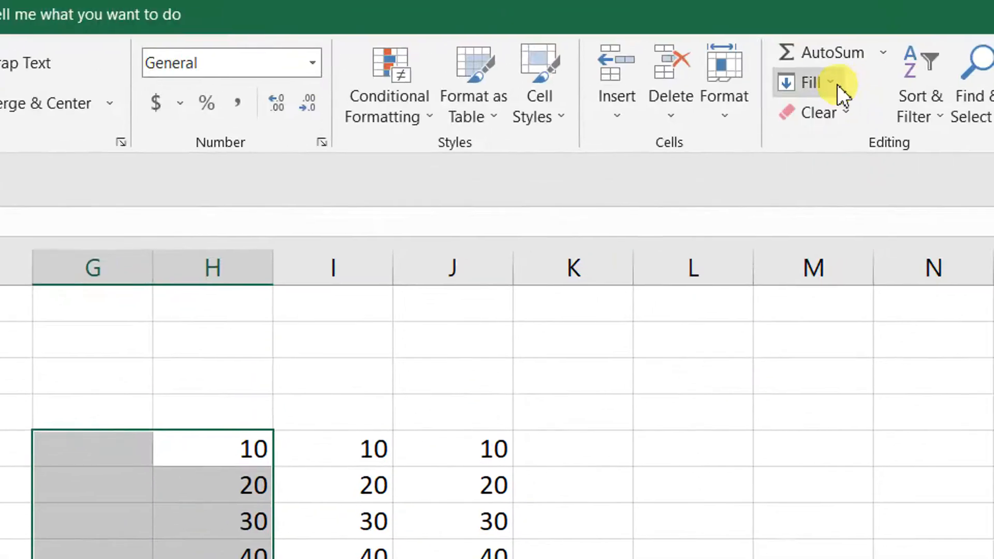
{"action": "left_click", "coordinate": [837, 85]}
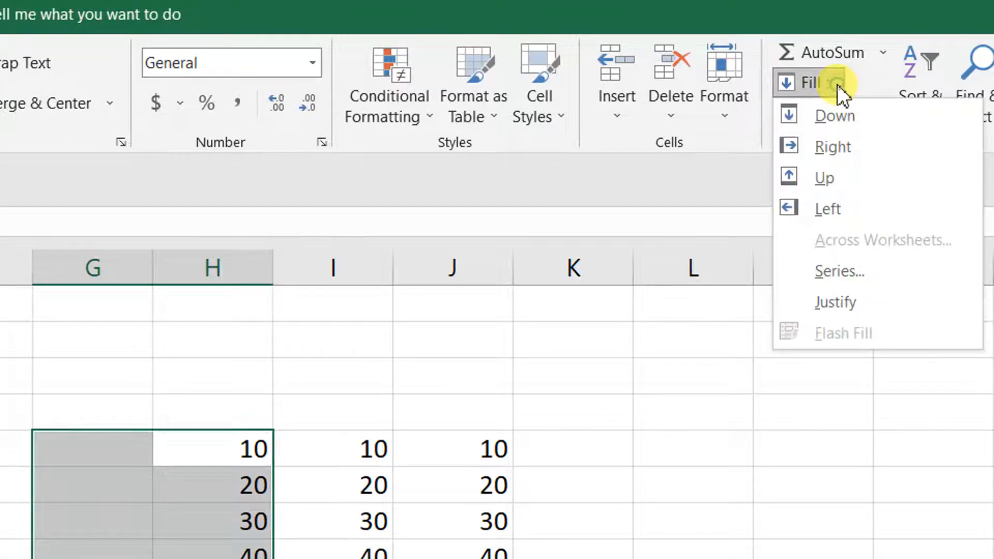
{"action": "left_click", "coordinate": [841, 213]}
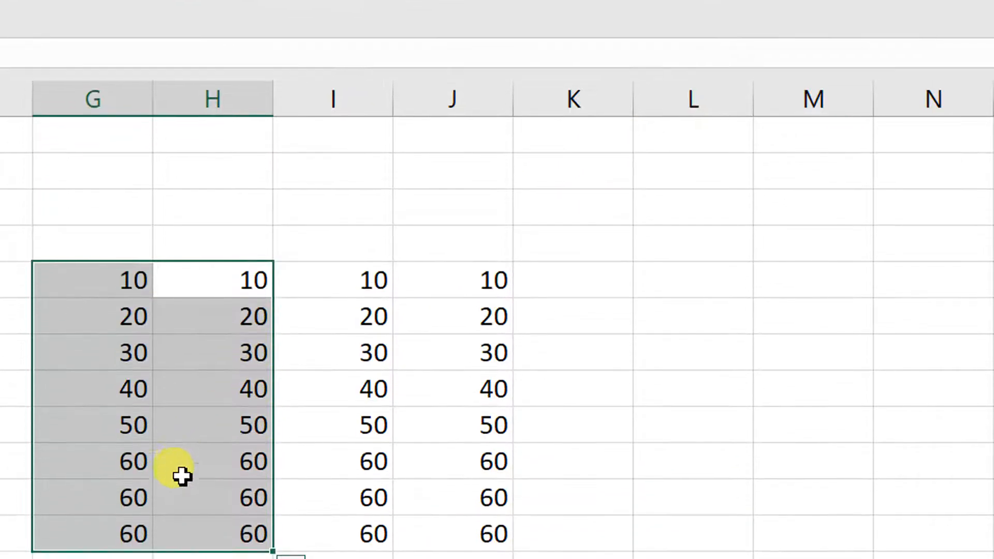
Select the first 10 row across columns G to J
{"action": "left_click", "coordinate": [231, 449]}
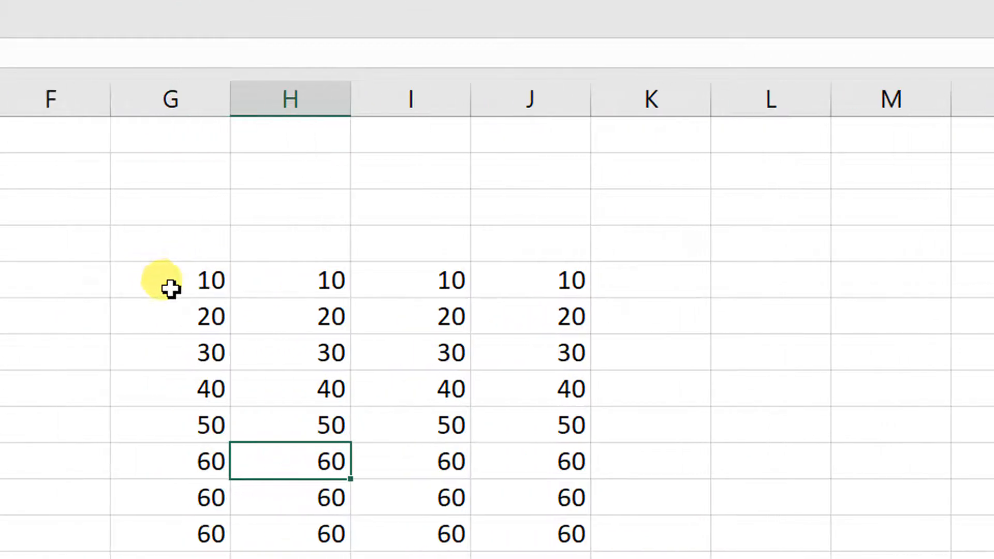
{"action": "left_click_drag", "start_coordinate": [96, 283], "coordinate": [349, 291]}
{"action": "left_click_drag", "start_coordinate": [425, 292], "coordinate": [541, 292]}
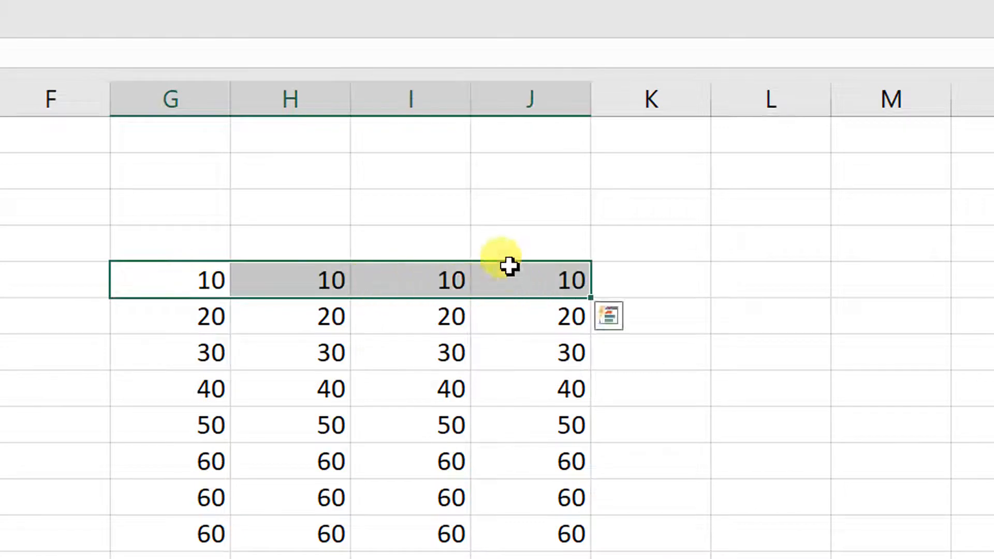
Fill up from row 5 so rows 3 and 4 hold 10 across columns G to J
{"action": "left_click_drag", "start_coordinate": [198, 283], "coordinate": [522, 218]}
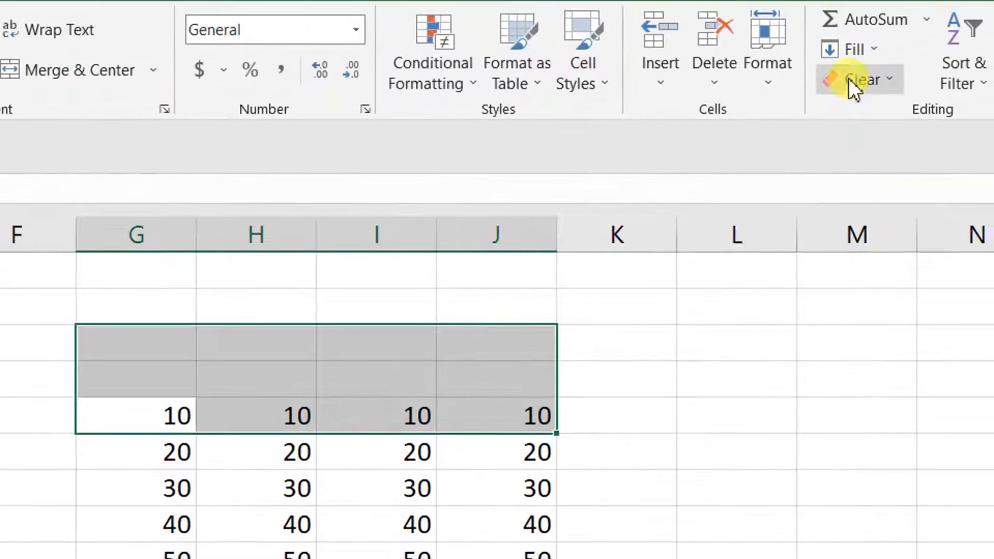
{"action": "left_click", "coordinate": [845, 82]}
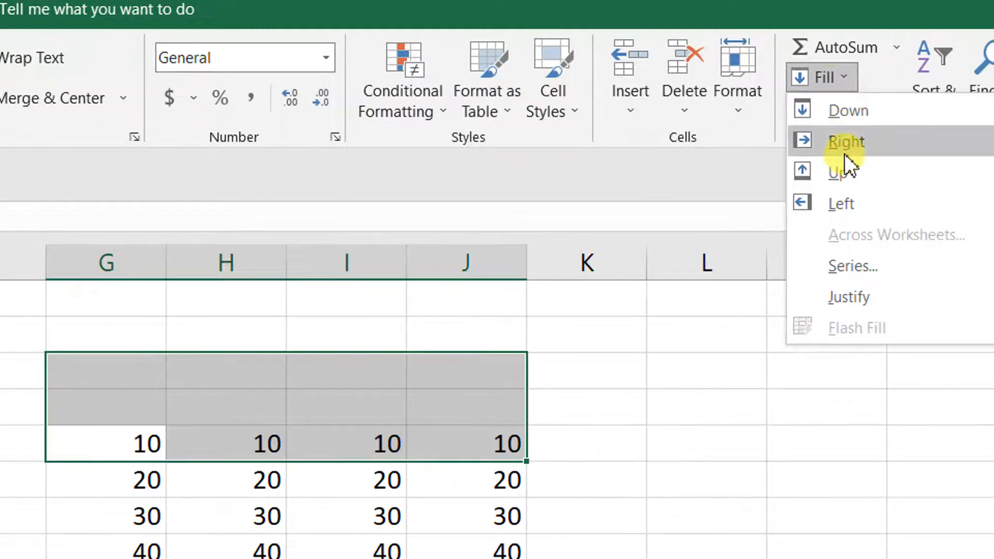
{"action": "left_click", "coordinate": [836, 170]}
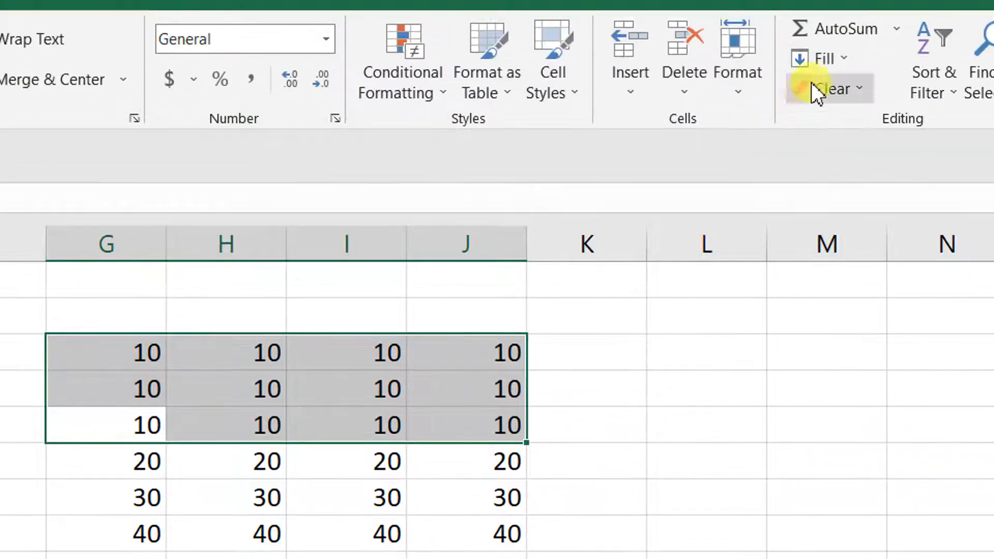
{"action": "left_click", "coordinate": [822, 78]}
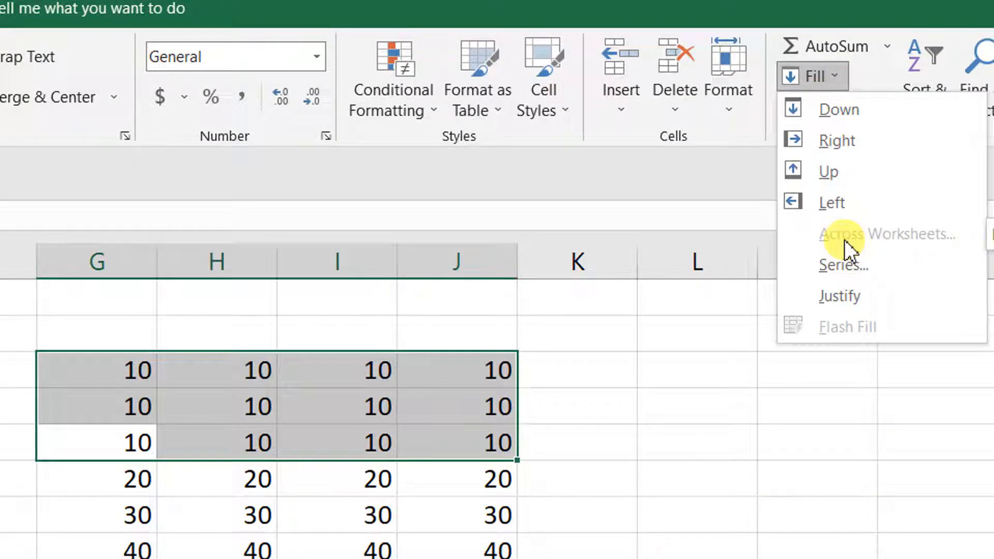
{"action": "left_click", "coordinate": [639, 340]}
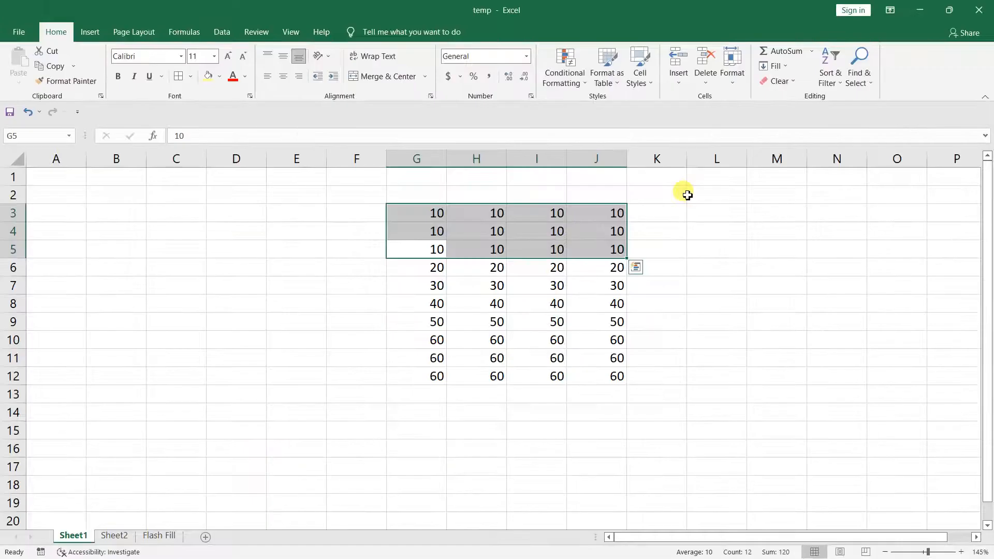
{"action": "left_click", "coordinate": [550, 316]}
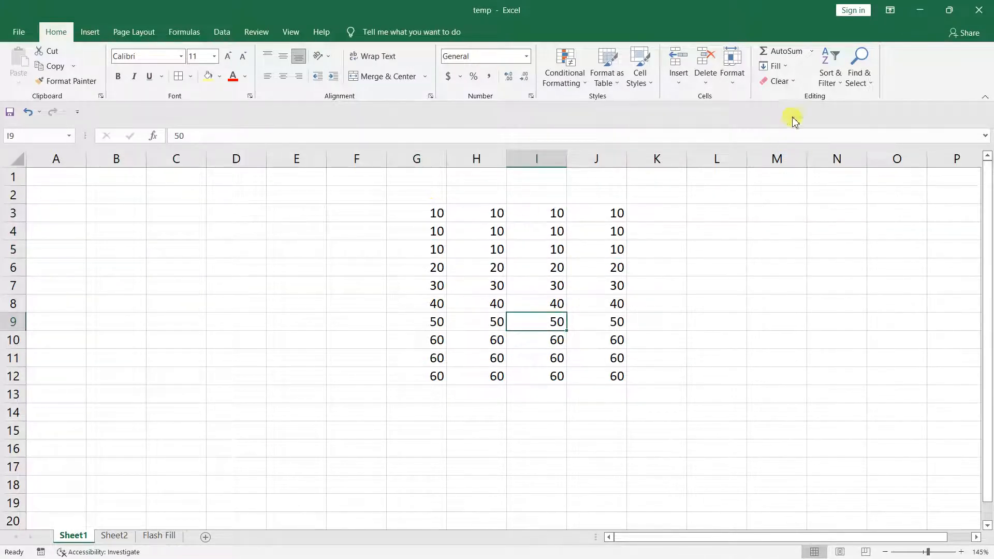
Copy the G3:H8 block to grouped Sheet2 with Fill Across Worksheets, keeping All
{"action": "left_click_drag", "start_coordinate": [428, 204], "coordinate": [505, 302]}
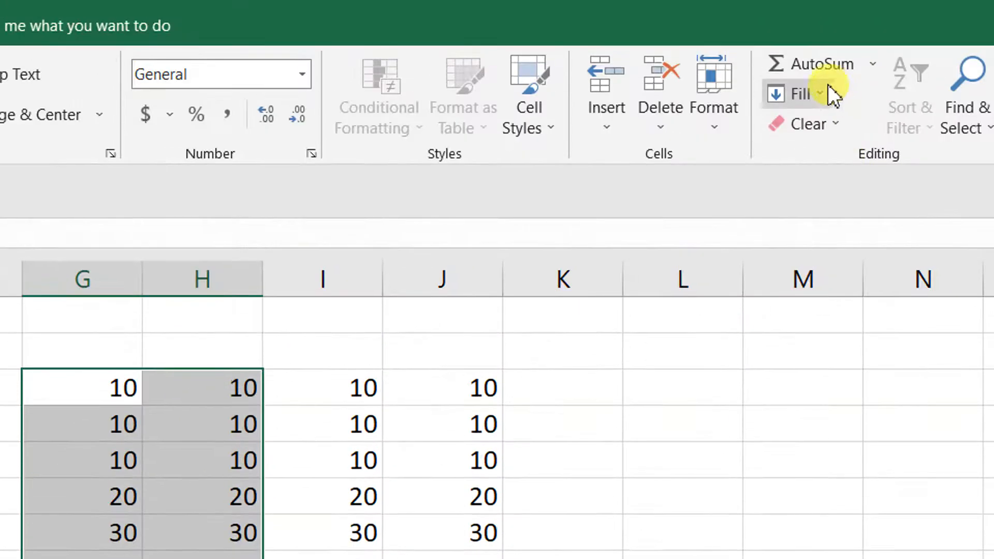
{"action": "left_click", "coordinate": [823, 96]}
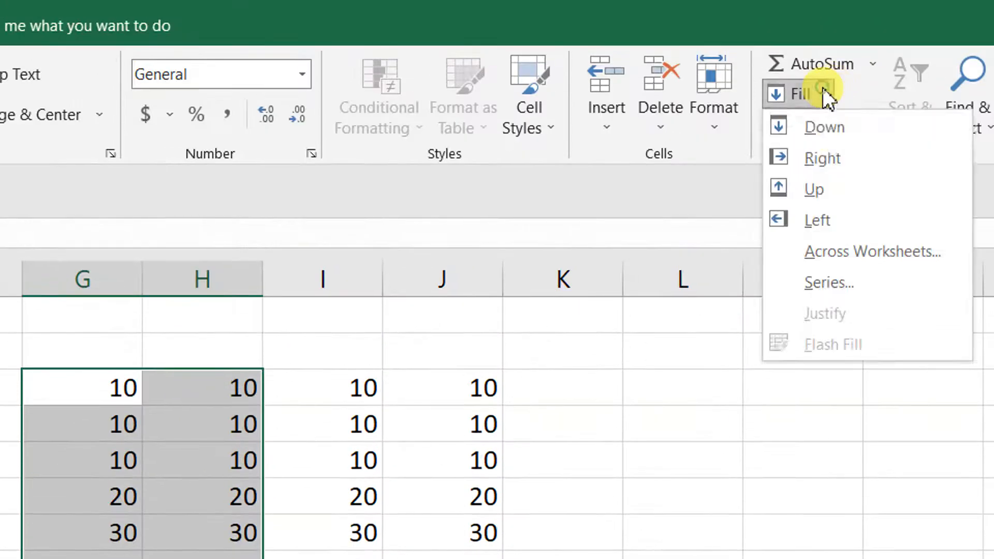
{"action": "left_click", "coordinate": [844, 251]}
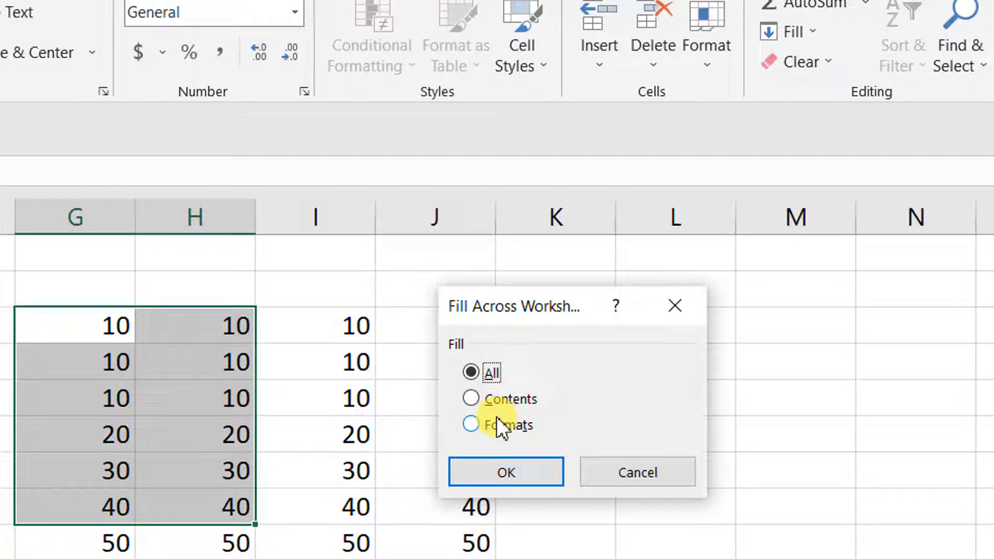
{"action": "left_click", "coordinate": [484, 468]}
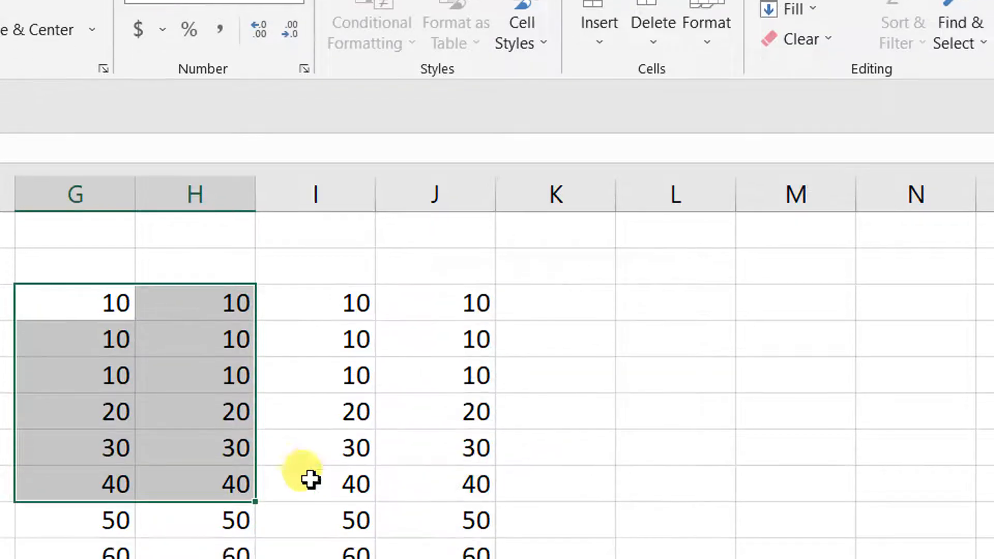
{"action": "left_click", "coordinate": [223, 484]}
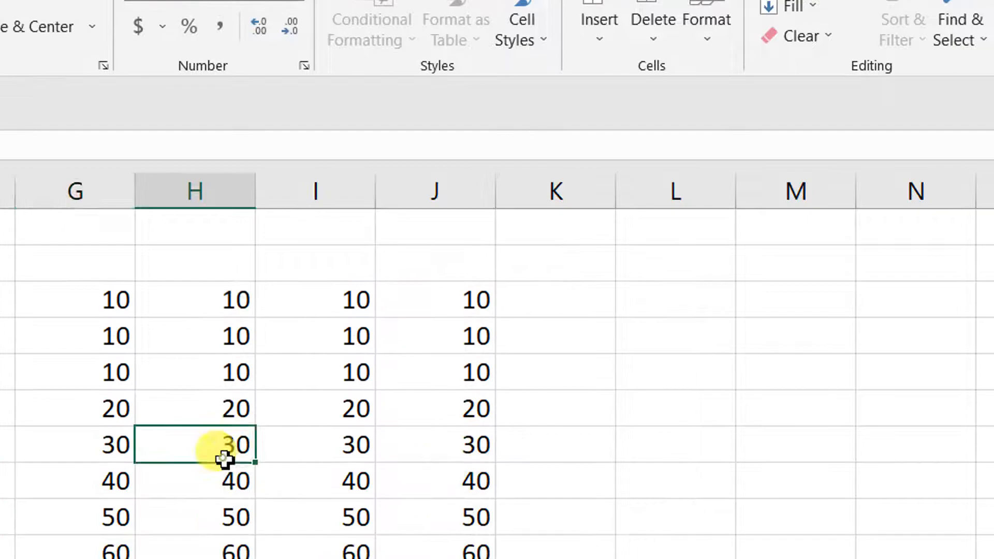
Ungroup the sheets and switch to Sheet2 to view the copied values
{"action": "left_click", "coordinate": [502, 445]}
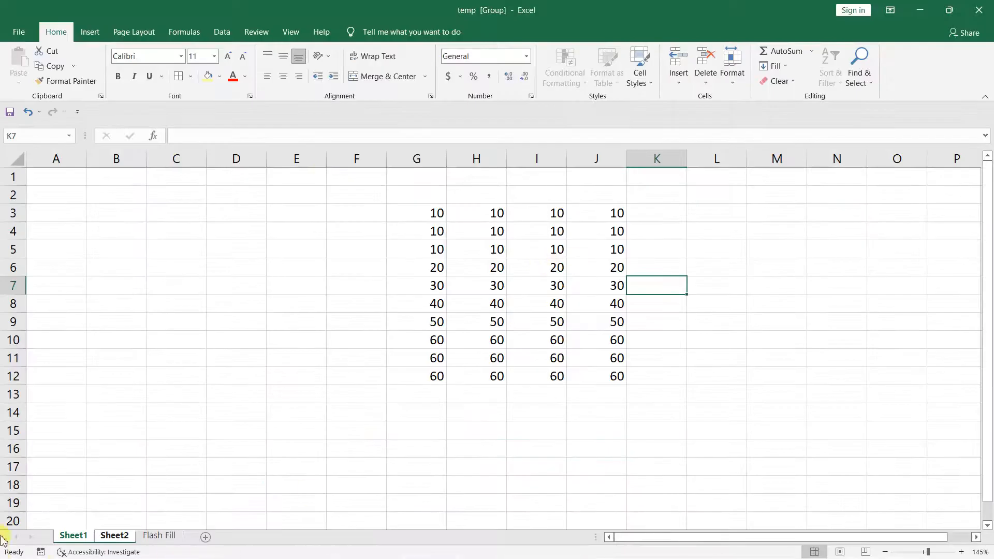
{"action": "left_click", "coordinate": [151, 535]}
{"action": "left_click", "coordinate": [113, 535]}
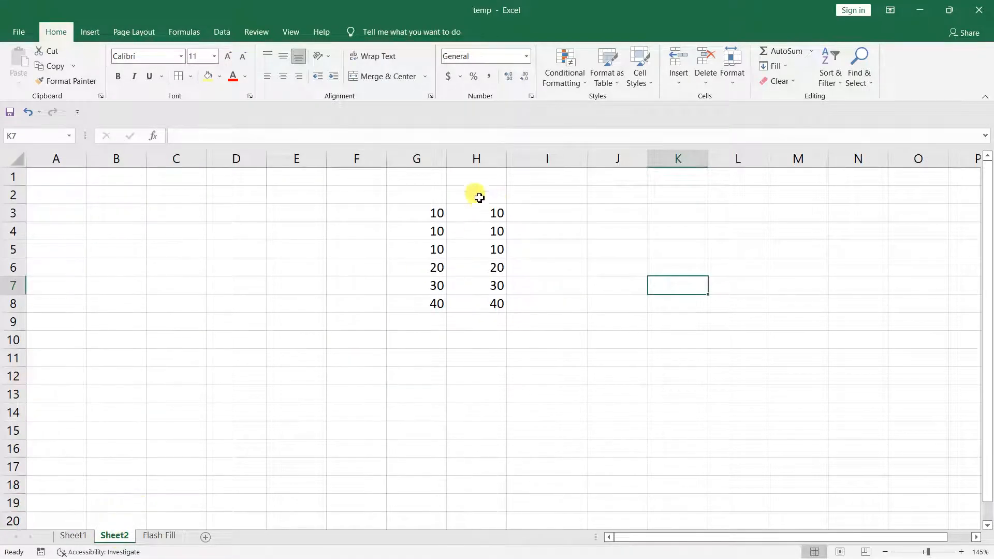
{"action": "left_click_drag", "start_coordinate": [428, 209], "coordinate": [471, 300]}
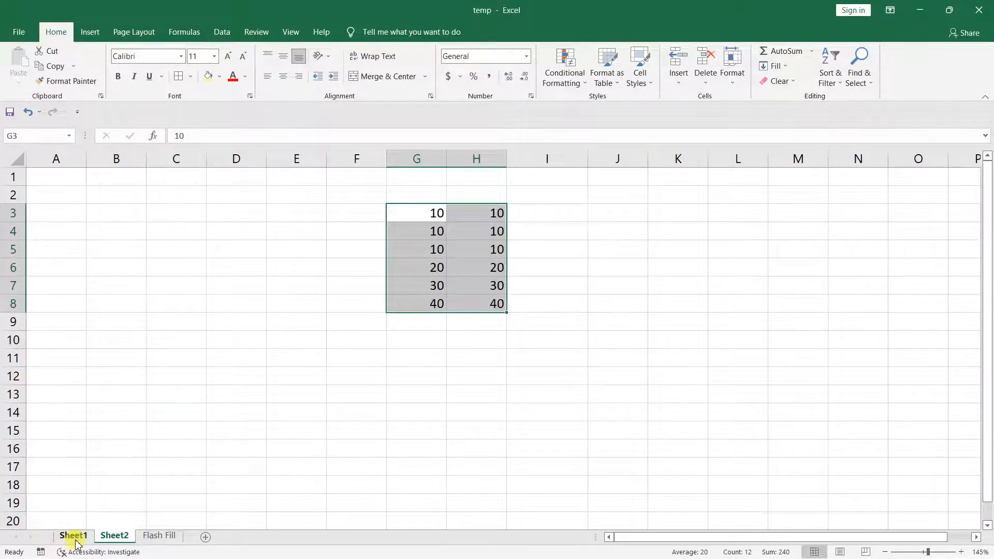
{"action": "left_click", "coordinate": [73, 536]}
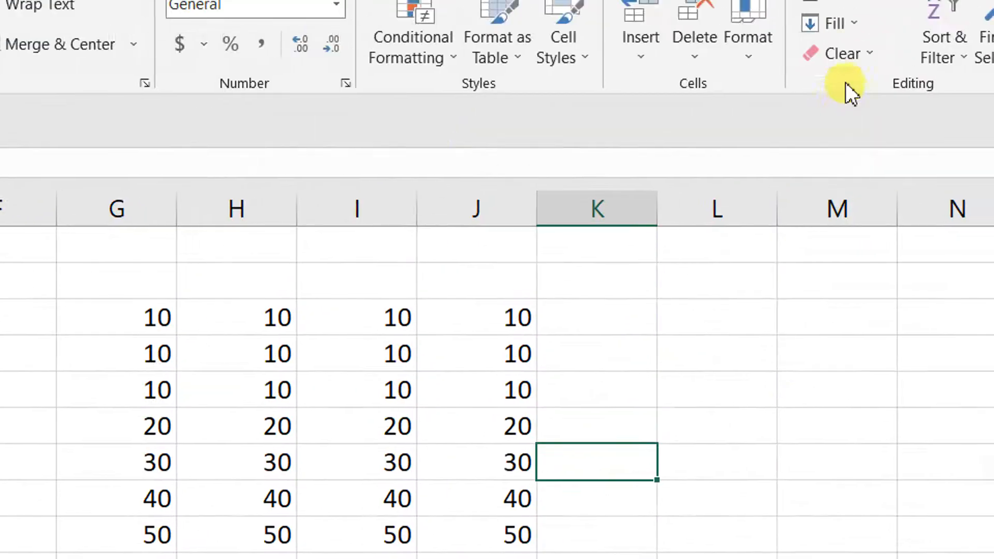
{"action": "left_click", "coordinate": [841, 25]}
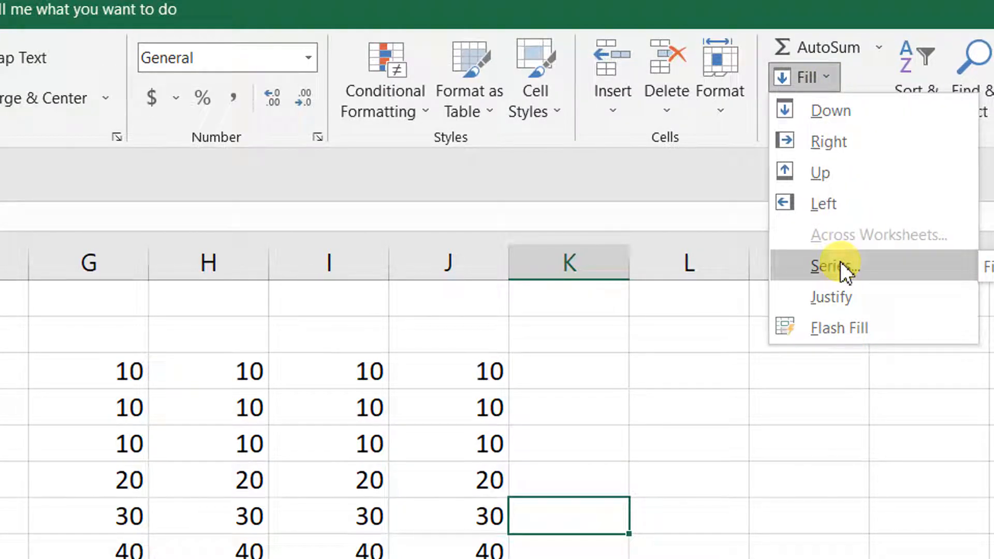
{"action": "left_click", "coordinate": [840, 262]}
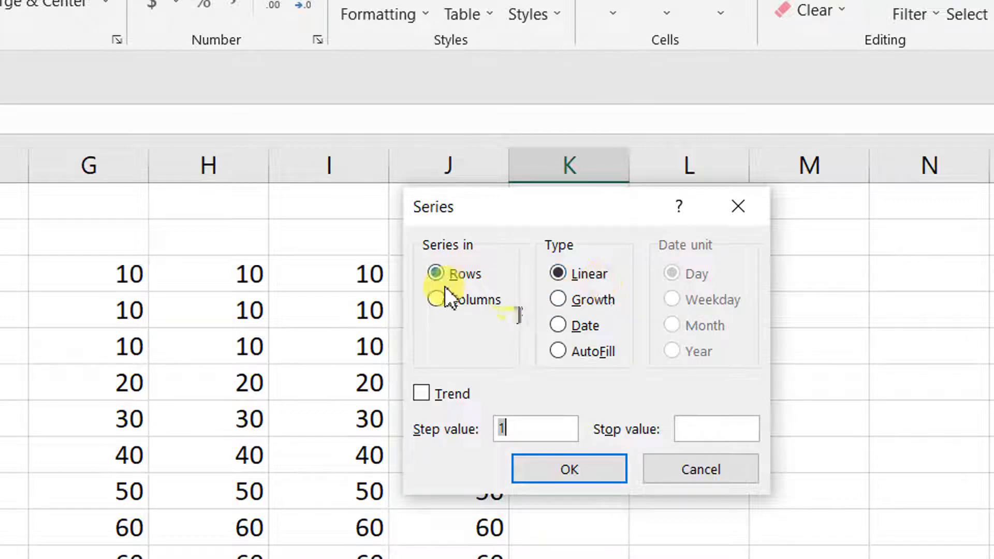
{"action": "left_click", "coordinate": [722, 212]}
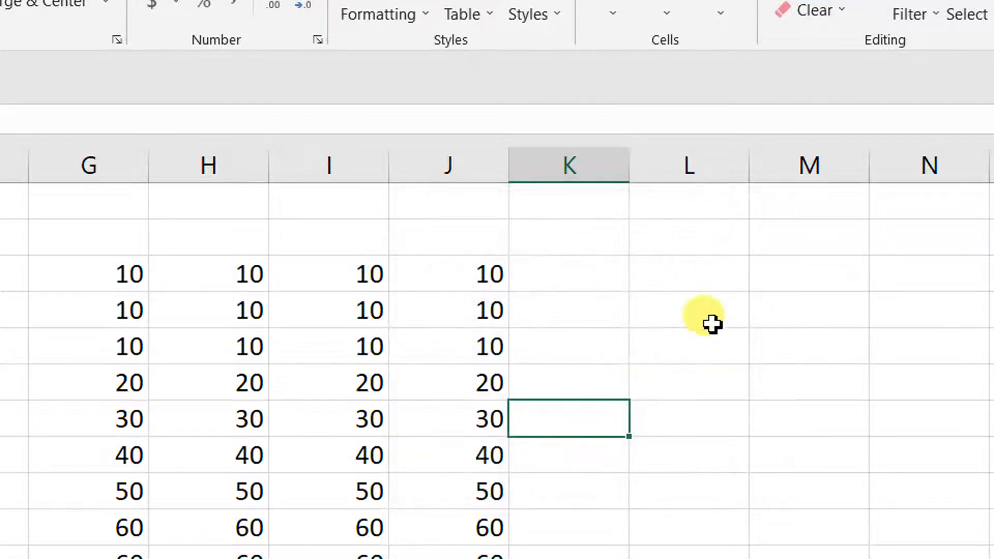
Enter 1 in column L beside the second 10 and select down to the 60 row
{"action": "left_click", "coordinate": [707, 300]}
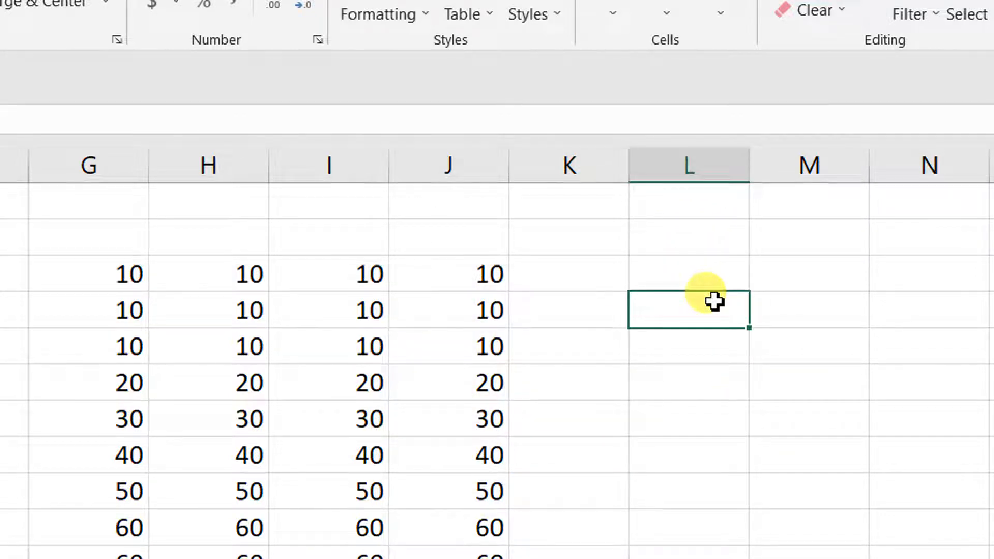
{"action": "type", "text": "1"}
{"action": "key", "text": "Return"}
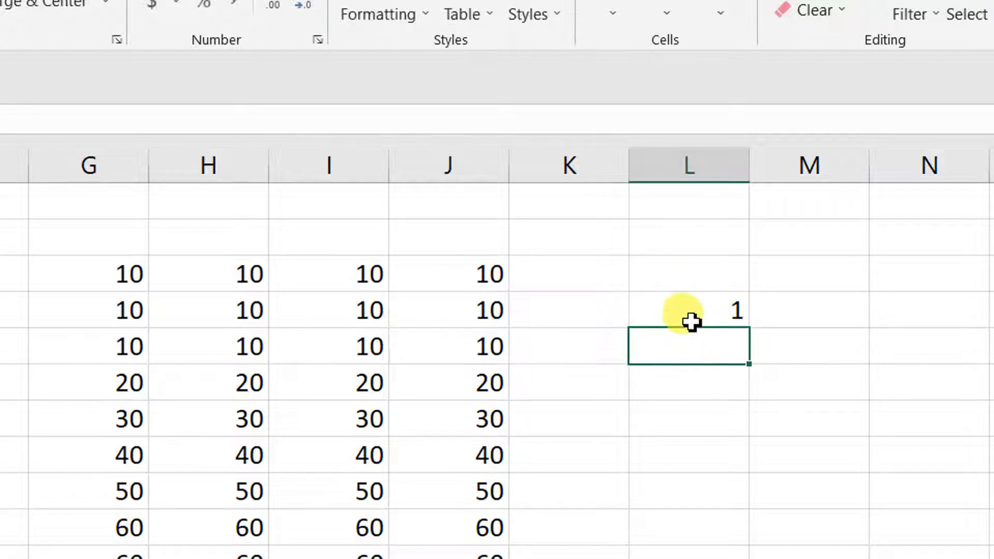
{"action": "left_click", "coordinate": [700, 313]}
{"action": "left_click_drag", "start_coordinate": [699, 313], "coordinate": [695, 529]}
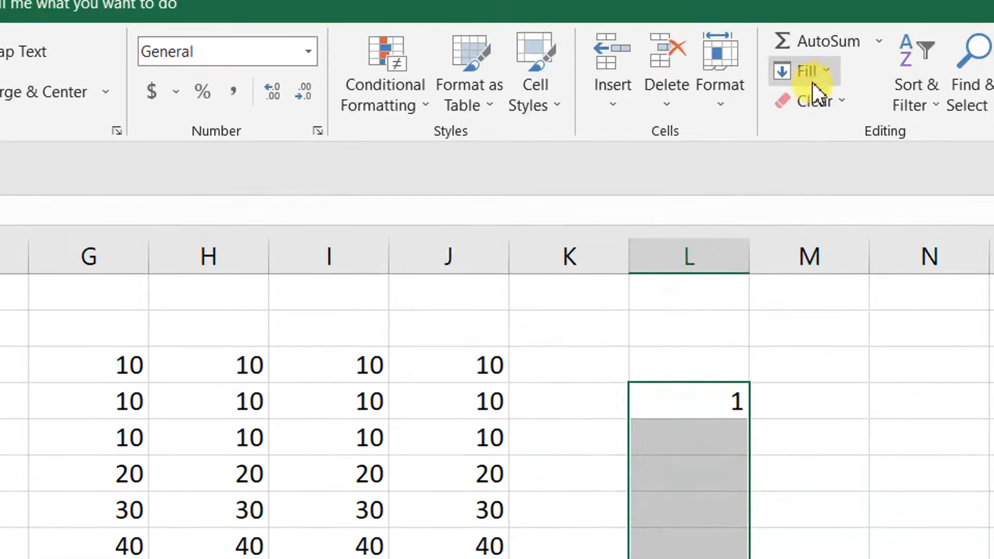
Apply a linear column series with step 1, filling column L with 1 through 7
{"action": "left_click", "coordinate": [810, 79]}
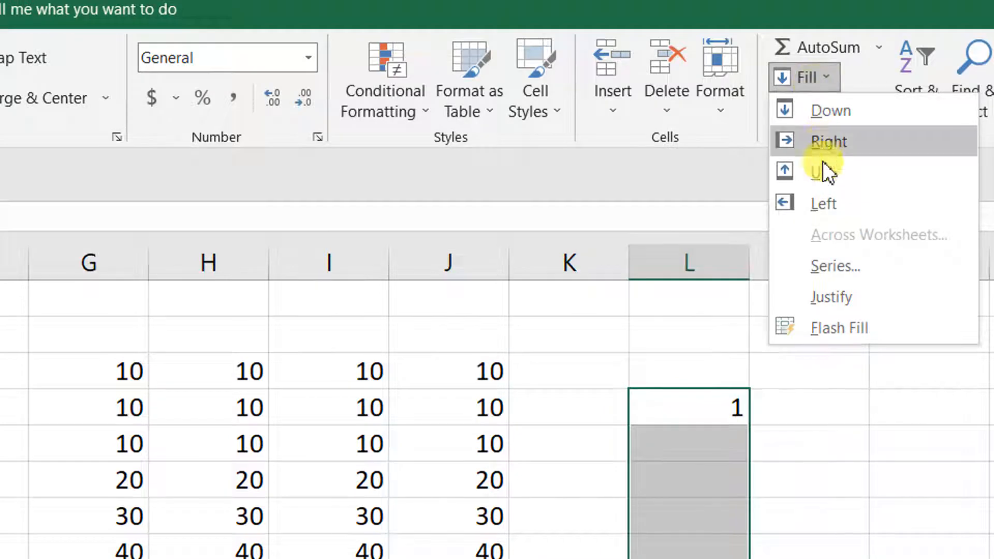
{"action": "left_click", "coordinate": [813, 264]}
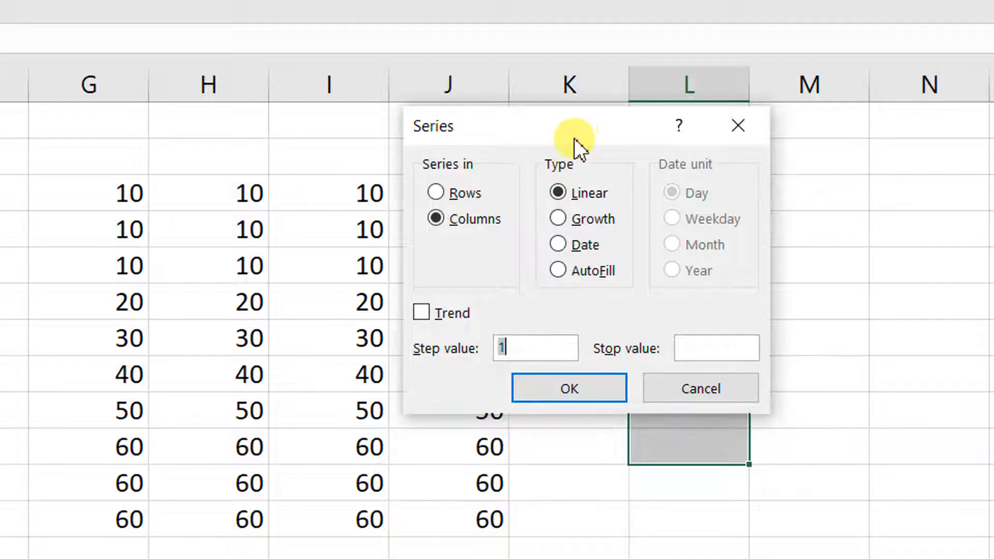
{"action": "left_click_drag", "start_coordinate": [574, 139], "coordinate": [446, 128]}
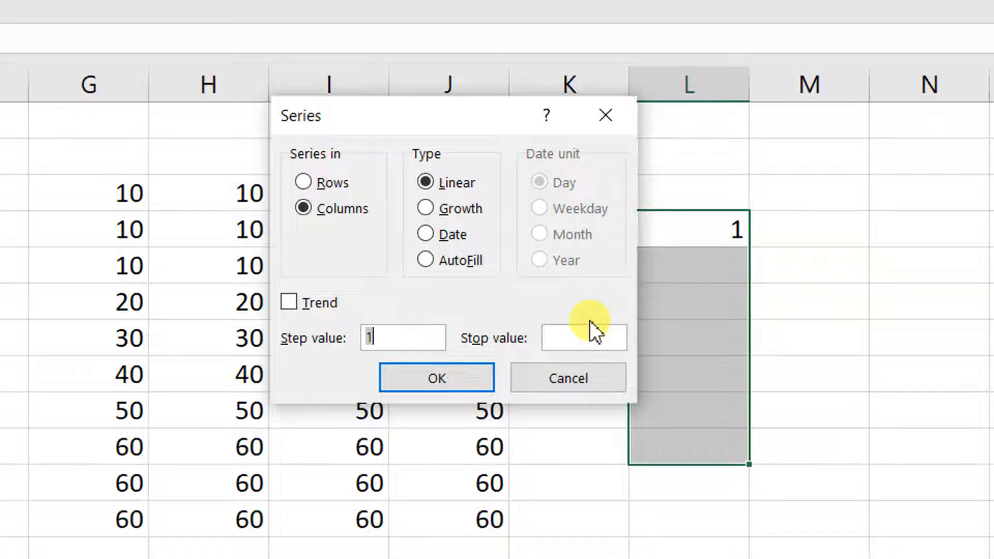
{"action": "left_click", "coordinate": [435, 376]}
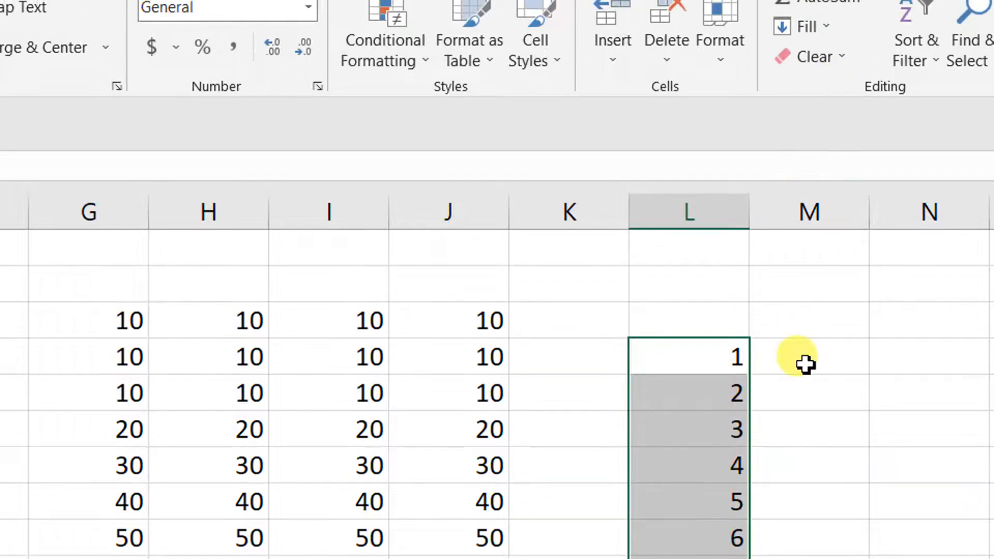
{"action": "left_click", "coordinate": [813, 238]}
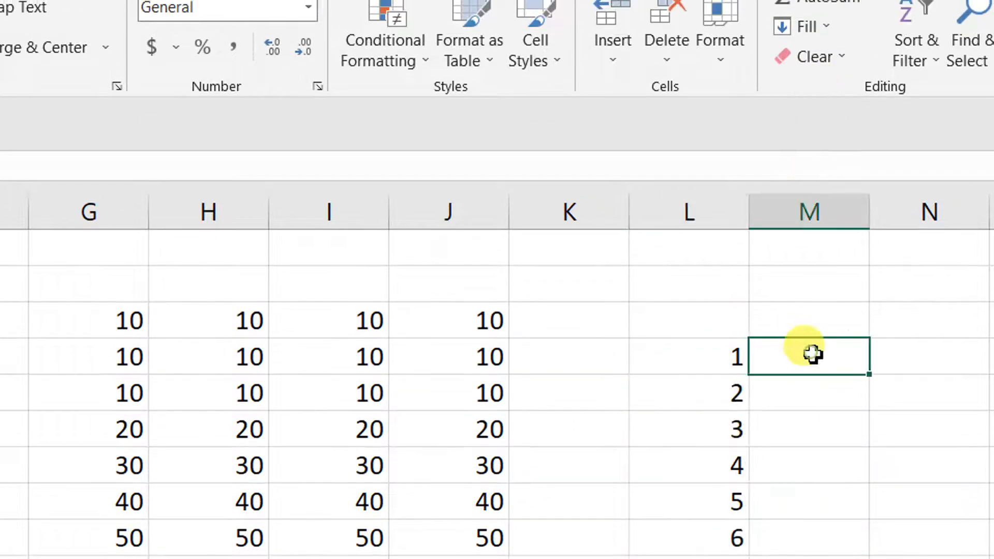
Enter 5 in column M and fill ten cells as a series with step 2, stop 20
{"action": "type", "text": "5"}
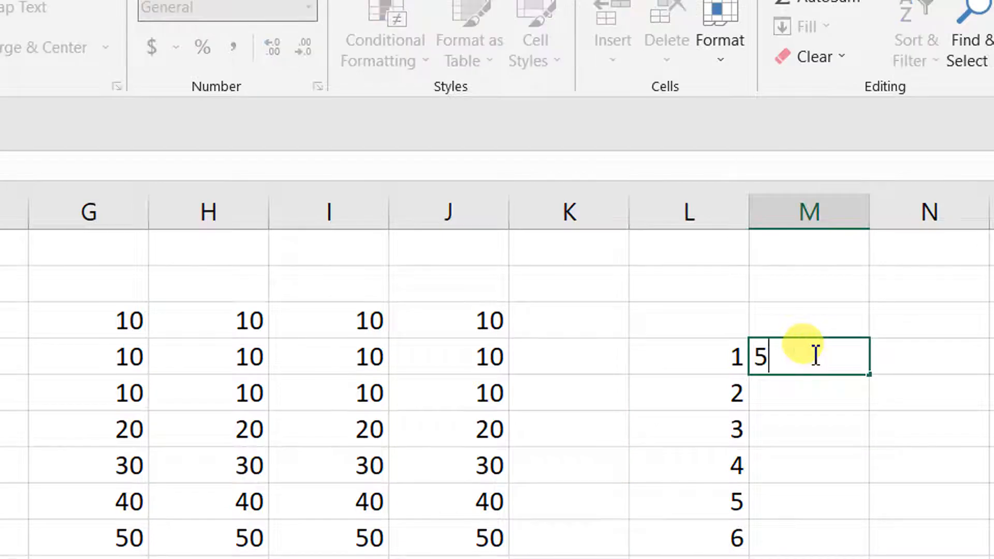
{"action": "left_click", "coordinate": [816, 391]}
{"action": "left_click_drag", "start_coordinate": [816, 366], "coordinate": [808, 481]}
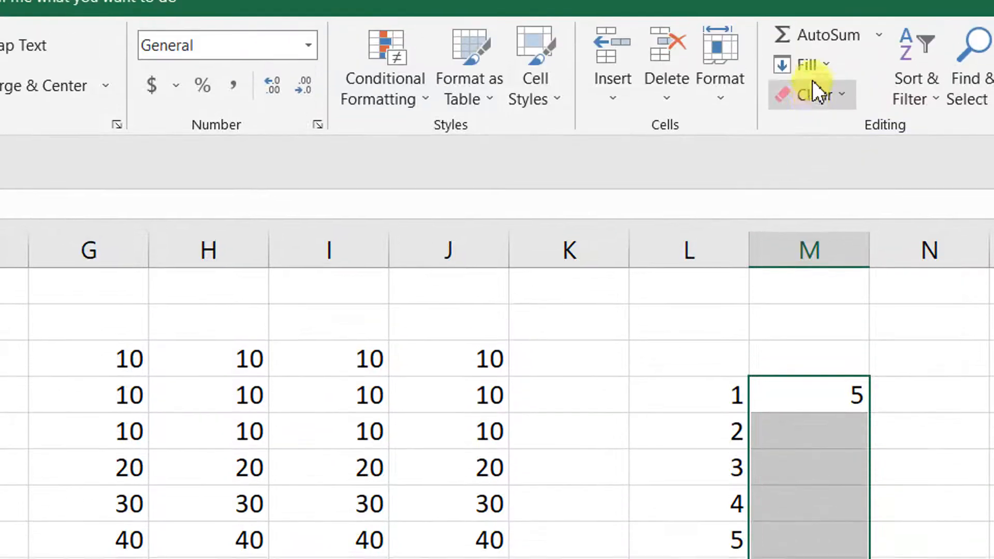
{"action": "left_click", "coordinate": [820, 65]}
{"action": "left_click", "coordinate": [833, 273]}
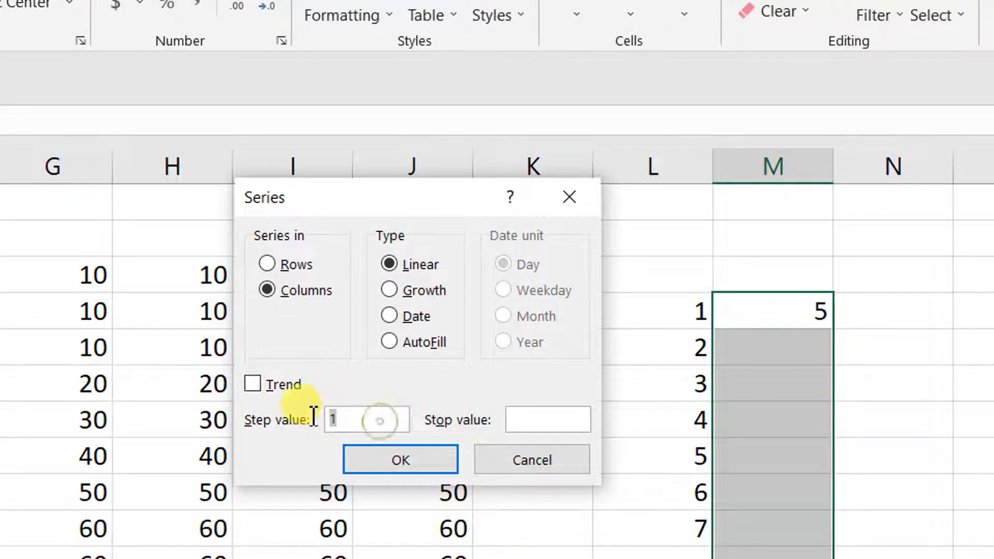
{"action": "type", "text": "2"}
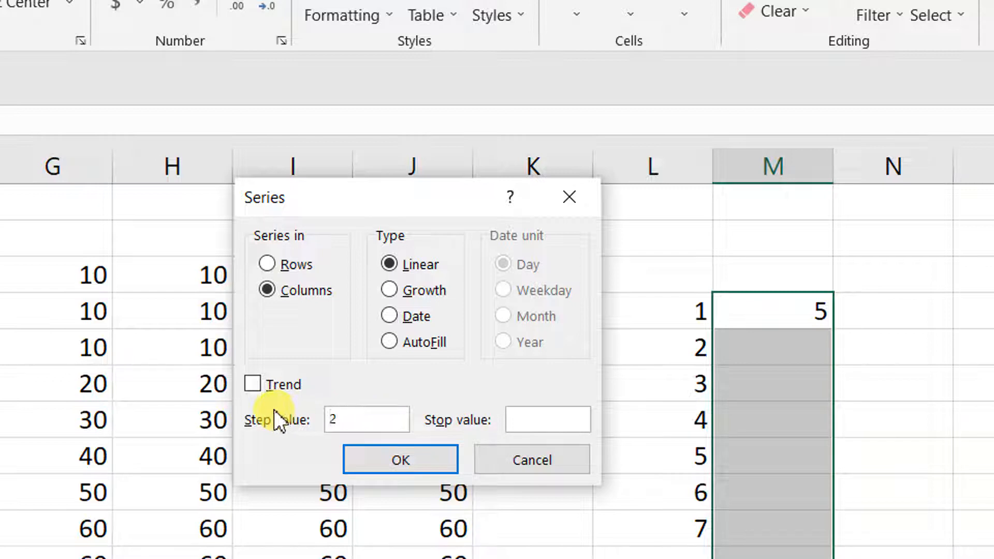
{"action": "left_click", "coordinate": [562, 420]}
{"action": "type", "text": "20"}
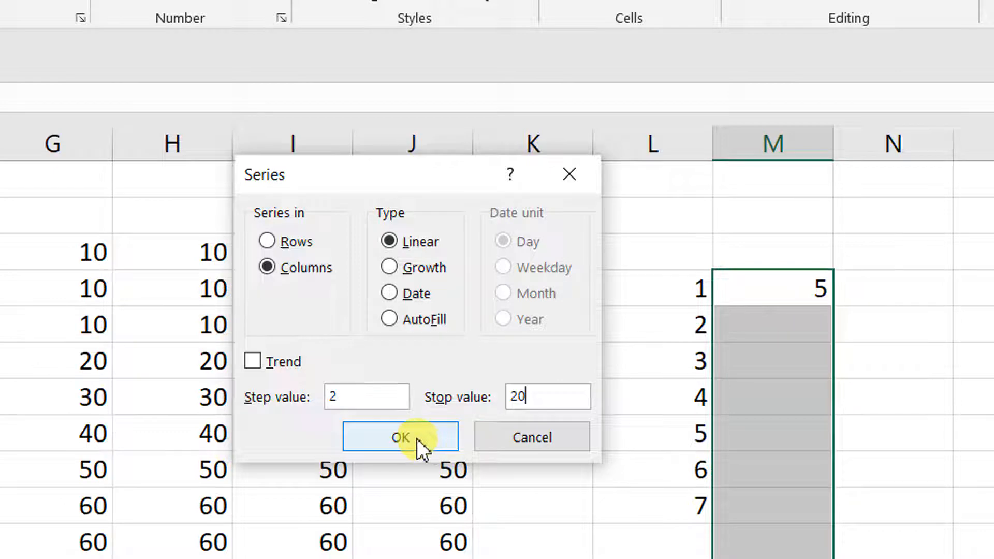
{"action": "left_click", "coordinate": [373, 427]}
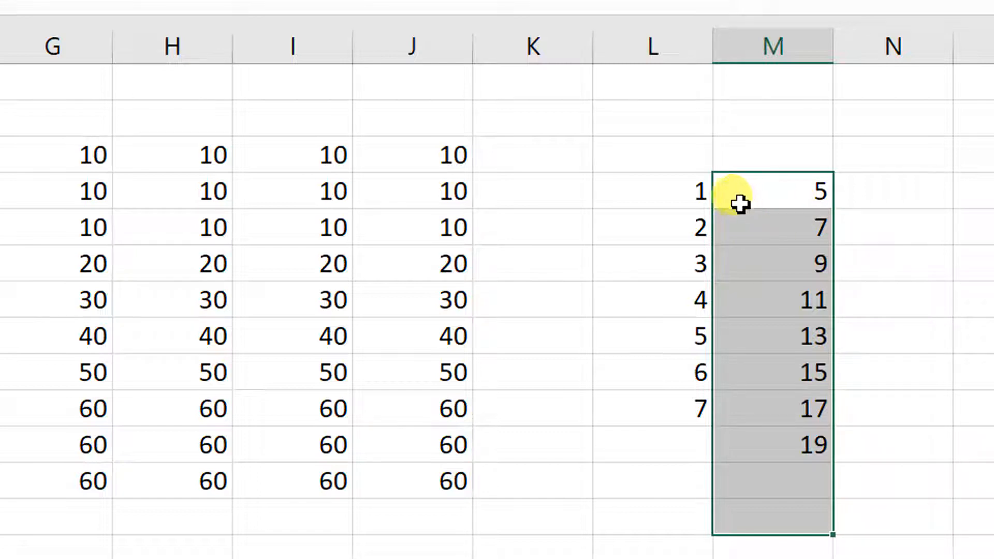
Enter 1 in the empty cell above column L and select that row through column O
{"action": "left_click_drag", "start_coordinate": [700, 193], "coordinate": [706, 409]}
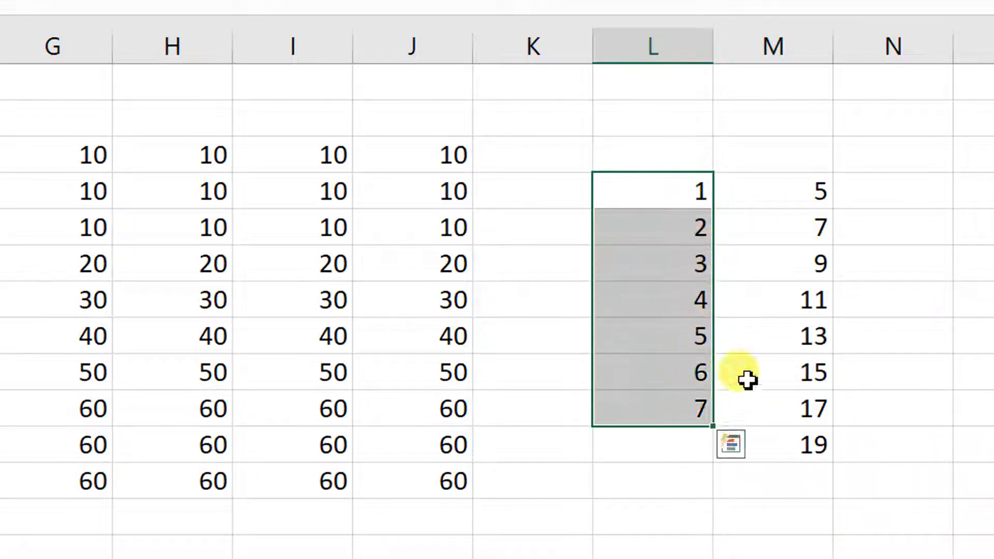
{"action": "left_click", "coordinate": [787, 337]}
{"action": "left_click", "coordinate": [660, 127]}
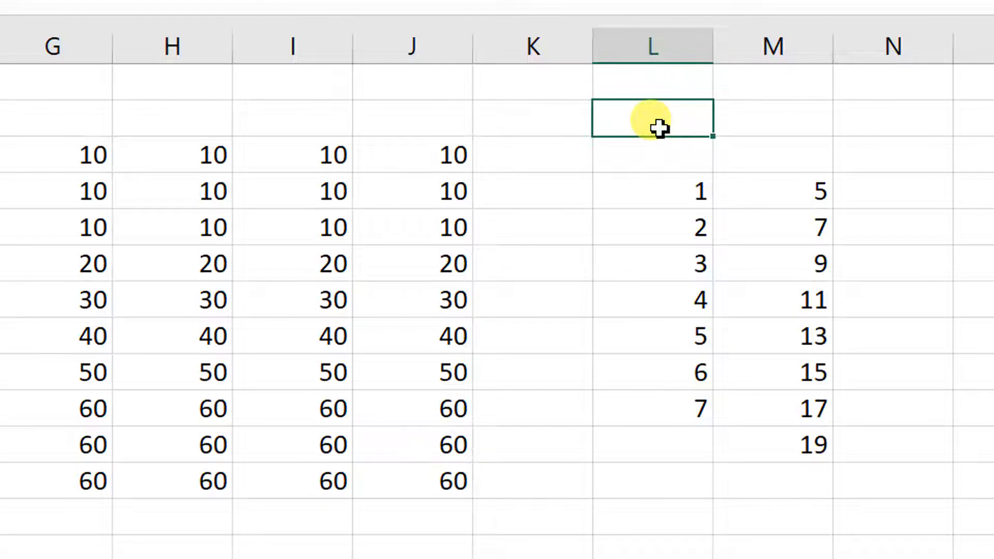
{"action": "type", "text": "1"}
{"action": "key", "text": "Tab"}
{"action": "left_click_drag", "start_coordinate": [666, 131], "coordinate": [931, 124]}
{"action": "left_click_drag", "start_coordinate": [849, 124], "coordinate": [939, 129]}
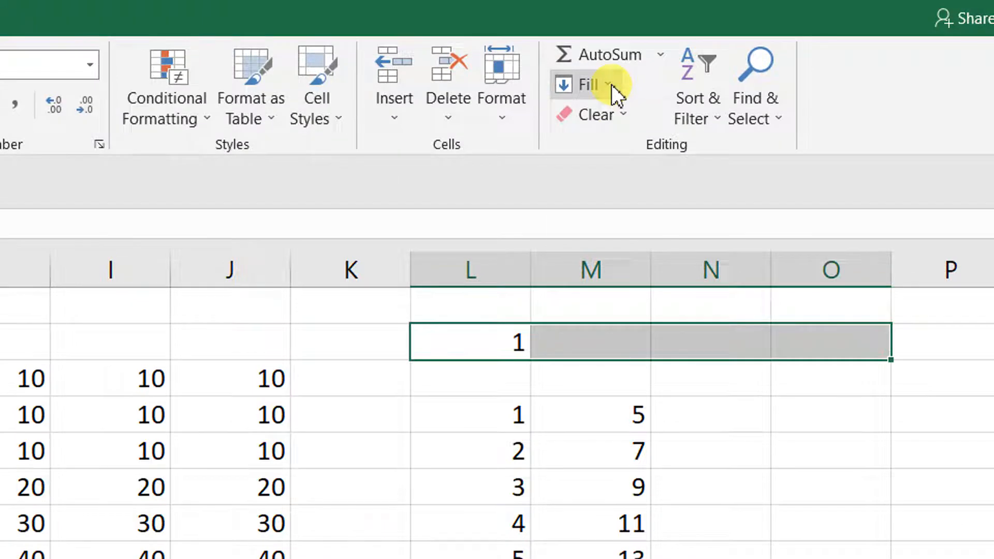
Fill the row as a series with step value 3, giving 1, 4, 7, 10
{"action": "left_click", "coordinate": [609, 25]}
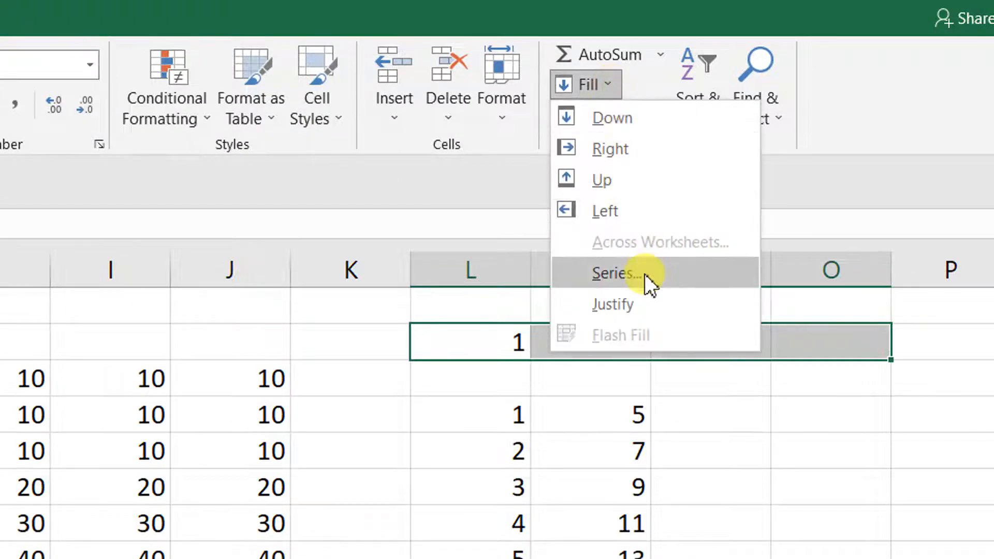
{"action": "left_click", "coordinate": [644, 212]}
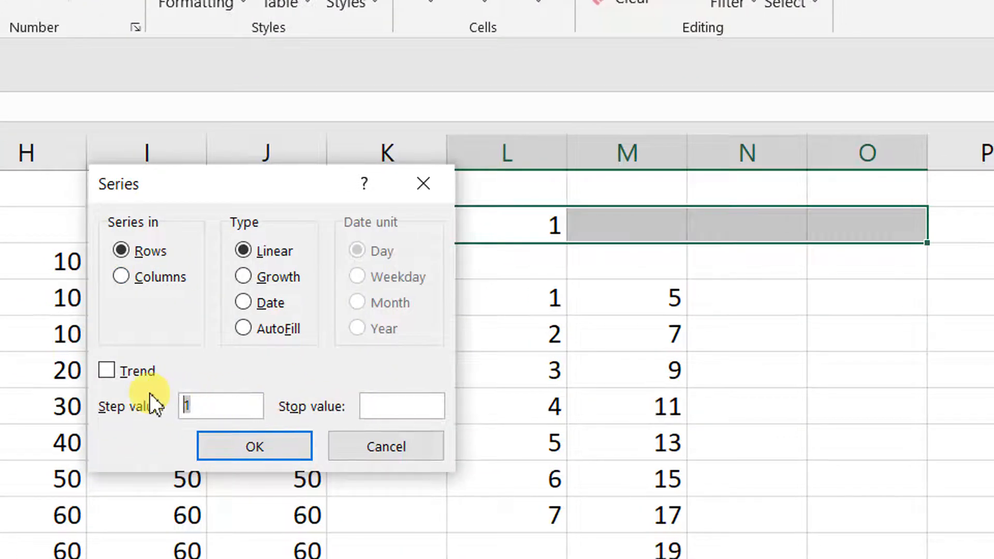
{"action": "type", "text": "3"}
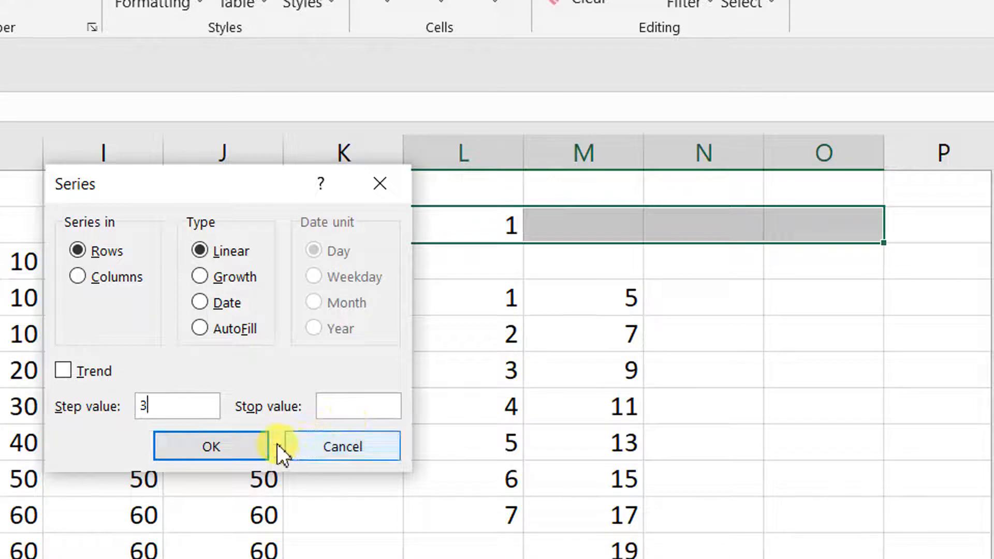
{"action": "left_click", "coordinate": [254, 446]}
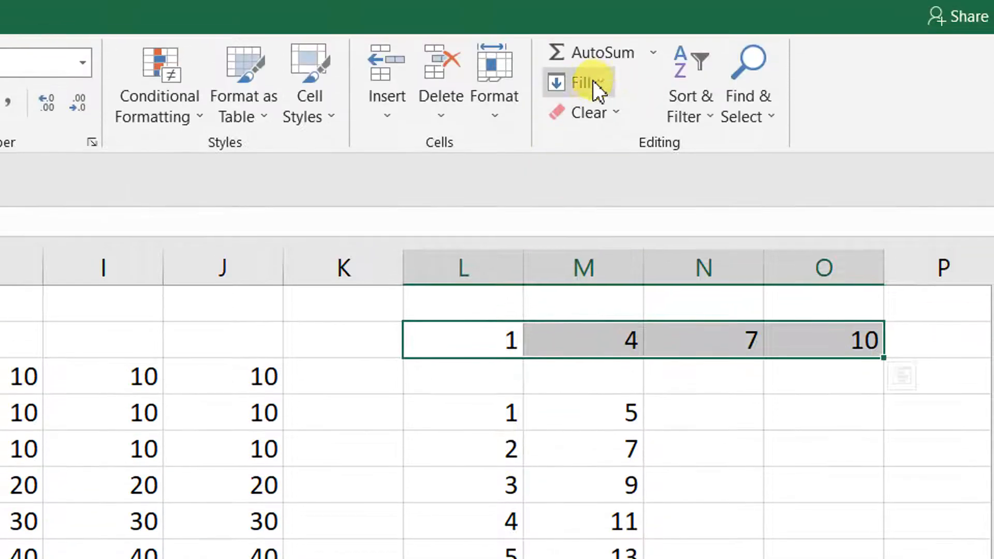
Reopen the Series settings, close them unchanged, and select the 1 and 2 in column L
{"action": "left_click", "coordinate": [595, 87]}
{"action": "left_click", "coordinate": [602, 275]}
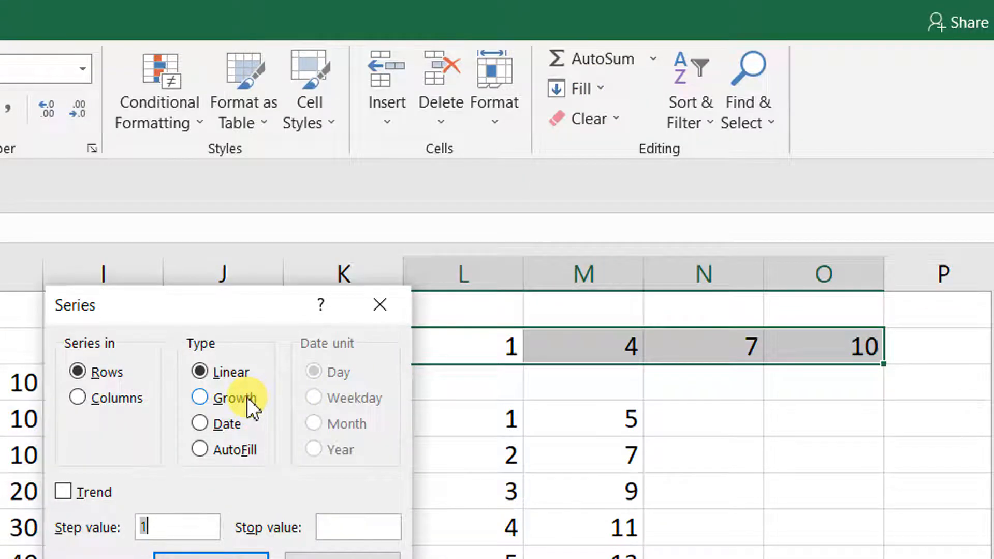
{"action": "left_click", "coordinate": [391, 310]}
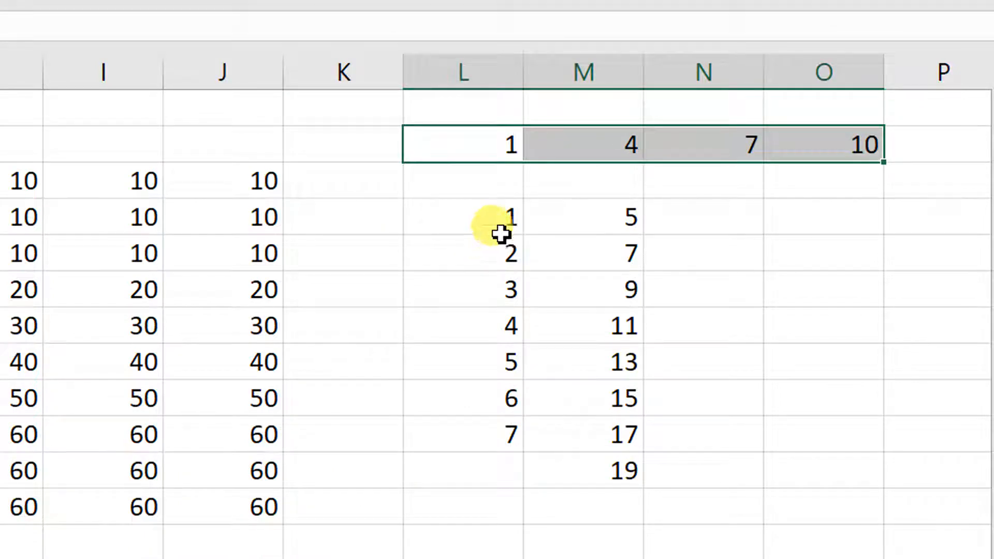
{"action": "left_click", "coordinate": [507, 220]}
{"action": "left_click", "coordinate": [506, 246]}
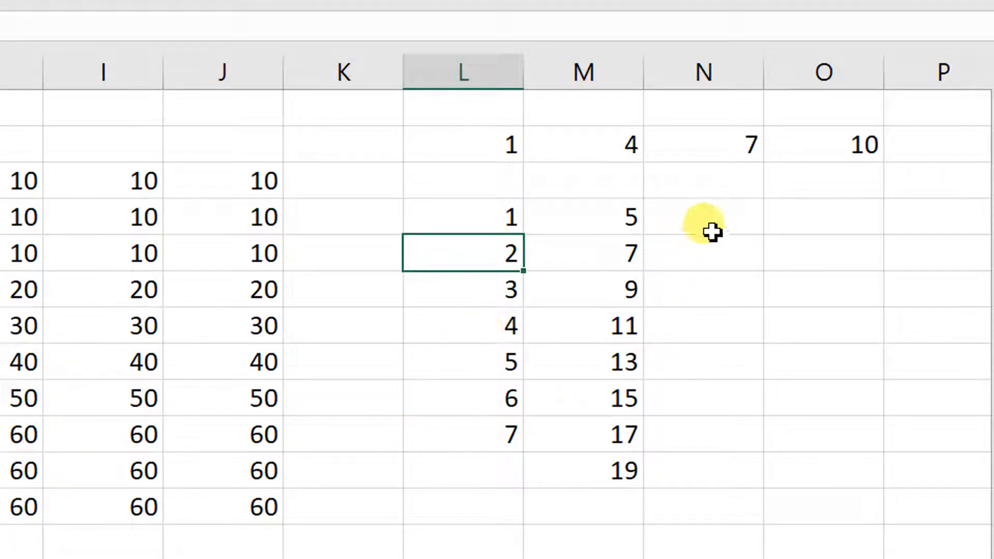
Enter 1 in column O beside the 5 and select down to the 19 row
{"action": "left_click", "coordinate": [792, 222]}
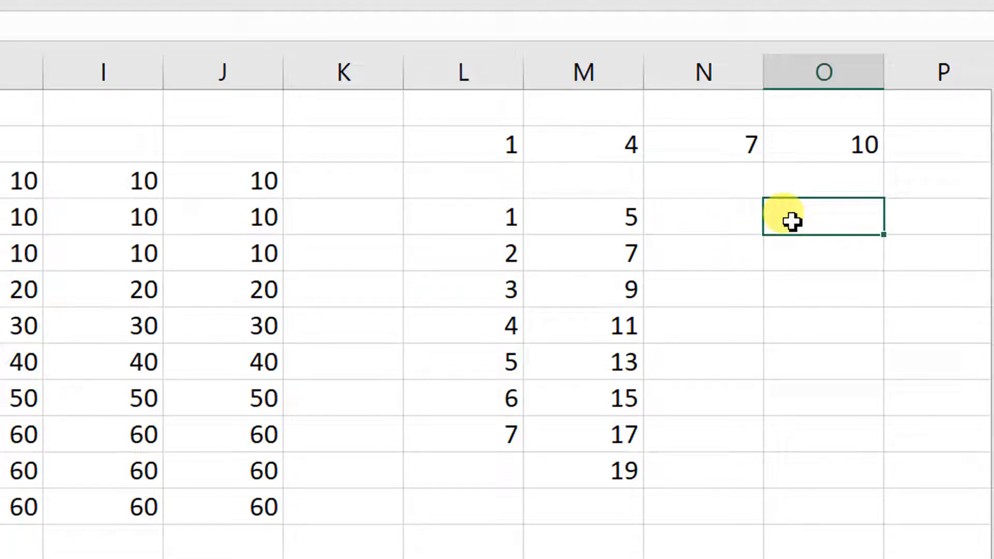
{"action": "type", "text": "1"}
{"action": "left_click", "coordinate": [776, 254]}
{"action": "left_click", "coordinate": [793, 231]}
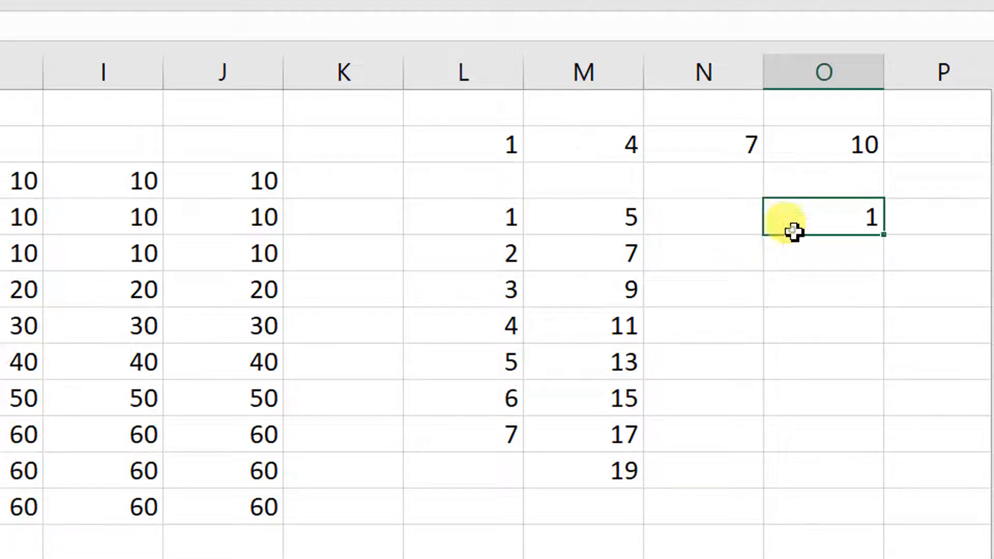
{"action": "left_click_drag", "start_coordinate": [792, 215], "coordinate": [784, 468]}
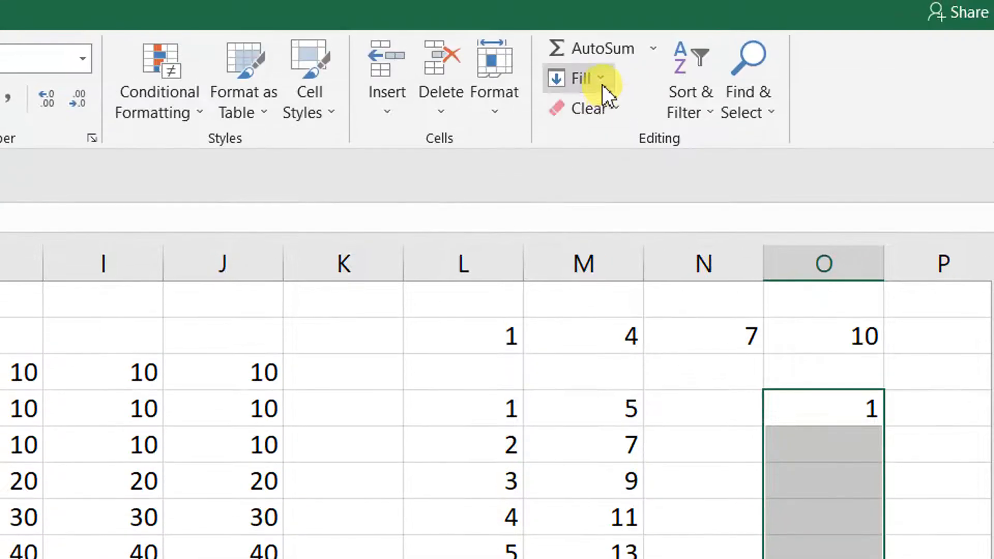
Apply a Growth series with step 1, then undo the resulting repeated 1s
{"action": "left_click", "coordinate": [602, 0]}
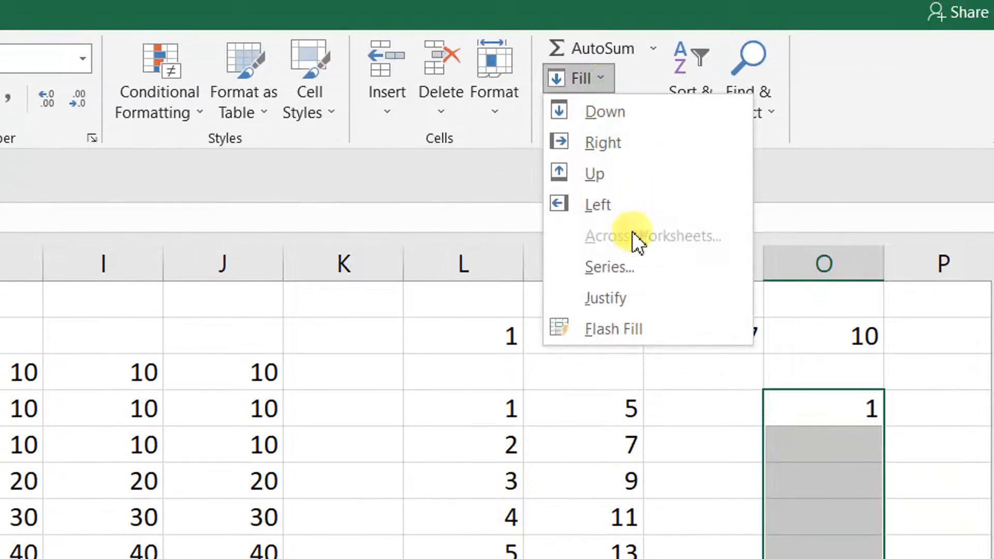
{"action": "left_click", "coordinate": [611, 266]}
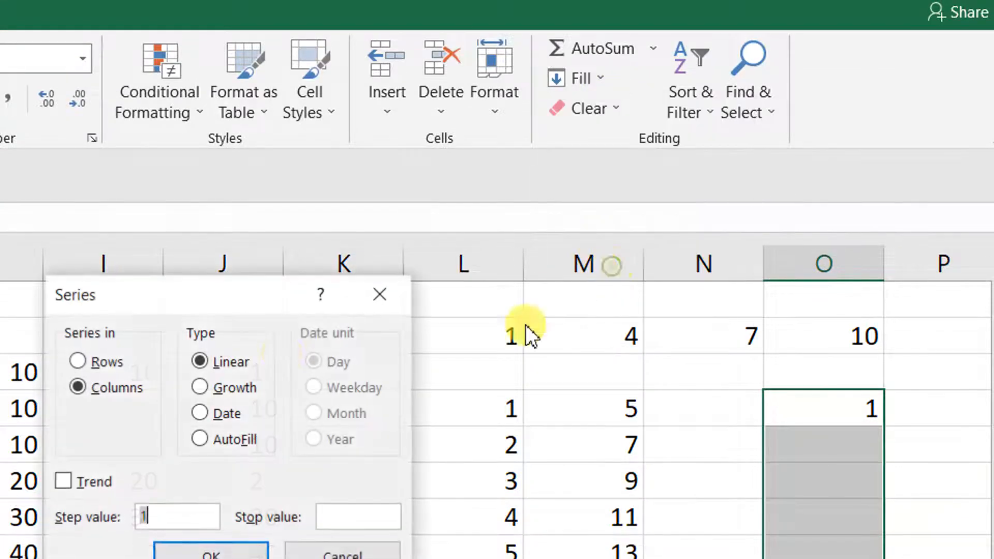
{"action": "left_click", "coordinate": [214, 387]}
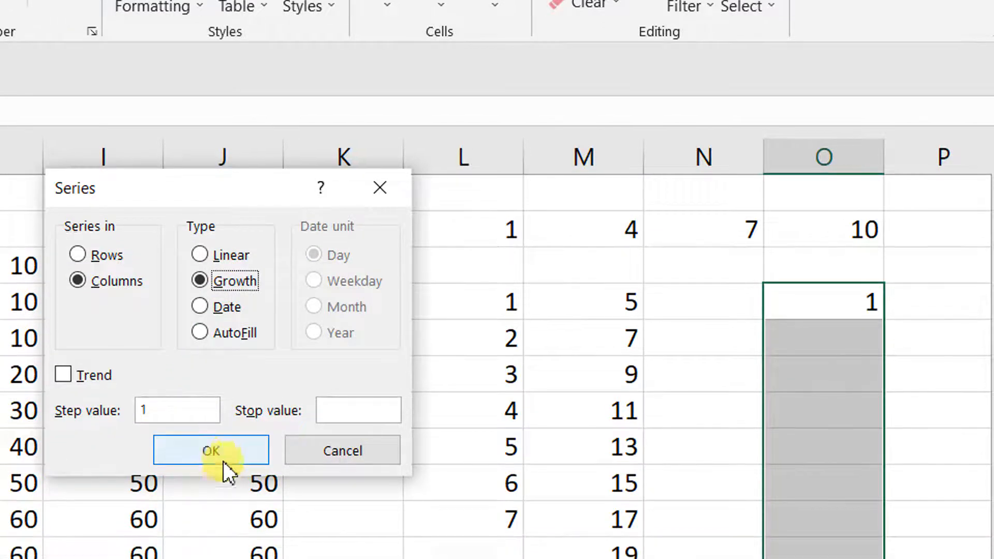
{"action": "left_click", "coordinate": [219, 452]}
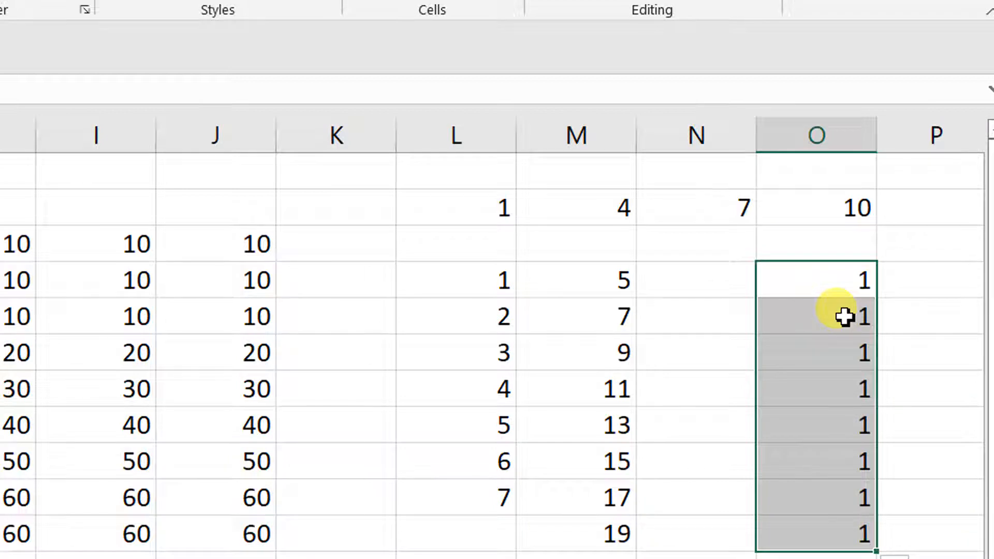
{"action": "key", "text": "ctrl+z"}
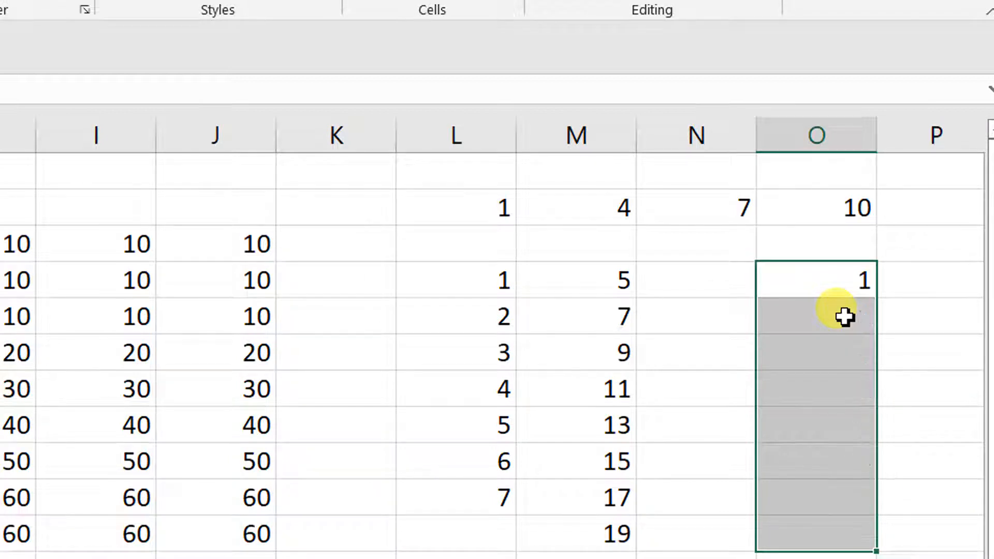
{"action": "left_click", "coordinate": [844, 317]}
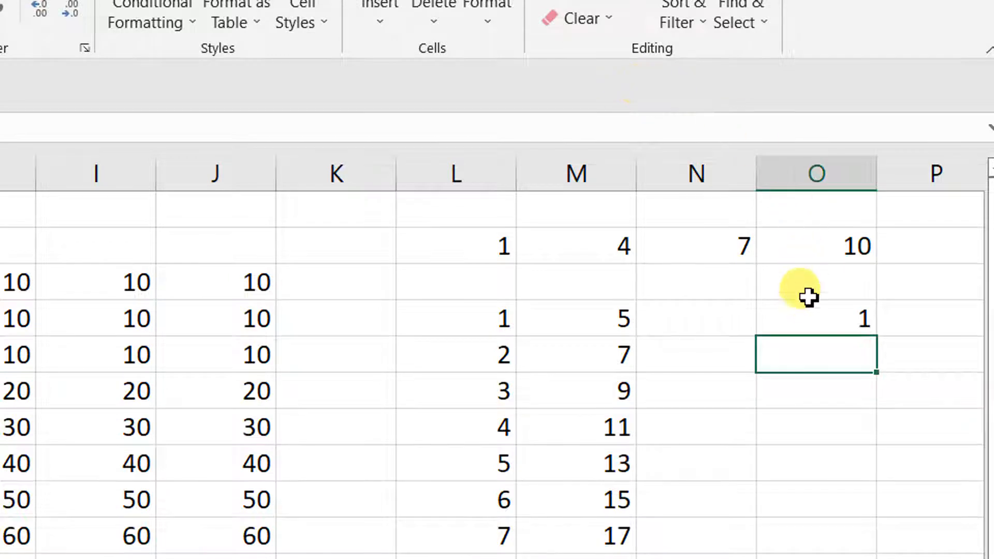
Fill the 1 and cells below as a Growth series with step value 3, up to 729
{"action": "left_click_drag", "start_coordinate": [812, 308], "coordinate": [812, 536]}
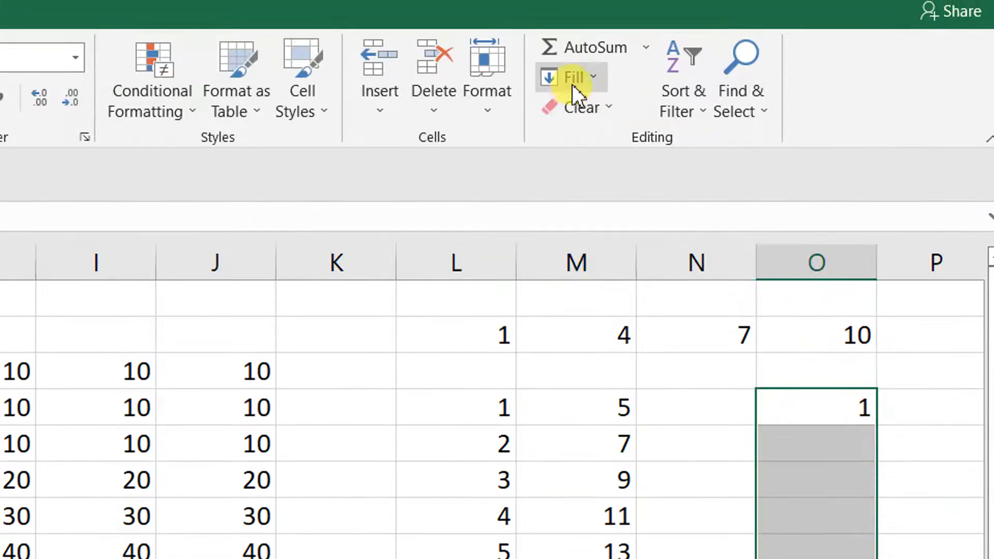
{"action": "left_click", "coordinate": [573, 85]}
{"action": "left_click", "coordinate": [611, 262]}
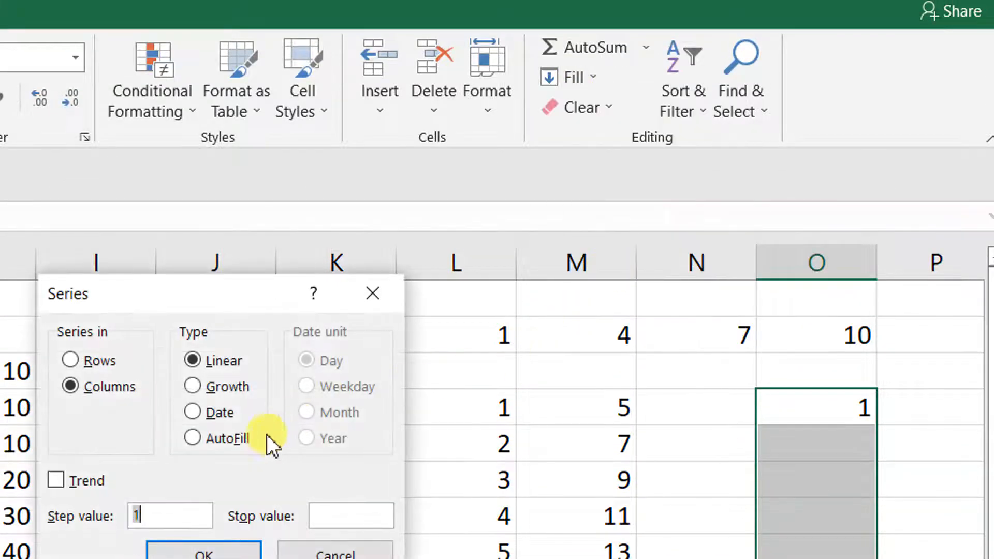
{"action": "left_click", "coordinate": [203, 386]}
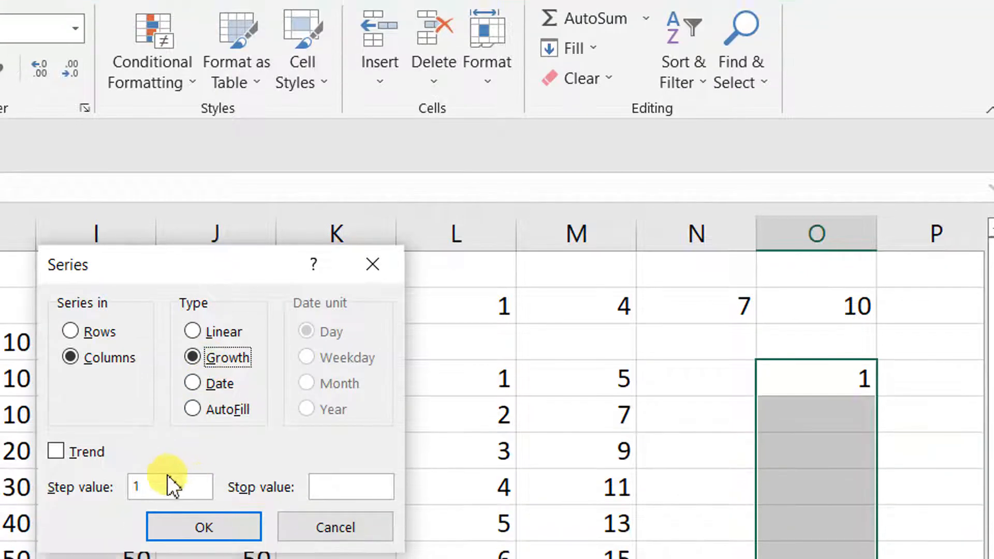
{"action": "double_click", "coordinate": [167, 474]}
{"action": "type", "text": "3"}
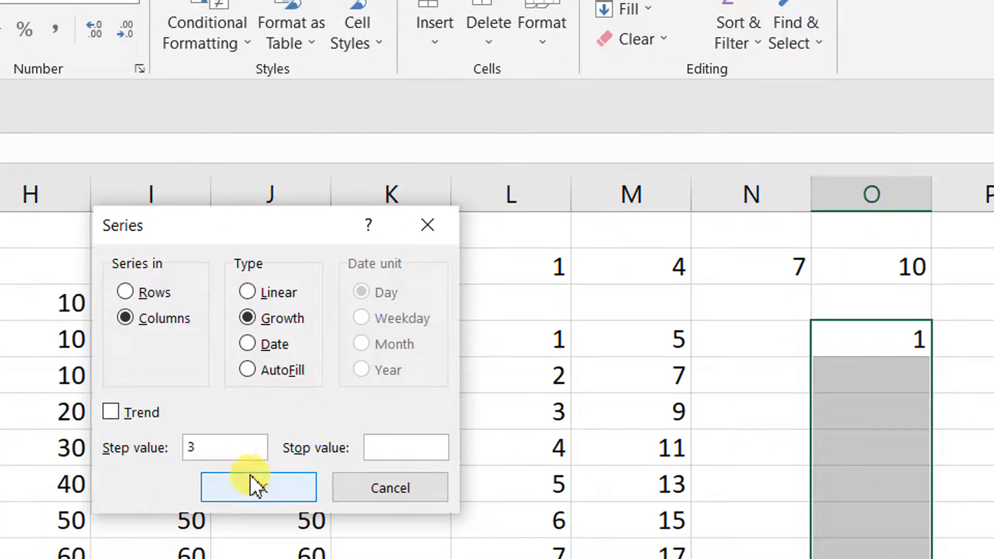
{"action": "left_click", "coordinate": [250, 474]}
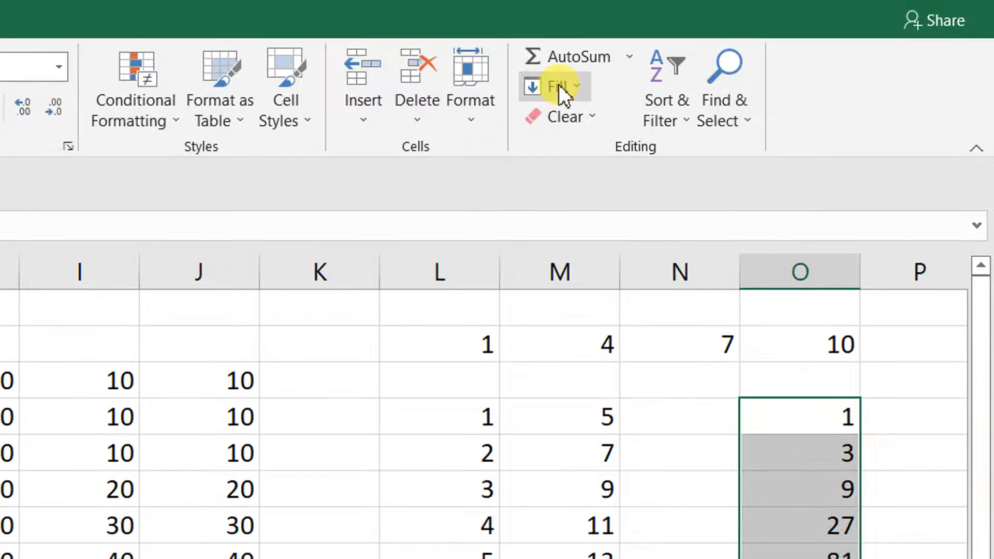
Reopen the Series settings and close them without changes
{"action": "left_click", "coordinate": [558, 85]}
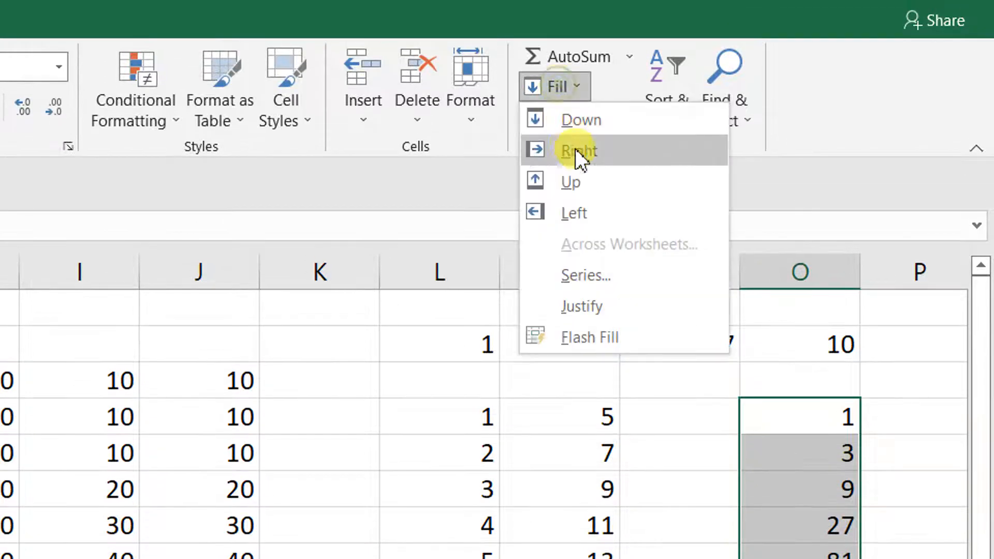
{"action": "left_click", "coordinate": [576, 275]}
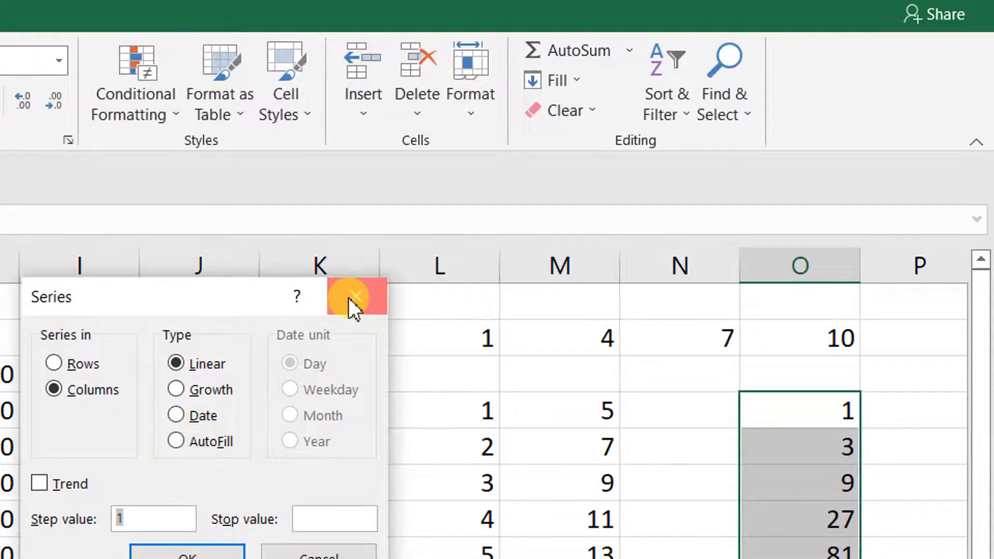
{"action": "left_click", "coordinate": [354, 296]}
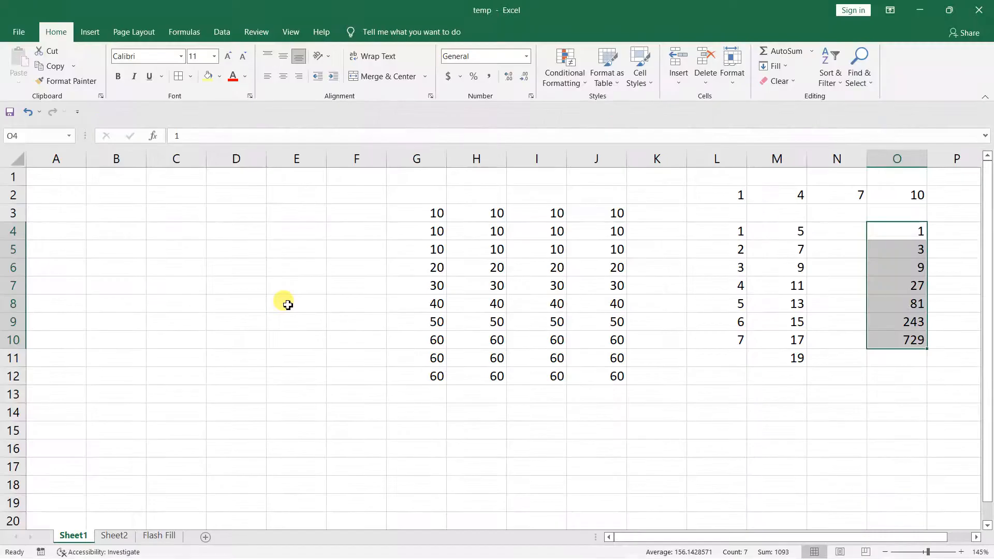
Enter today's date, 3/8/2022, as the starting date in column E
{"action": "left_click", "coordinate": [303, 214]}
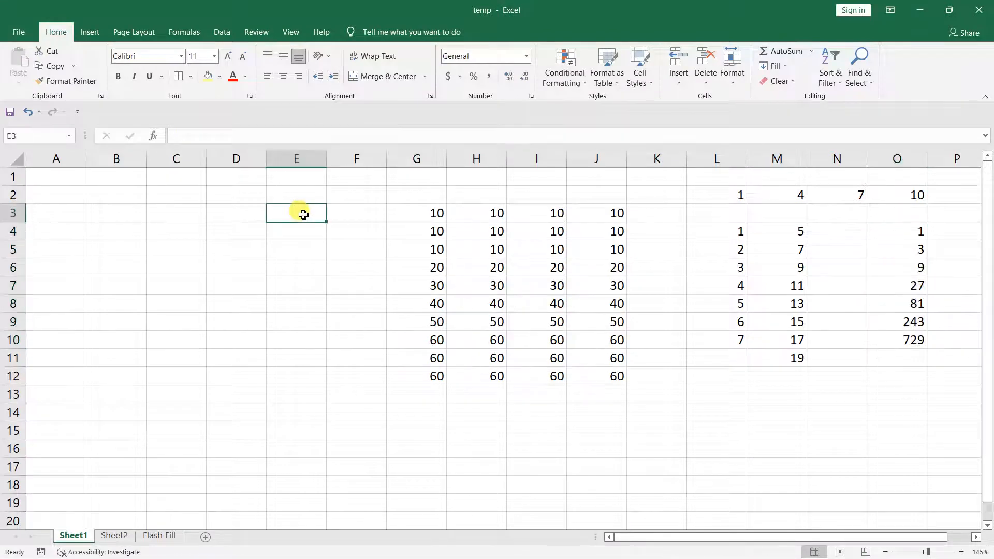
{"action": "key", "text": "ctrl+semicolon"}
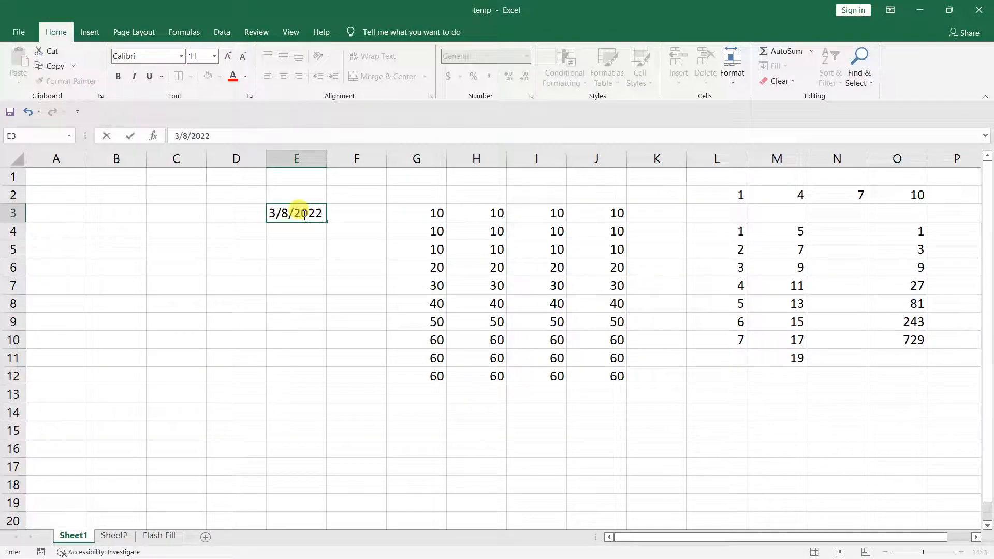
{"action": "key", "text": "Return"}
{"action": "left_click", "coordinate": [321, 212]}
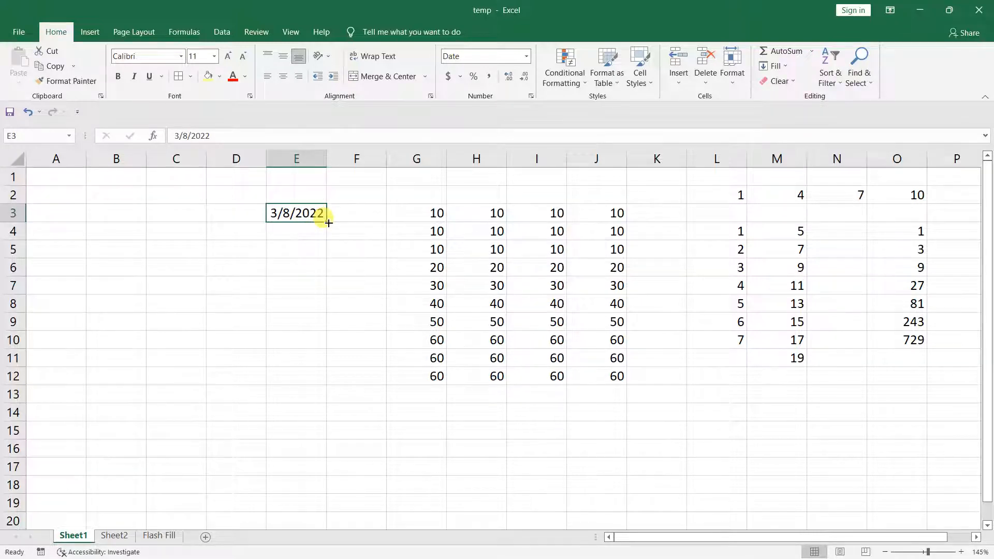
Fill the cells below with a daily date series to 3/18/2022 and widen column E
{"action": "left_click_drag", "start_coordinate": [289, 212], "coordinate": [312, 394]}
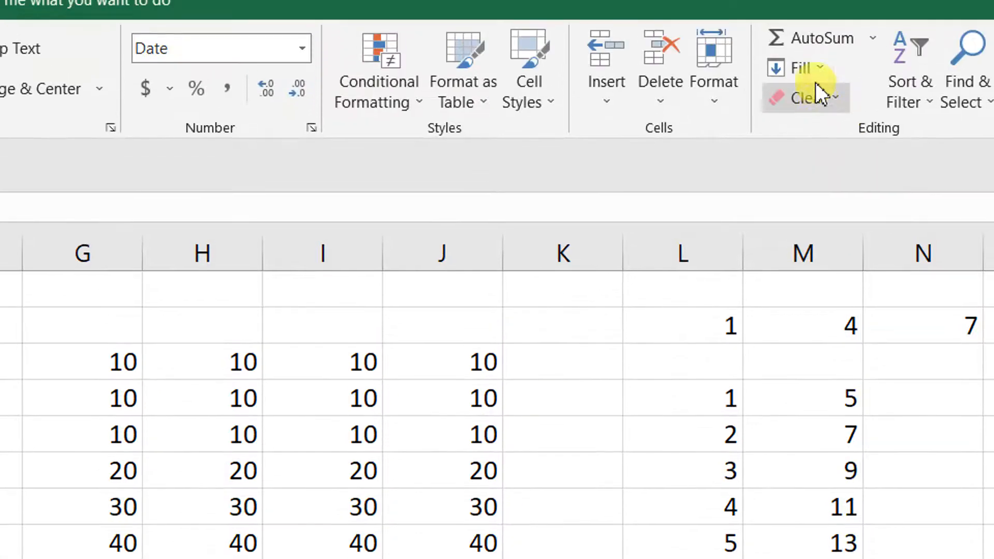
{"action": "left_click", "coordinate": [808, 67]}
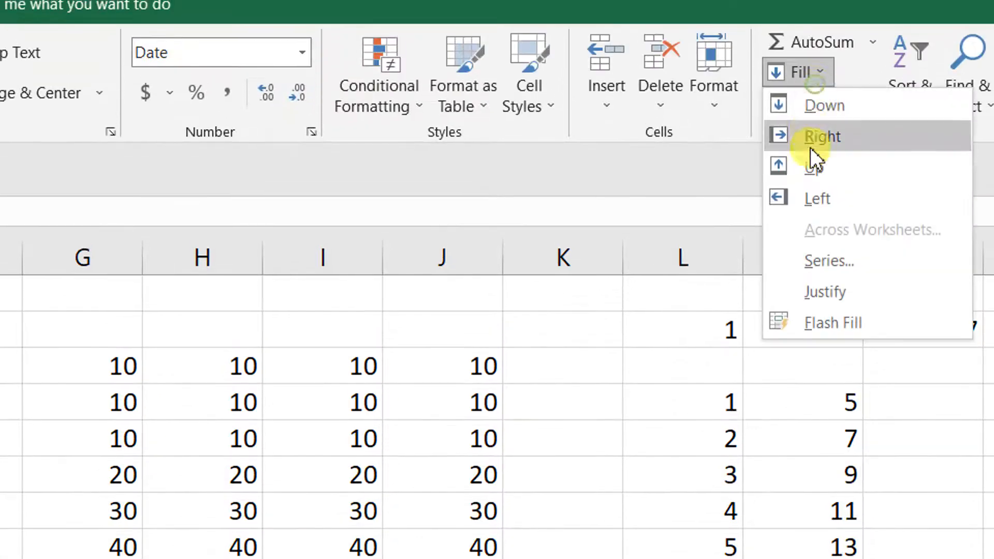
{"action": "left_click", "coordinate": [831, 263]}
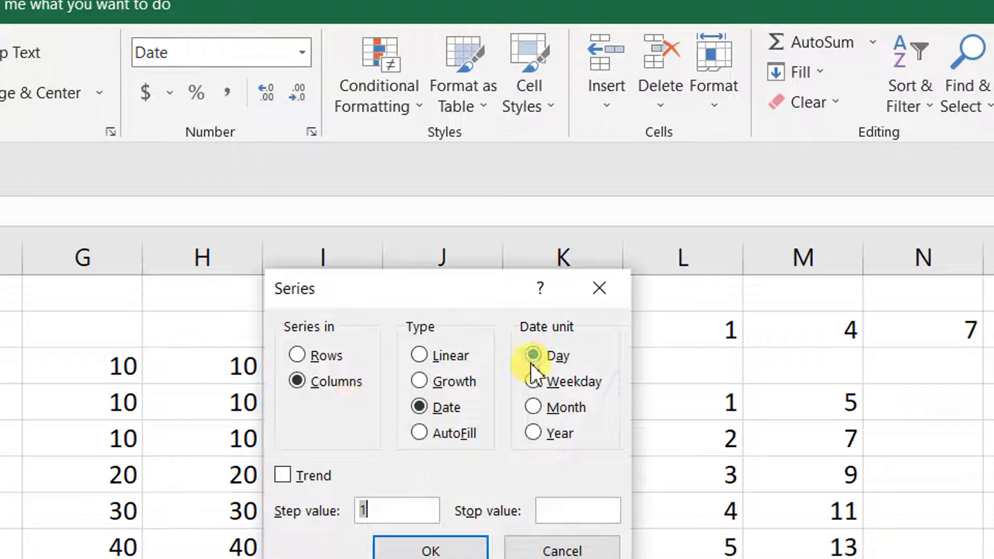
{"action": "left_click", "coordinate": [453, 384]}
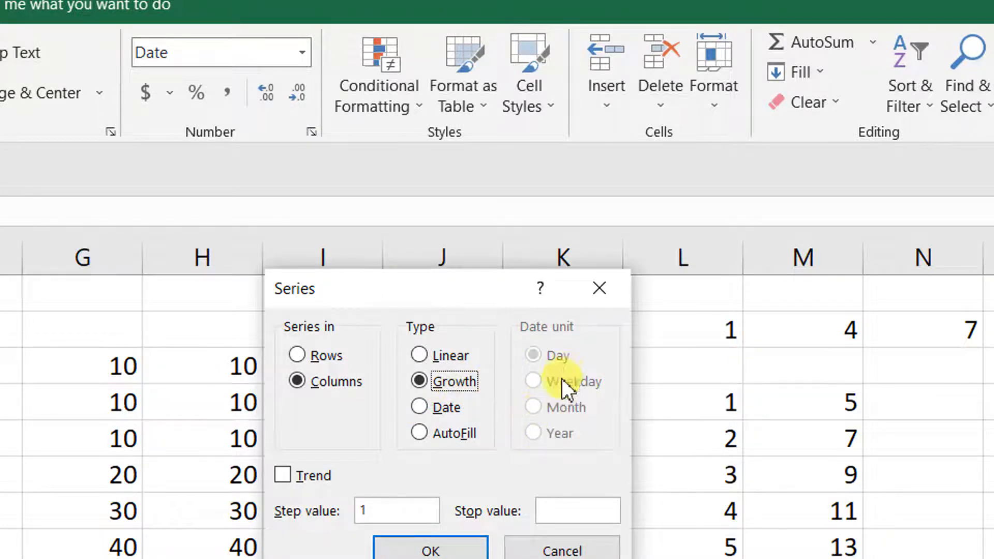
{"action": "left_click", "coordinate": [445, 409]}
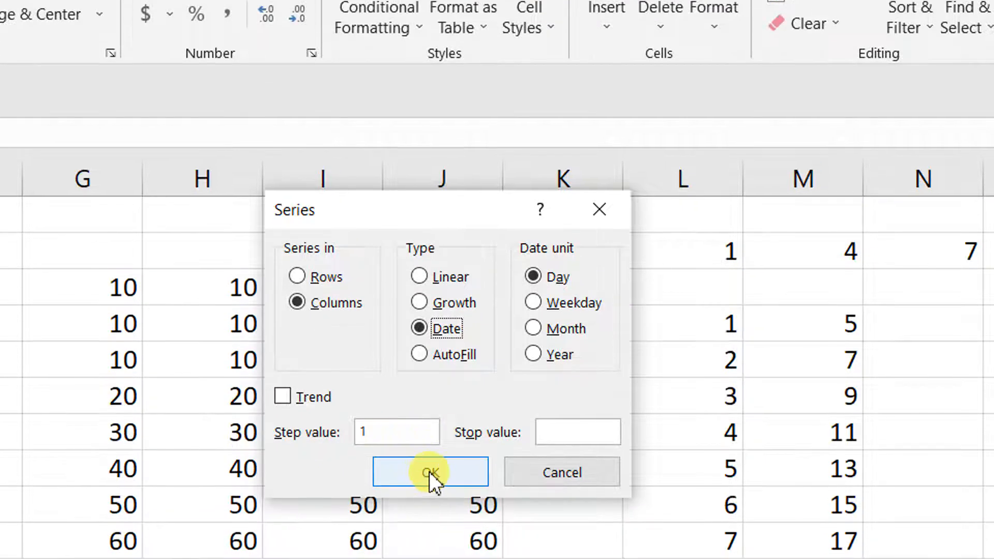
{"action": "left_click", "coordinate": [430, 517]}
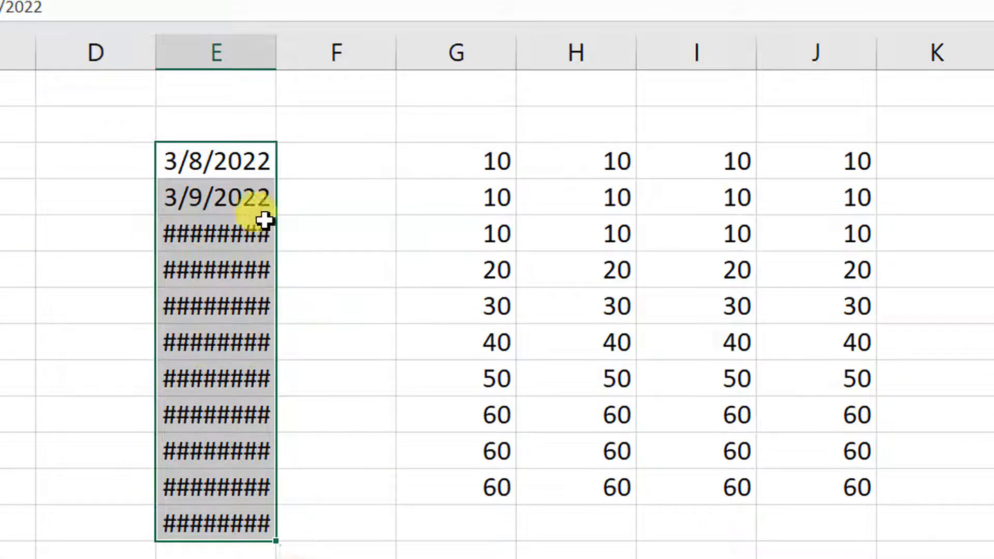
{"action": "left_click_drag", "start_coordinate": [277, 54], "coordinate": [297, 86]}
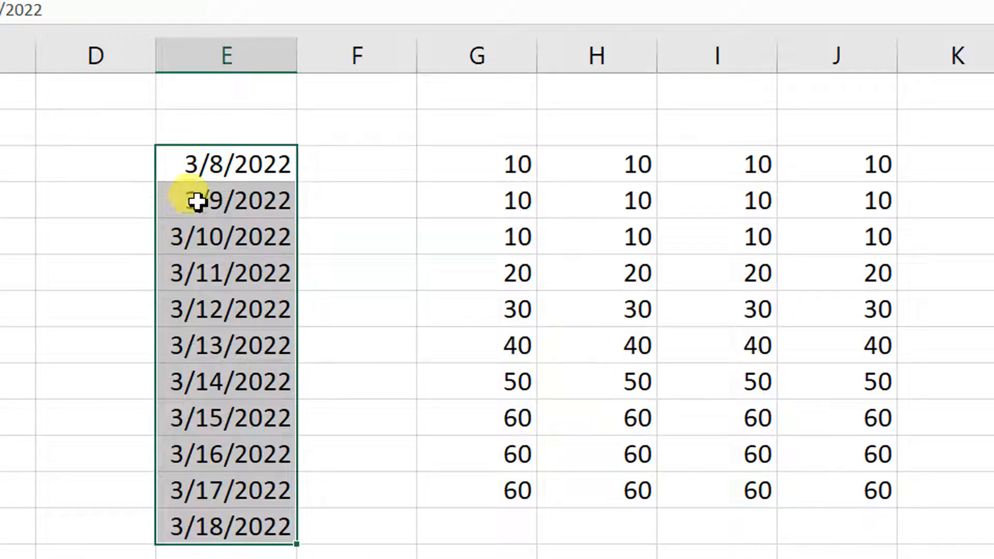
Label the date column mm/dd/yyyy and clear the daily dates below 3/8/2022
{"action": "left_click", "coordinate": [191, 139]}
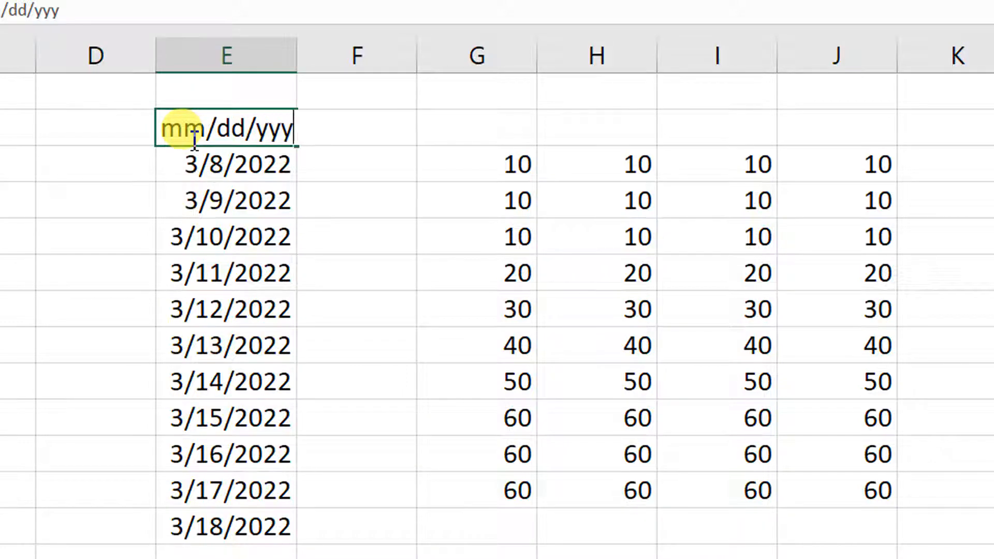
{"action": "left_click", "coordinate": [434, 355]}
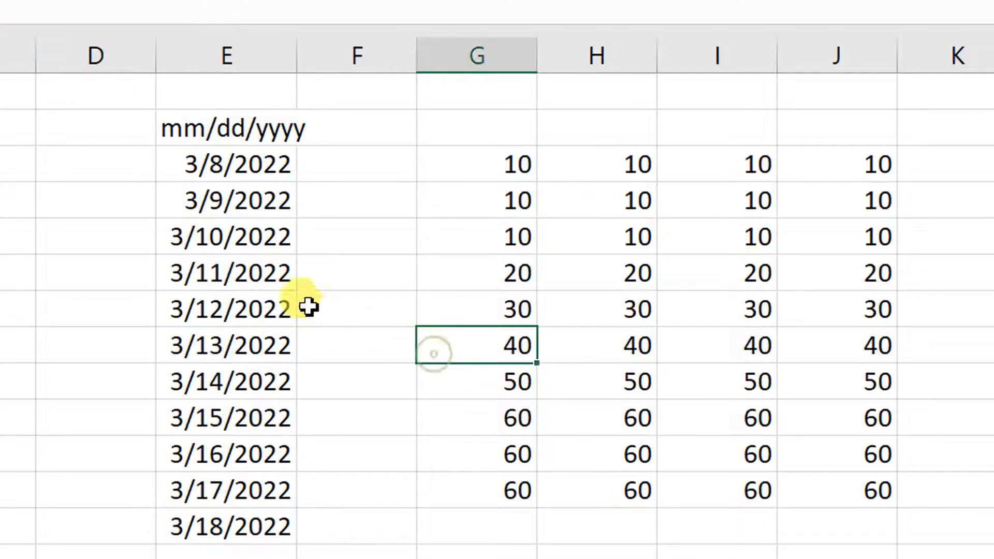
{"action": "left_click", "coordinate": [258, 202]}
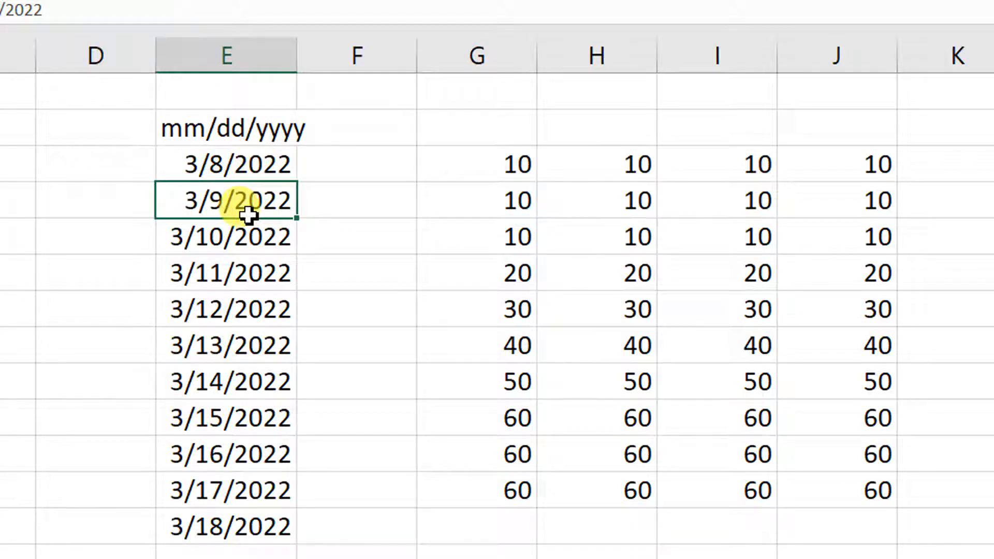
{"action": "key", "text": "ctrl+shift+Down"}
{"action": "key", "text": "Delete"}
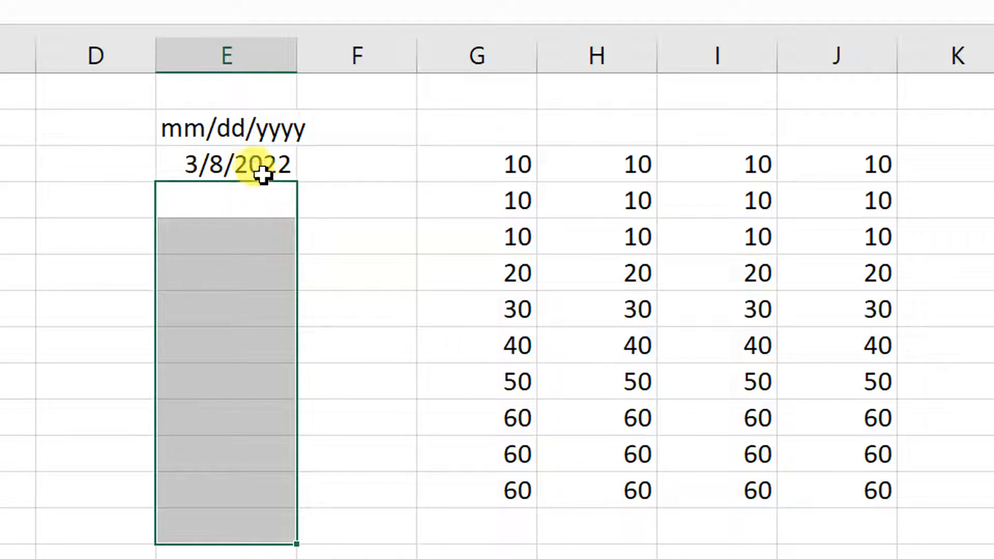
Fill down from 3/8/2022 as a monthly date series to 1/8/2023, then select the added dates
{"action": "left_click_drag", "start_coordinate": [266, 166], "coordinate": [239, 517]}
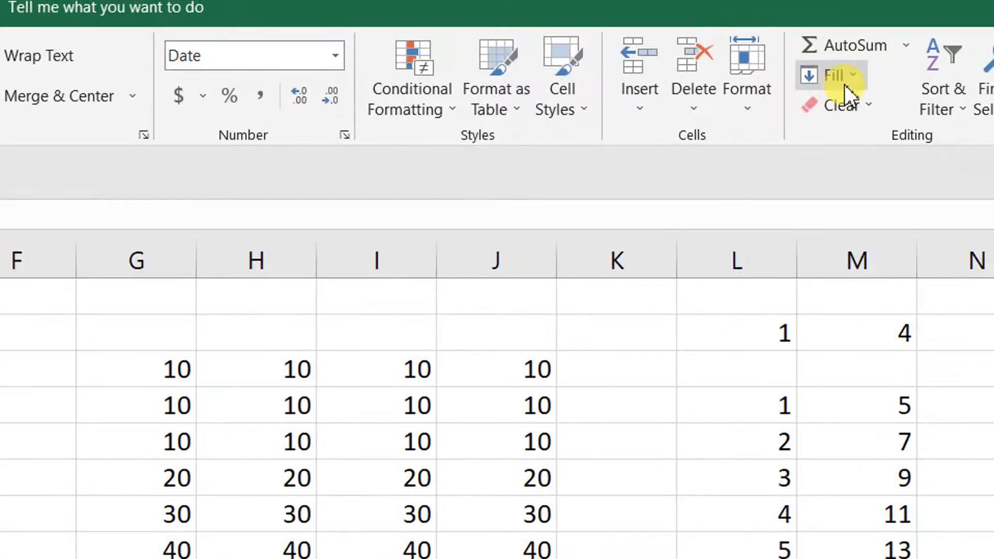
{"action": "left_click", "coordinate": [841, 26]}
{"action": "left_click", "coordinate": [863, 201]}
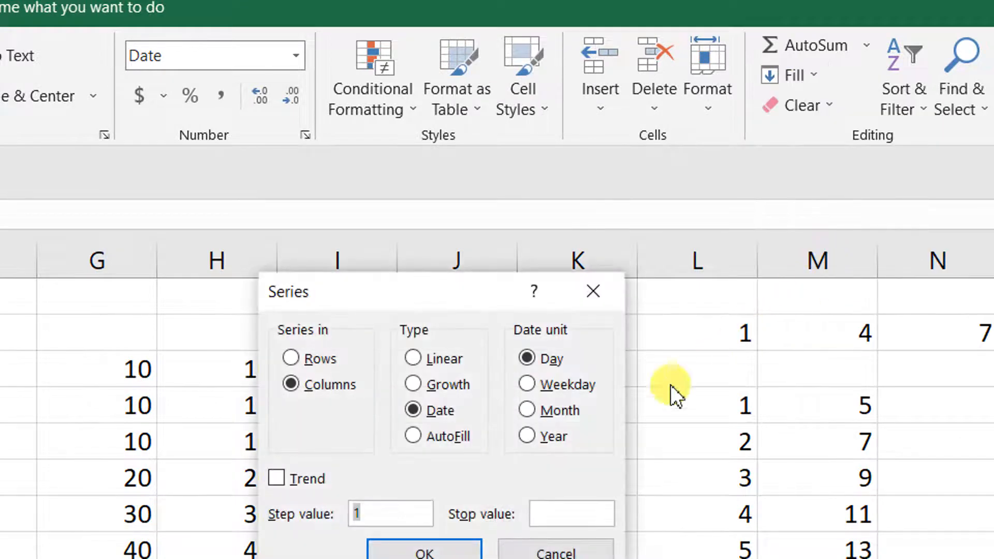
{"action": "left_click", "coordinate": [539, 408]}
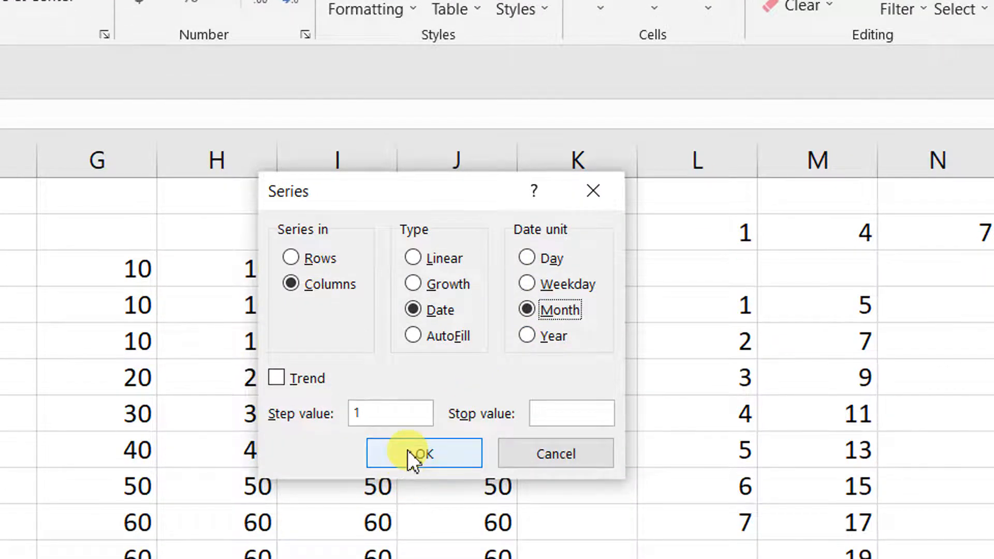
{"action": "left_click", "coordinate": [417, 452]}
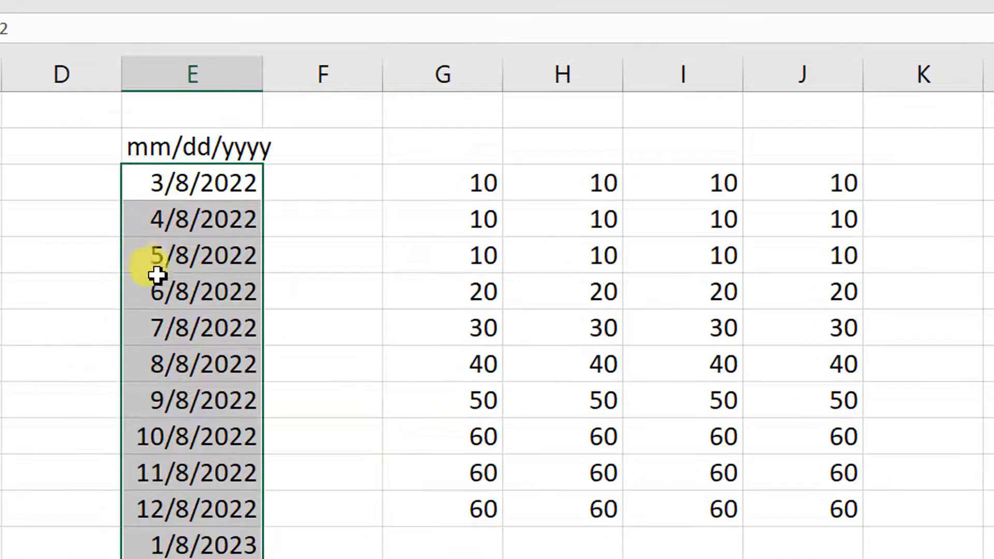
{"action": "left_click", "coordinate": [150, 400]}
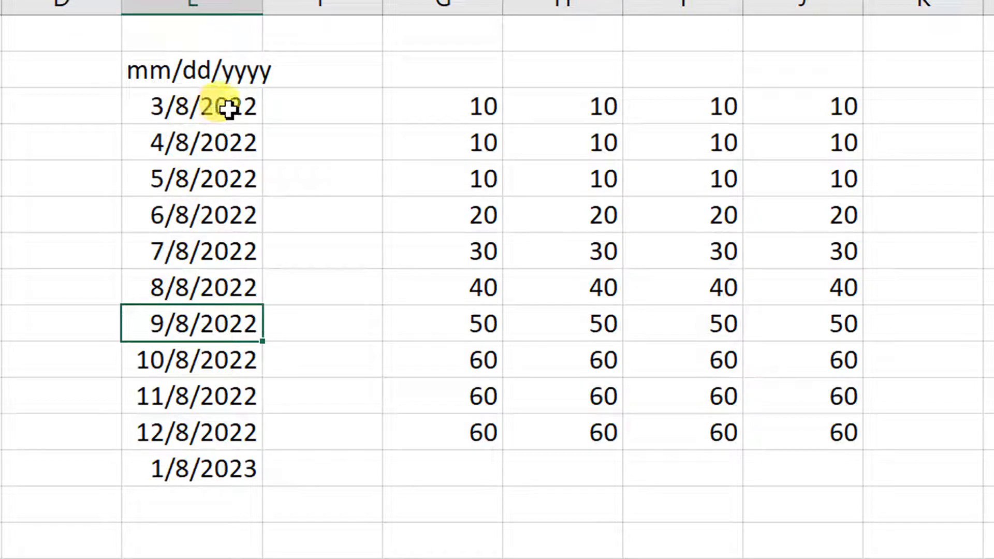
{"action": "left_click_drag", "start_coordinate": [197, 138], "coordinate": [219, 467]}
Clear the monthly dates and refill below 3/8/2022 as a yearly series through 3/8/2033
{"action": "key", "text": "Delete"}
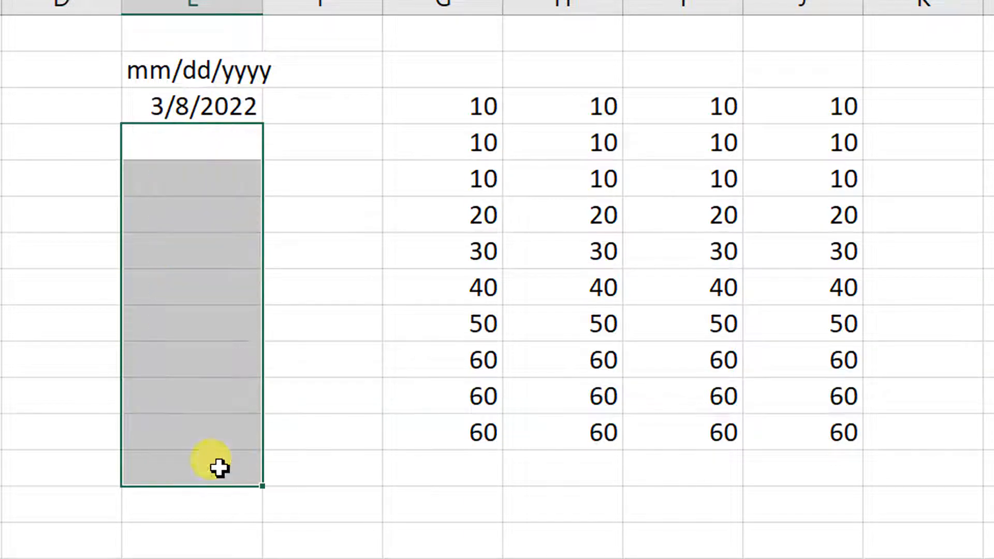
{"action": "left_click", "coordinate": [218, 138]}
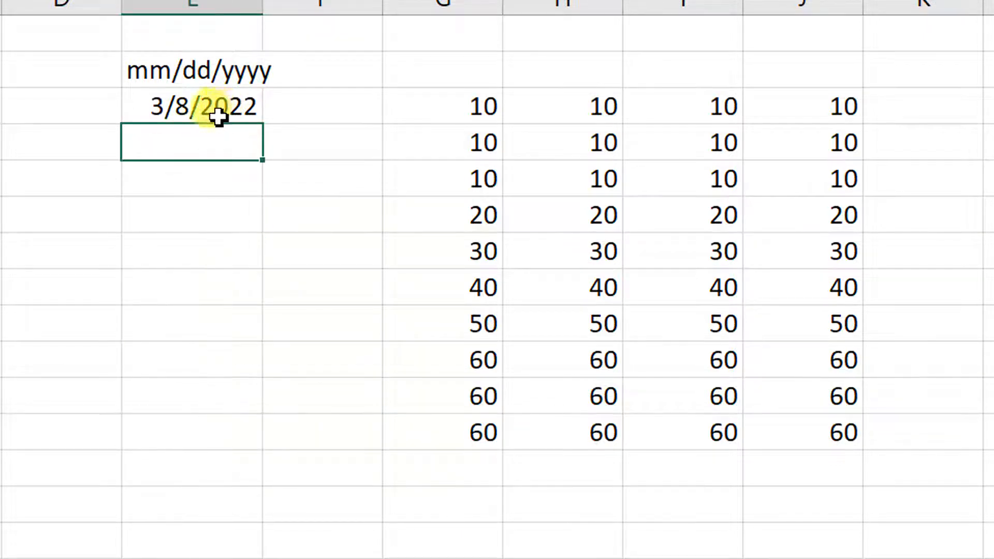
{"action": "left_click_drag", "start_coordinate": [218, 118], "coordinate": [164, 473]}
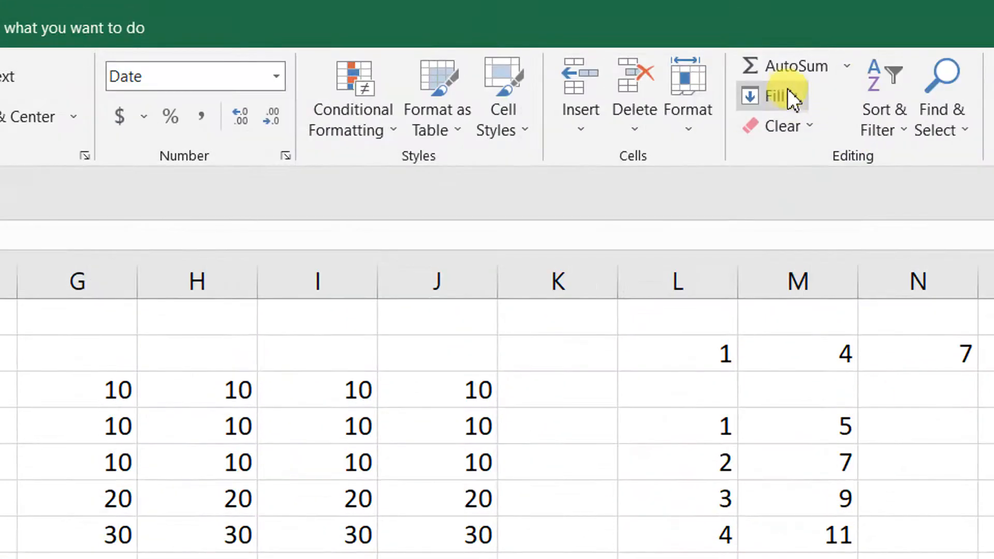
{"action": "left_click", "coordinate": [785, 96]}
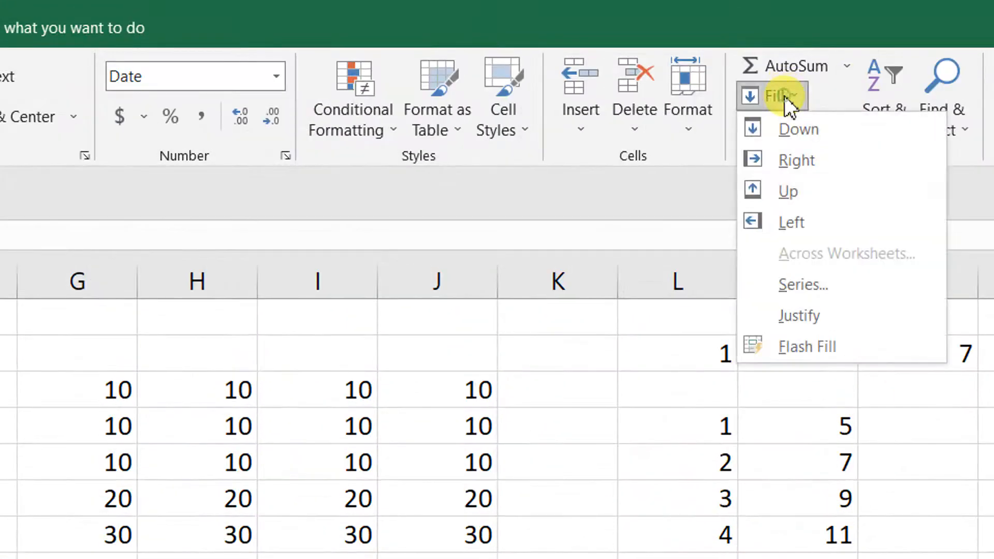
{"action": "left_click", "coordinate": [849, 290]}
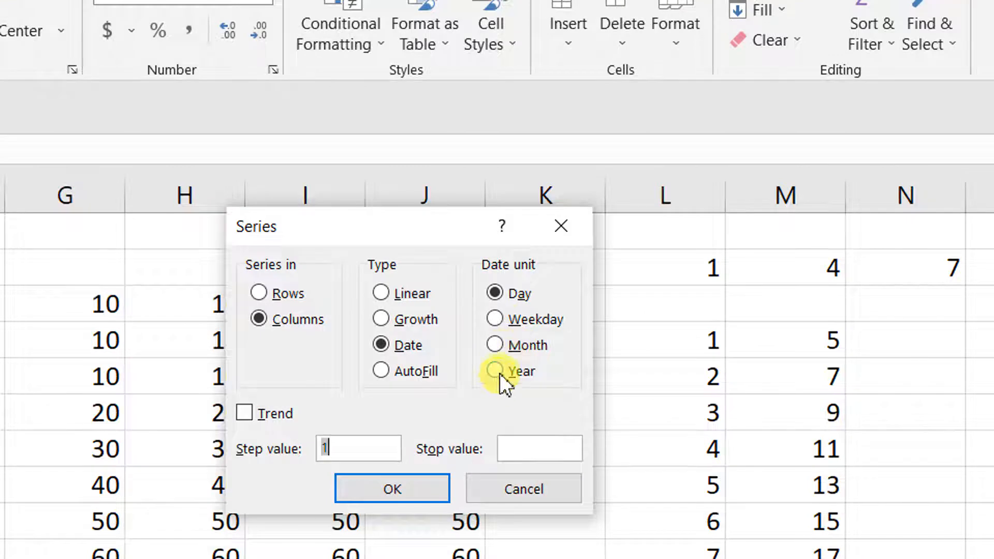
{"action": "left_click", "coordinate": [495, 371]}
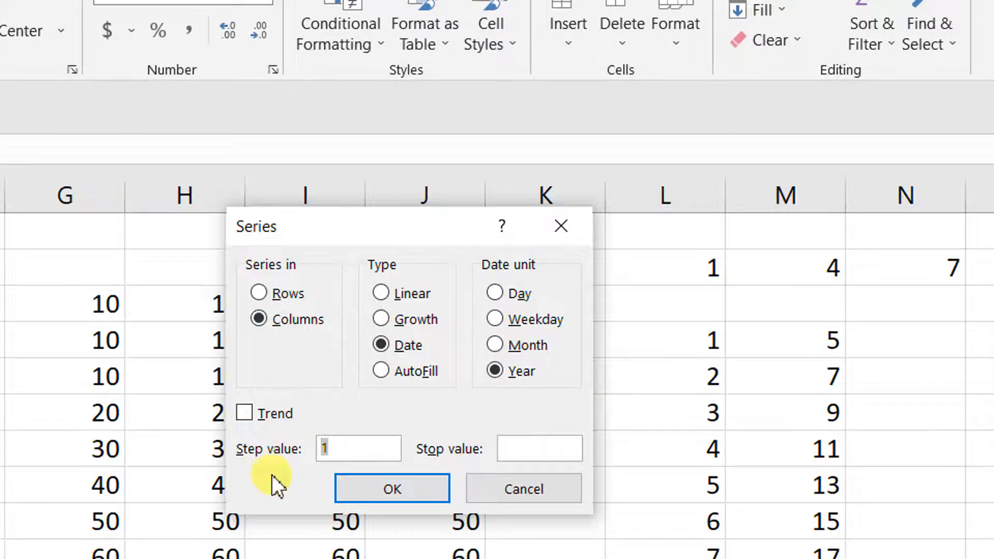
{"action": "left_click", "coordinate": [370, 489]}
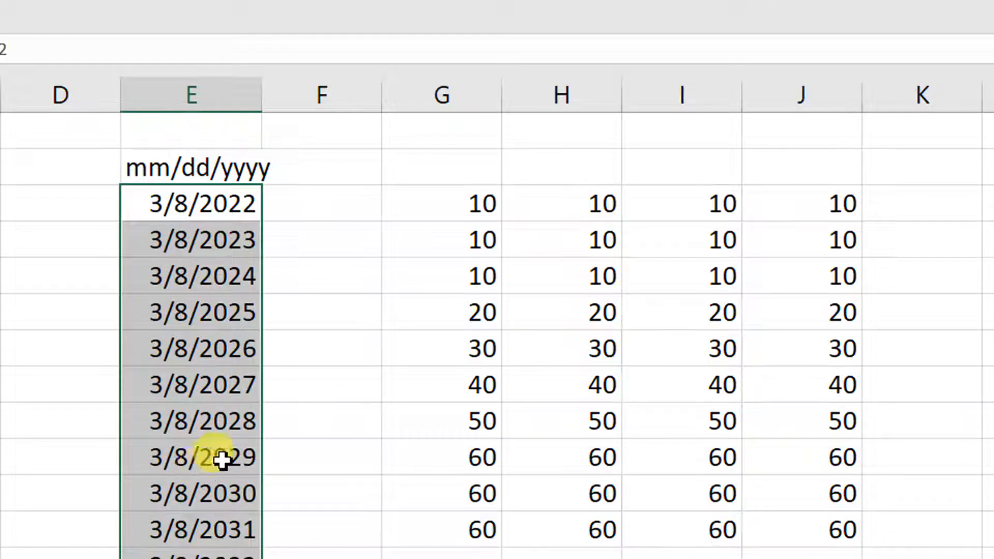
Delete the added yearly dates, leaving only 3/8/2022
{"action": "left_click", "coordinate": [302, 414]}
{"action": "left_click_drag", "start_coordinate": [202, 230], "coordinate": [204, 475]}
{"action": "key", "text": "Delete"}
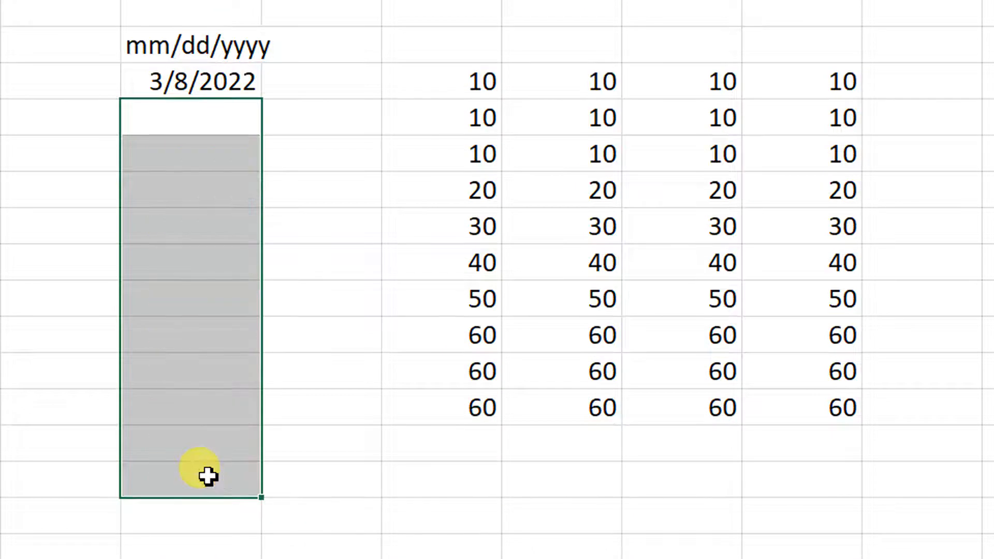
Fill E3:E14 as a Weekday date series, giving 3/8/2022 through 3/23/2022 without weekends
{"action": "left_click", "coordinate": [288, 275]}
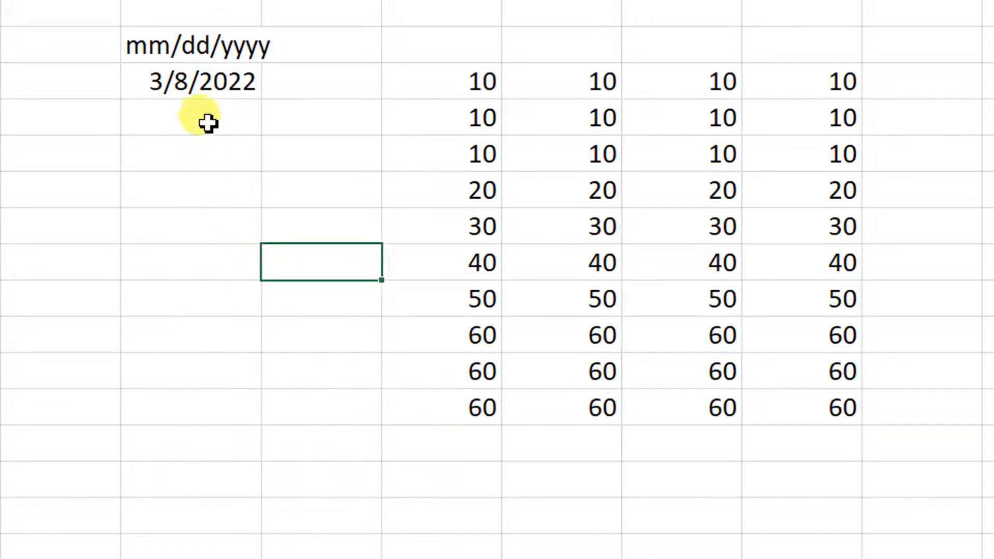
{"action": "left_click_drag", "start_coordinate": [204, 83], "coordinate": [167, 475]}
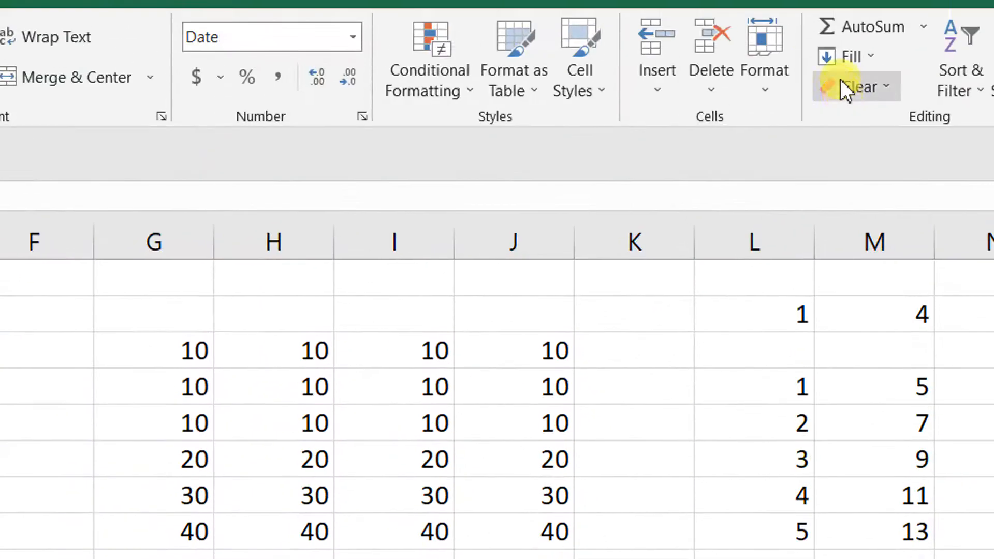
{"action": "left_click", "coordinate": [850, 57]}
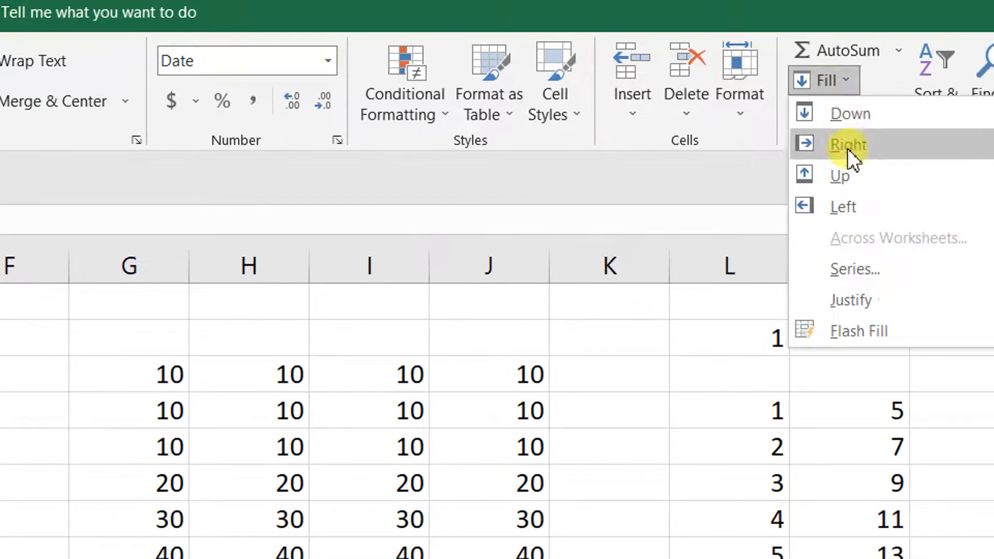
{"action": "left_click", "coordinate": [893, 245]}
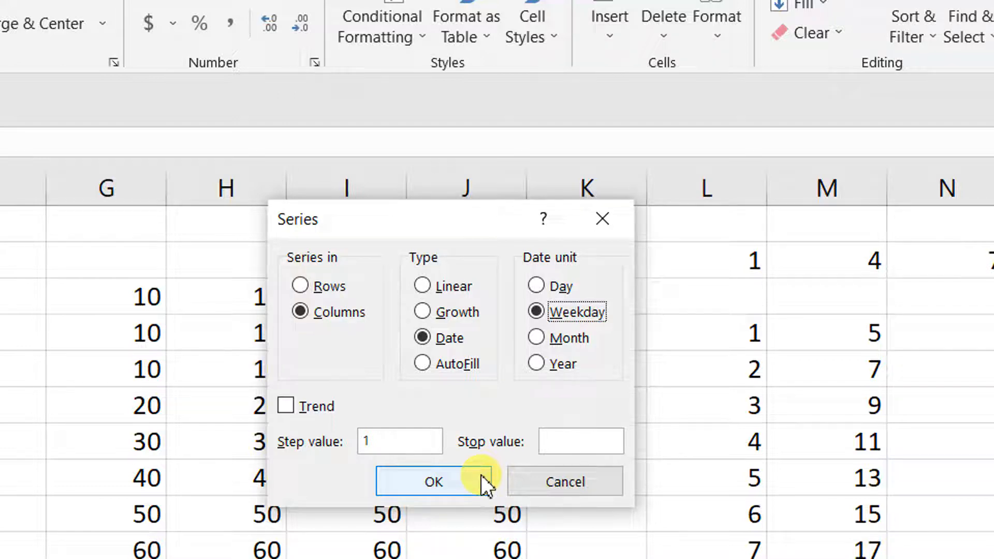
{"action": "left_click", "coordinate": [455, 474]}
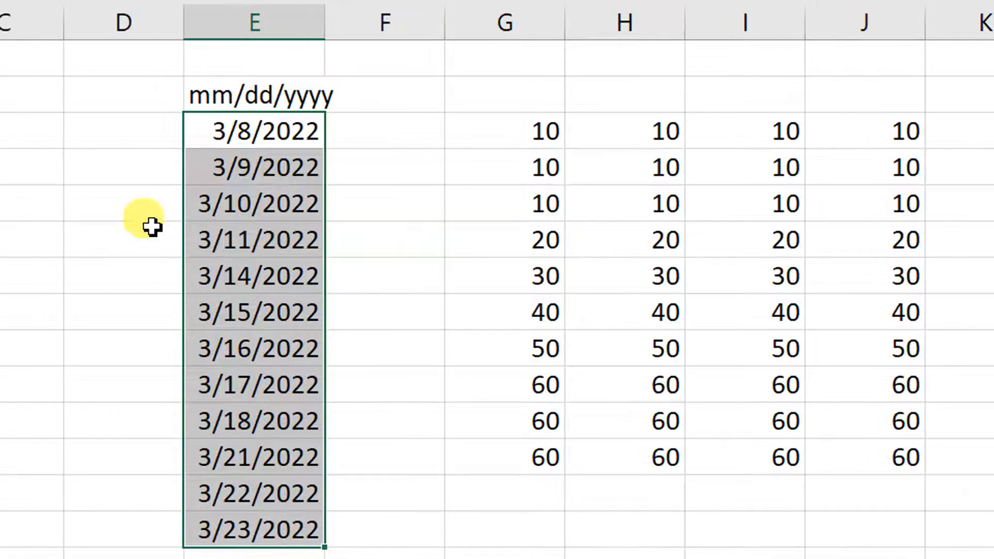
Enter =TEXT(E3,"ddd") in F3 and copy it down to F14 to show Tue, Wed, Thu…
{"action": "left_click", "coordinate": [389, 124]}
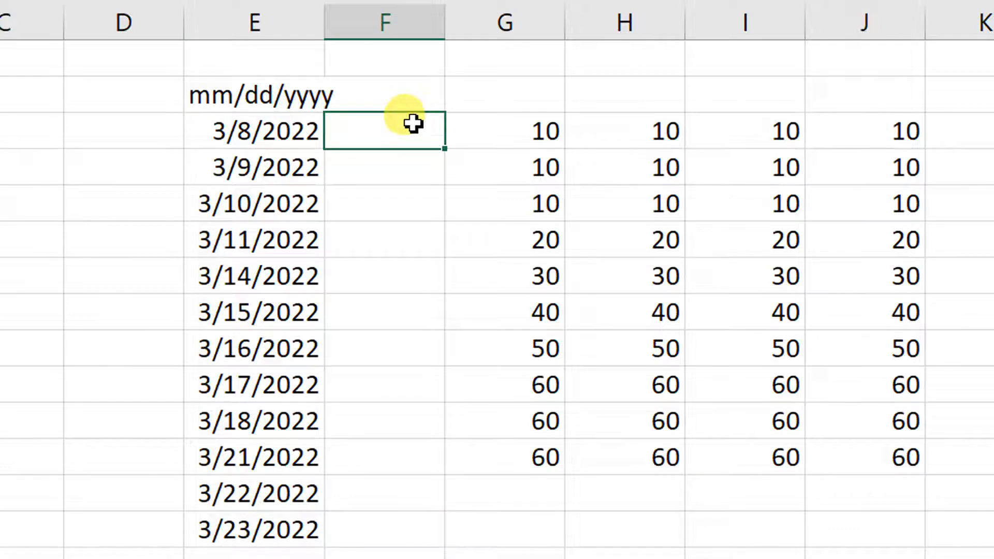
{"action": "type", "text": "=te"}
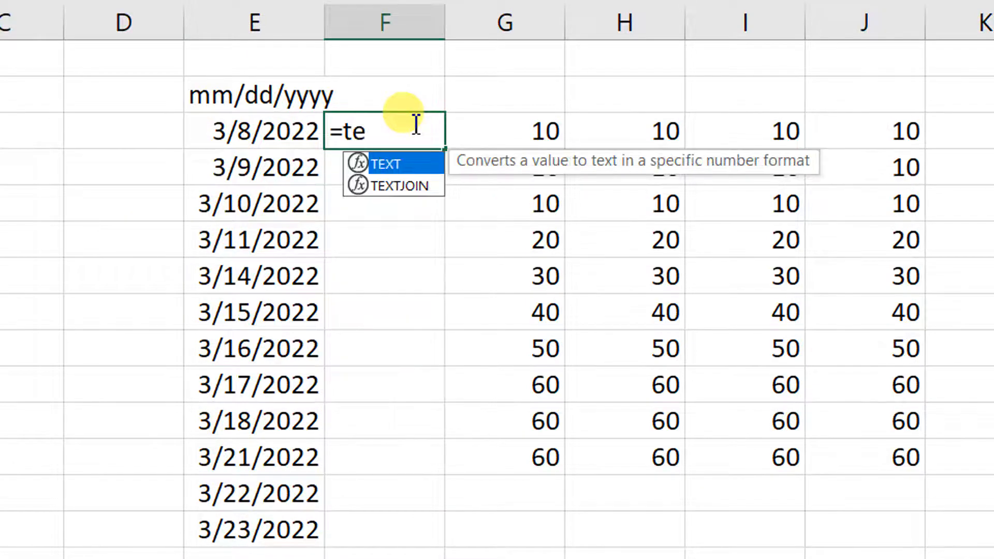
{"action": "key", "text": "Tab"}
{"action": "left_click", "coordinate": [273, 134]}
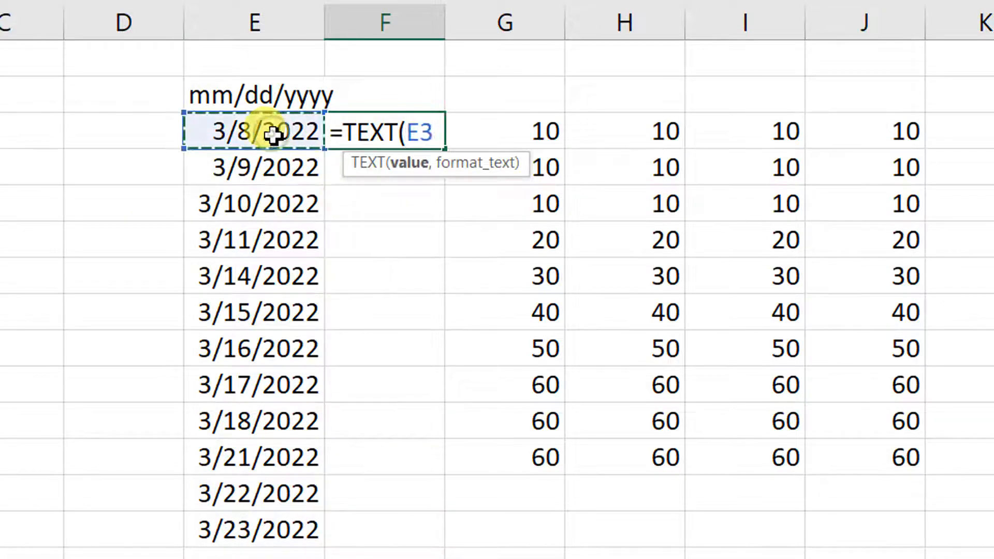
{"action": "type", "text": ",\""}
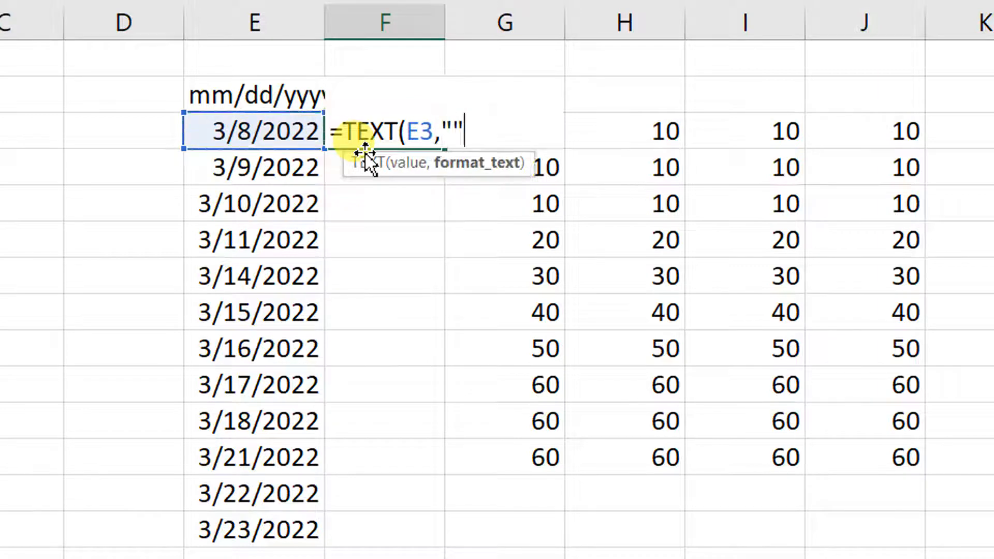
{"action": "type", "text": "ddd"}
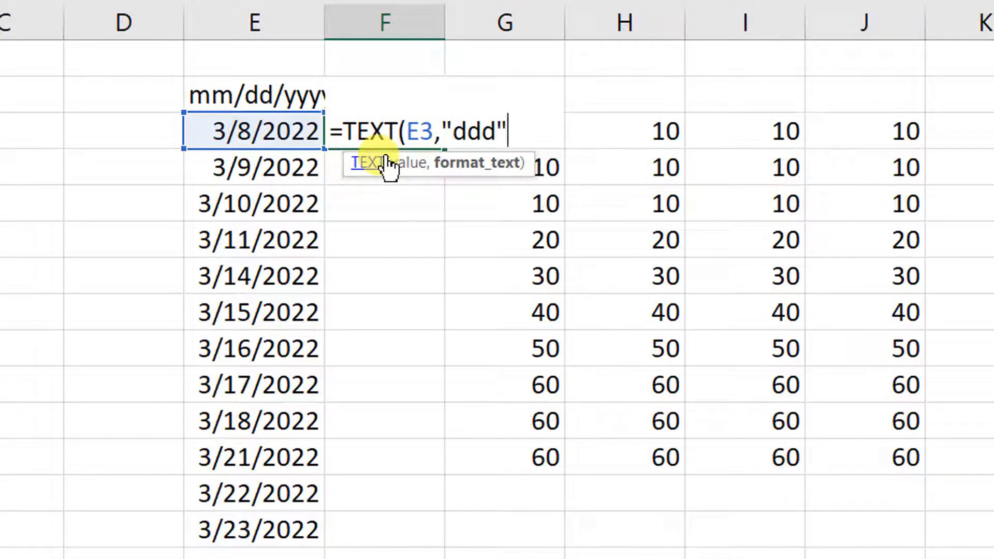
{"action": "key", "text": "Return"}
{"action": "left_click", "coordinate": [397, 135]}
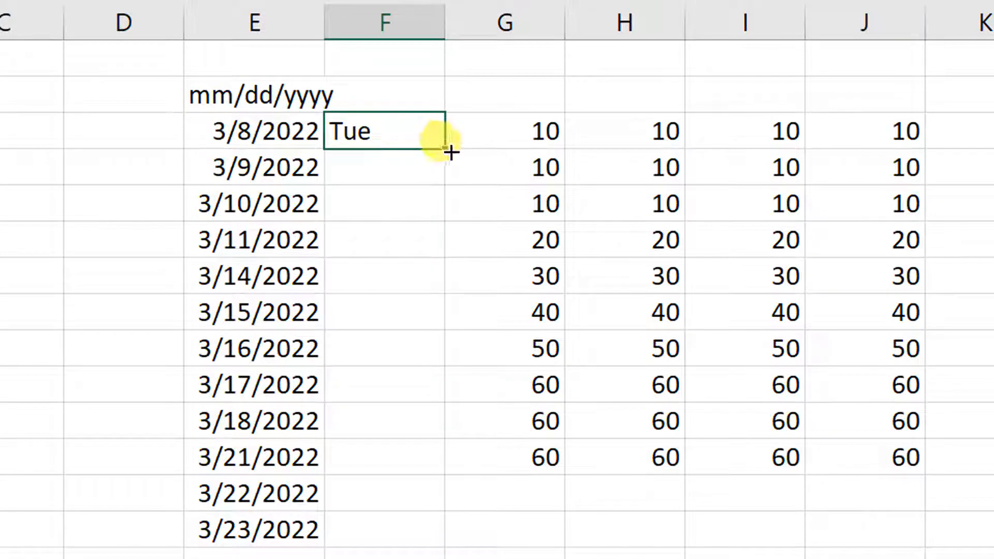
{"action": "left_click_drag", "start_coordinate": [449, 151], "coordinate": [417, 528]}
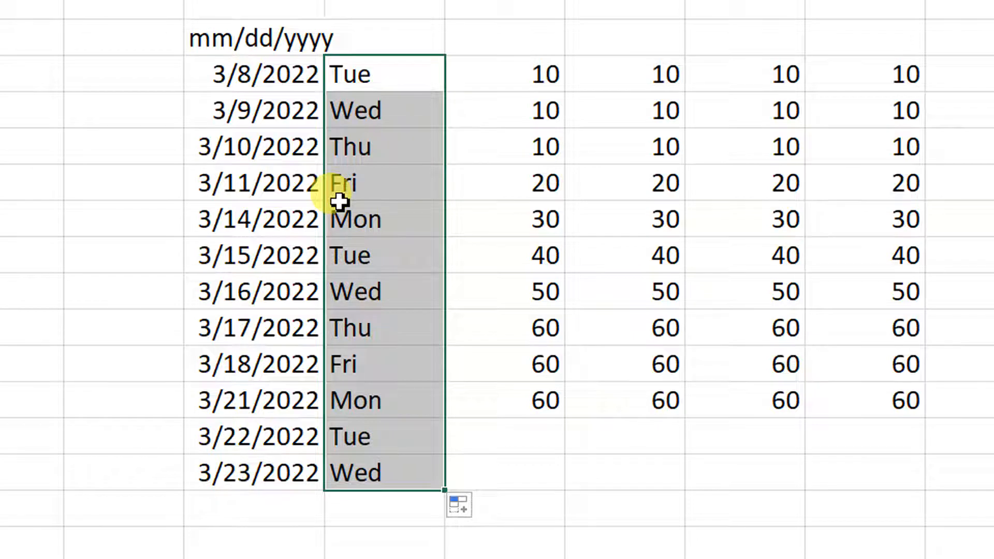
{"action": "left_click", "coordinate": [699, 226]}
{"action": "scroll", "coordinate": [835, 107], "scroll_direction": "right", "scroll_amount": 1}
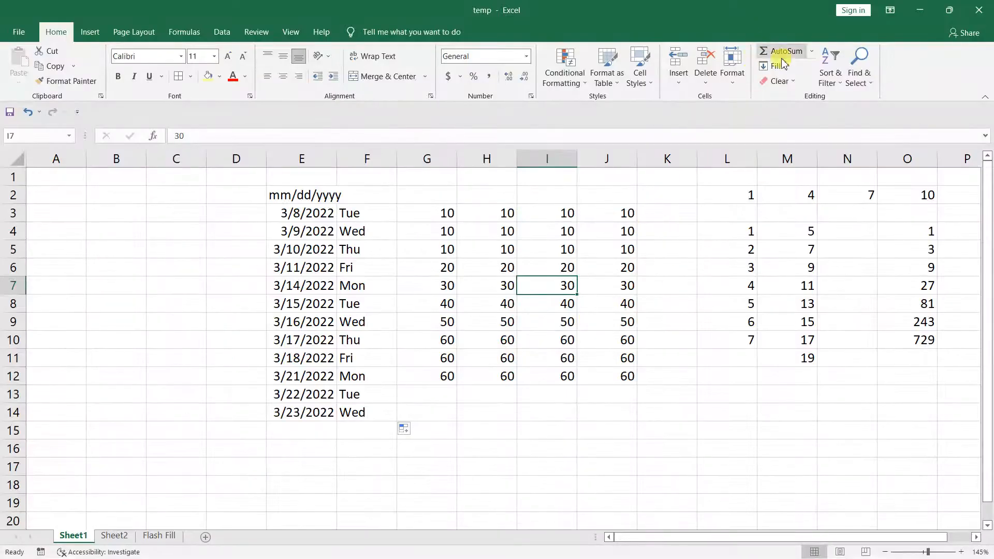
Enter 10 in C3 and 100 in C10
{"action": "left_click", "coordinate": [777, 65]}
{"action": "left_click", "coordinate": [791, 161]}
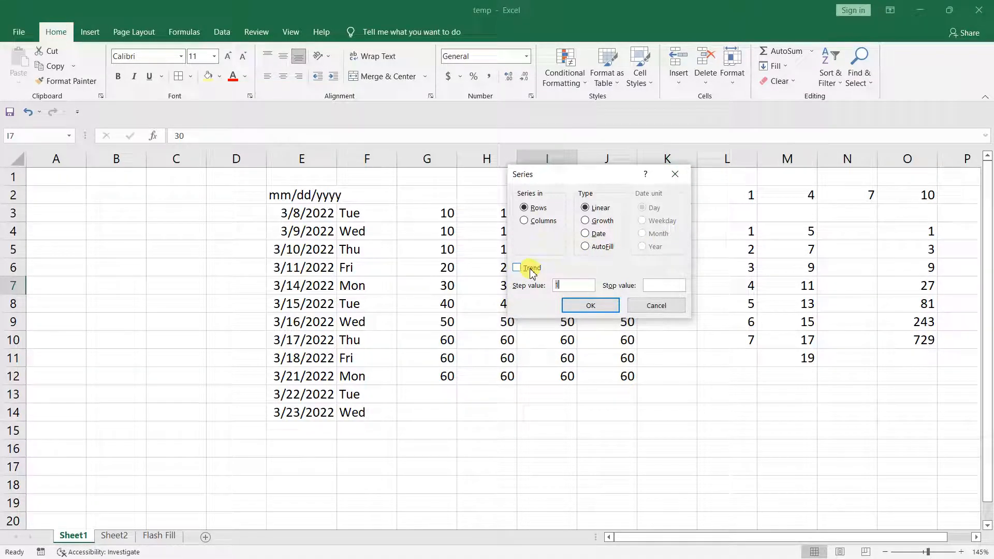
{"action": "left_click", "coordinate": [676, 174]}
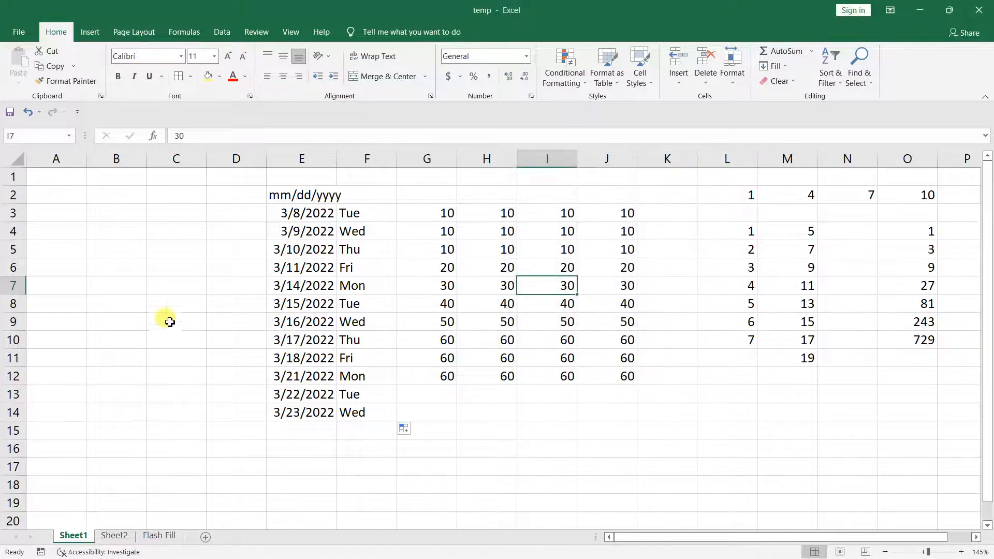
{"action": "left_click", "coordinate": [168, 249]}
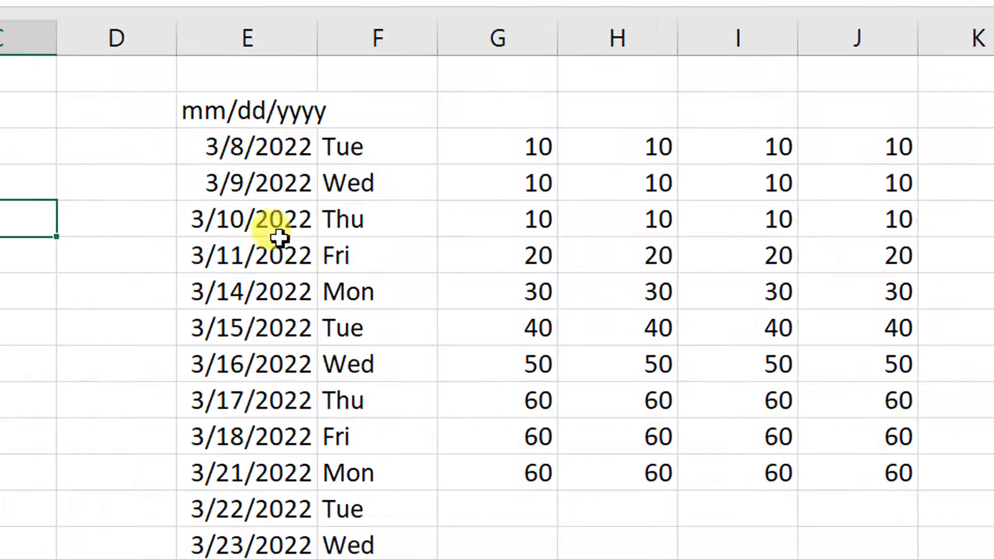
{"action": "left_click", "coordinate": [146, 133]}
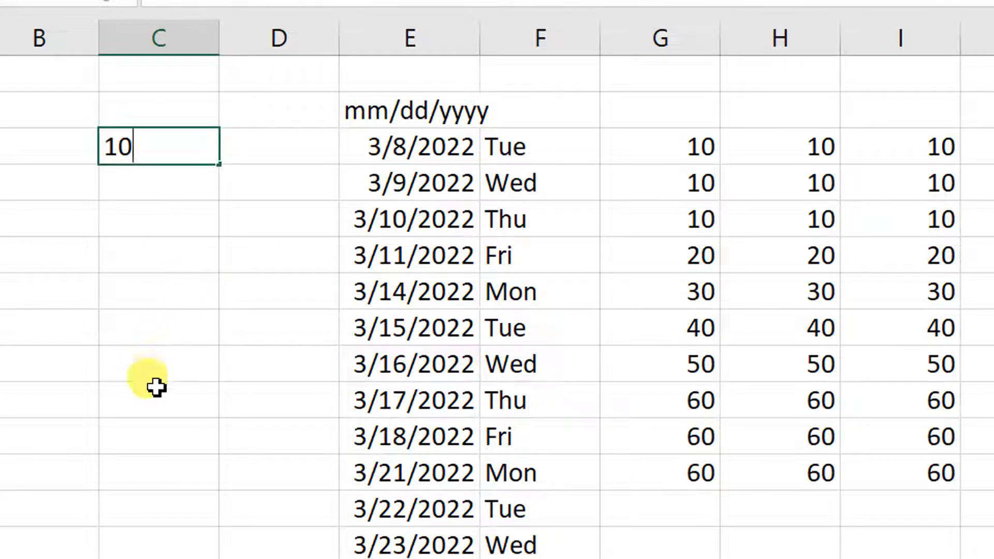
{"action": "left_click", "coordinate": [154, 409]}
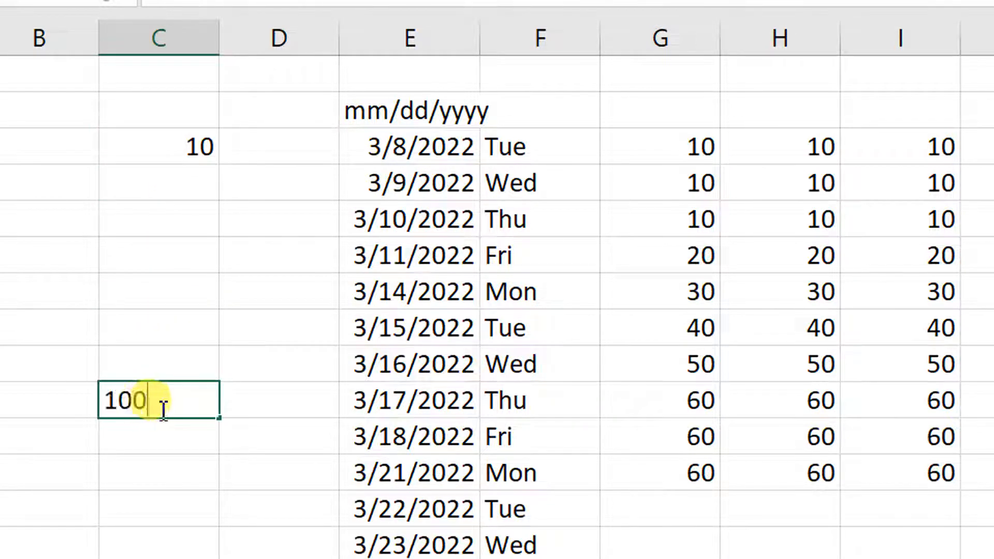
{"action": "type", "text": "100"}
{"action": "left_click", "coordinate": [238, 399]}
Fill C3:C10 as a linear Trend series stepping evenly from 10 to 100
{"action": "left_click", "coordinate": [180, 144]}
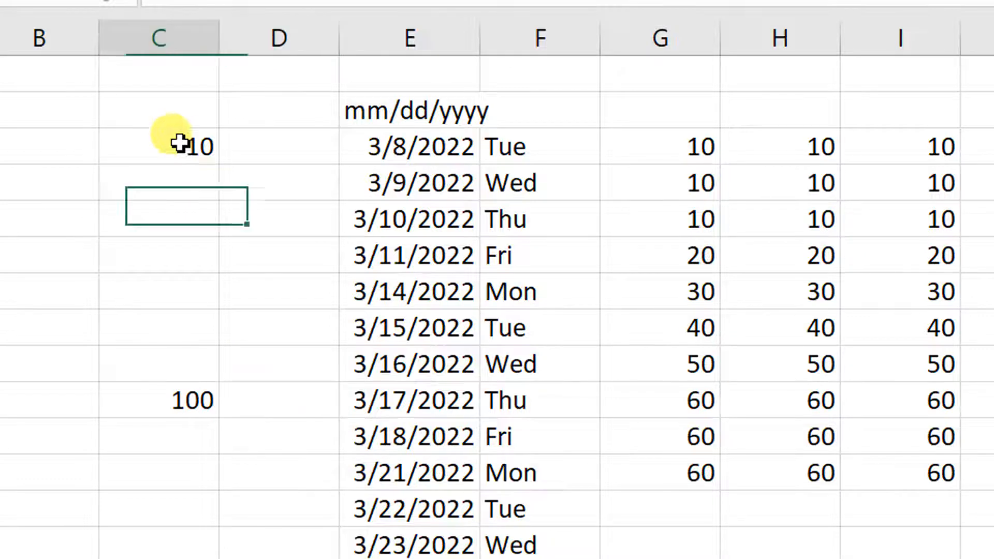
{"action": "left_click_drag", "start_coordinate": [180, 144], "coordinate": [181, 395]}
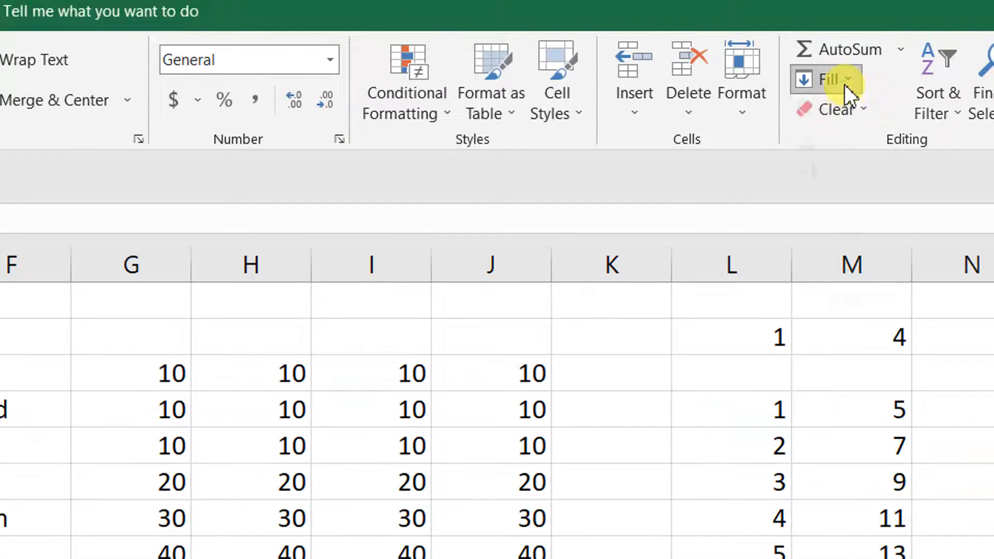
{"action": "left_click", "coordinate": [844, 85]}
{"action": "left_click", "coordinate": [842, 267]}
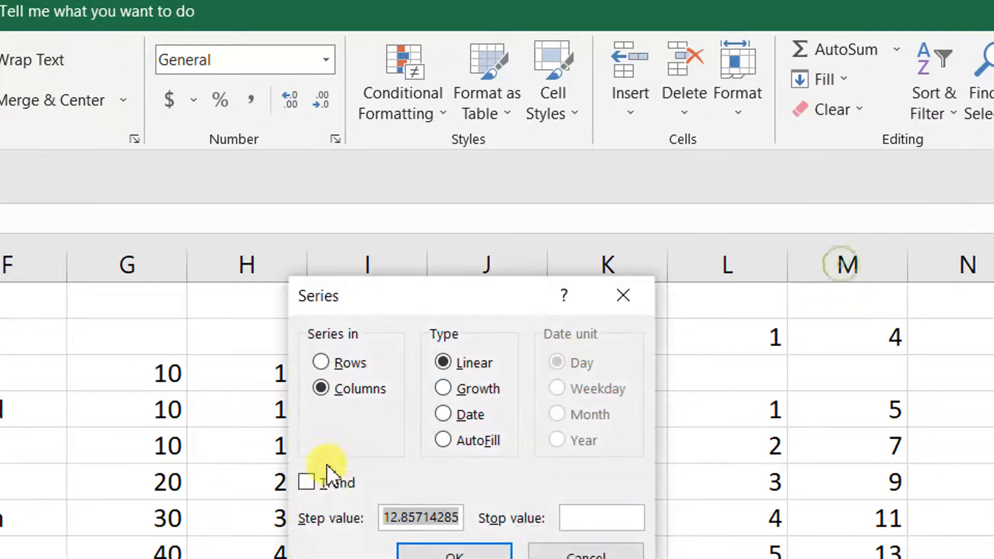
{"action": "left_click", "coordinate": [317, 468]}
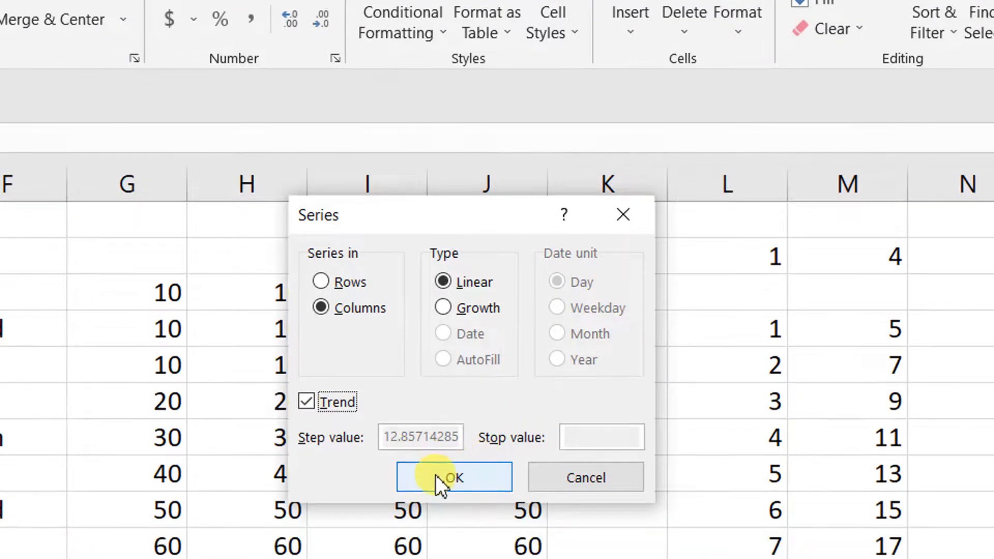
{"action": "left_click", "coordinate": [436, 475]}
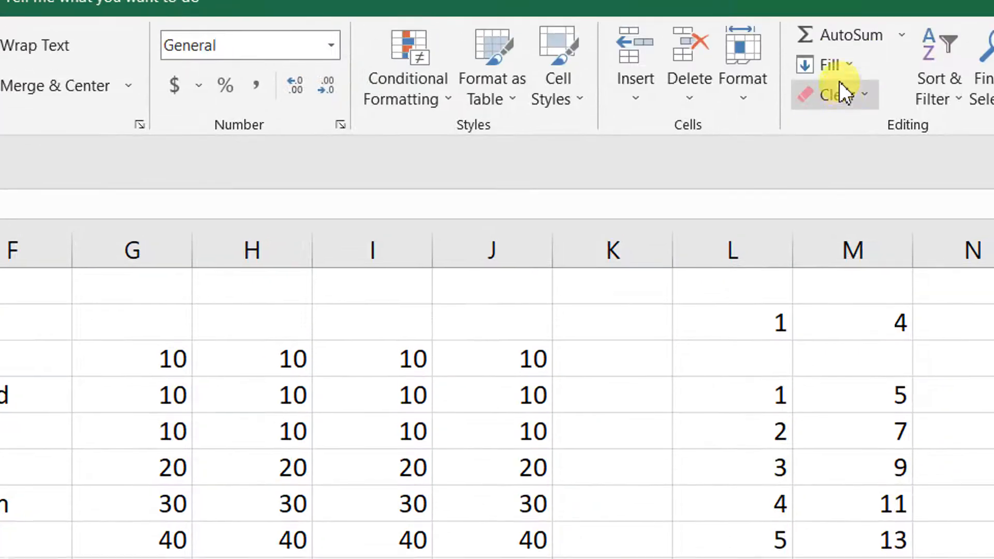
{"action": "left_click", "coordinate": [838, 82]}
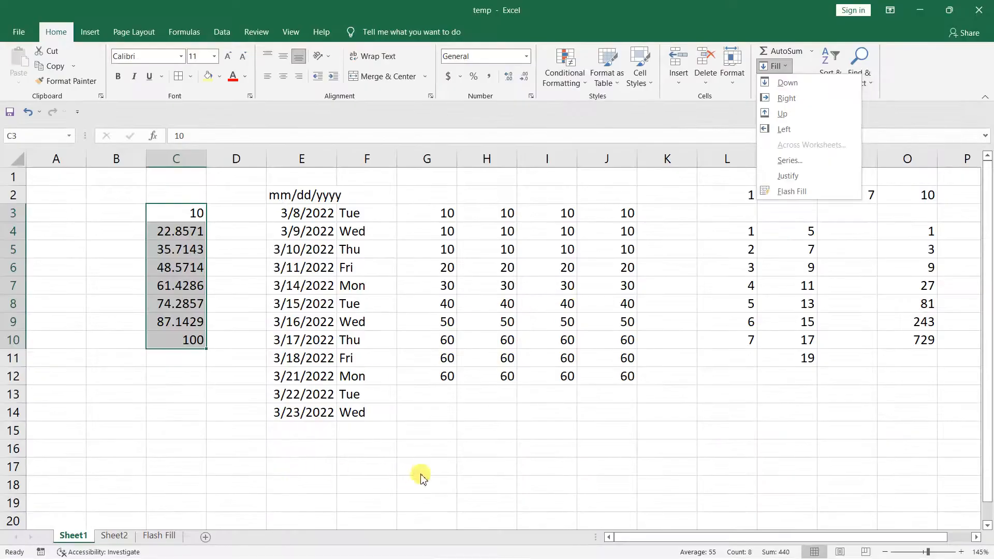
{"action": "left_click", "coordinate": [421, 471]}
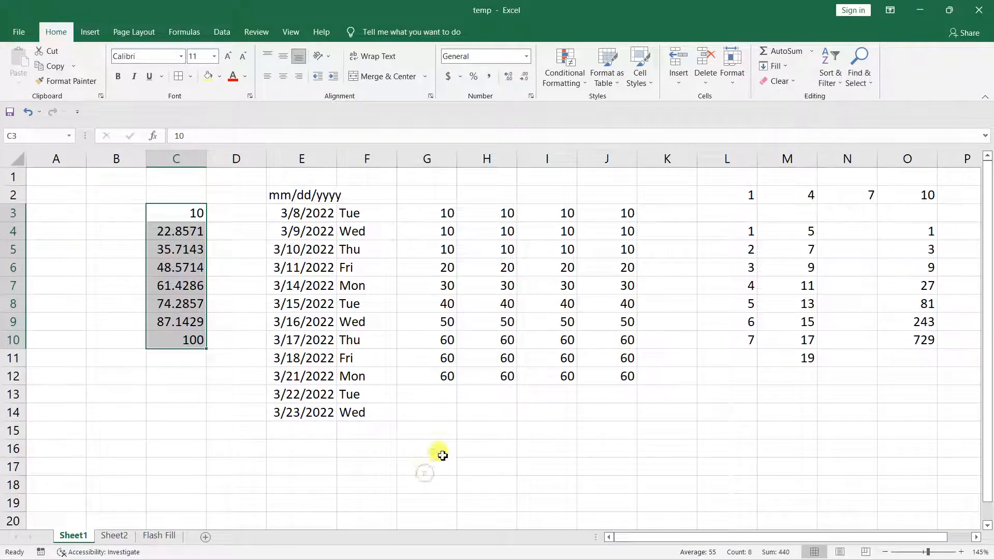
Enter fgh, ghjghjghjas and fgdghfdg down column G from G16
{"action": "left_click", "coordinate": [439, 452]}
{"action": "type", "text": "fgh"}
{"action": "key", "text": "Return"}
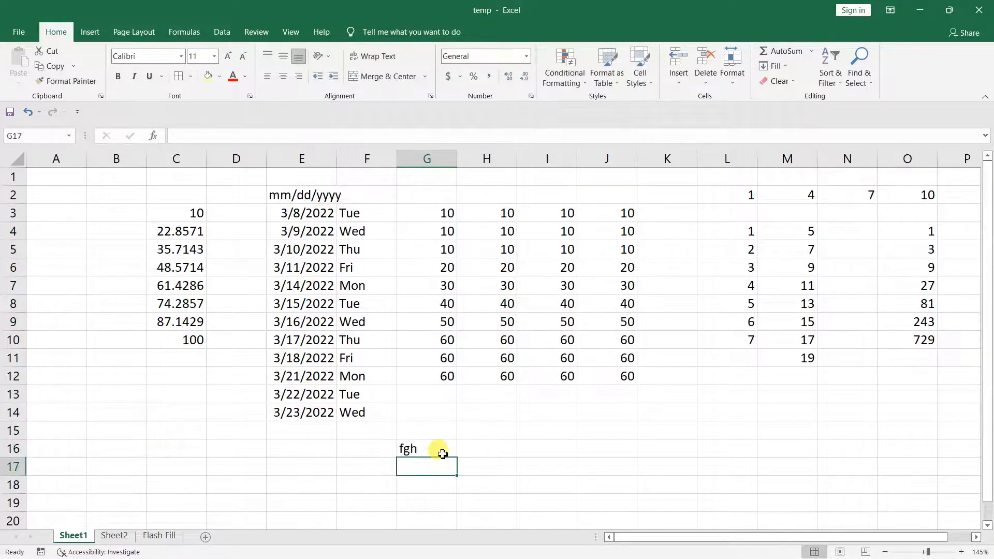
{"action": "type", "text": "ghjghjghjas"}
{"action": "key", "text": "Return"}
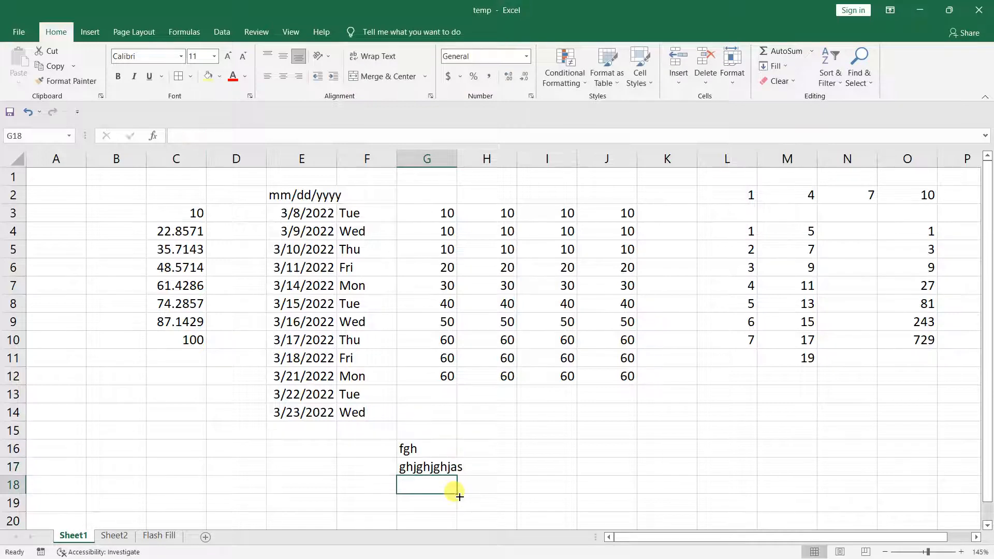
{"action": "type", "text": "fgdghfdg"}
{"action": "left_click", "coordinate": [505, 472]}
Apply Fill > Justify to the three text entries and widen column G
{"action": "left_click_drag", "start_coordinate": [419, 457], "coordinate": [421, 482]}
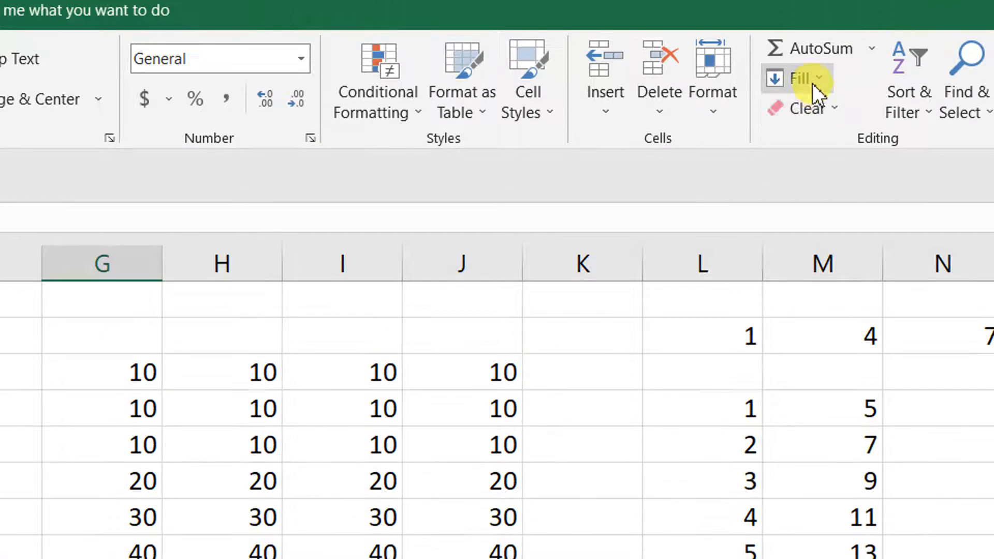
{"action": "left_click", "coordinate": [808, 82]}
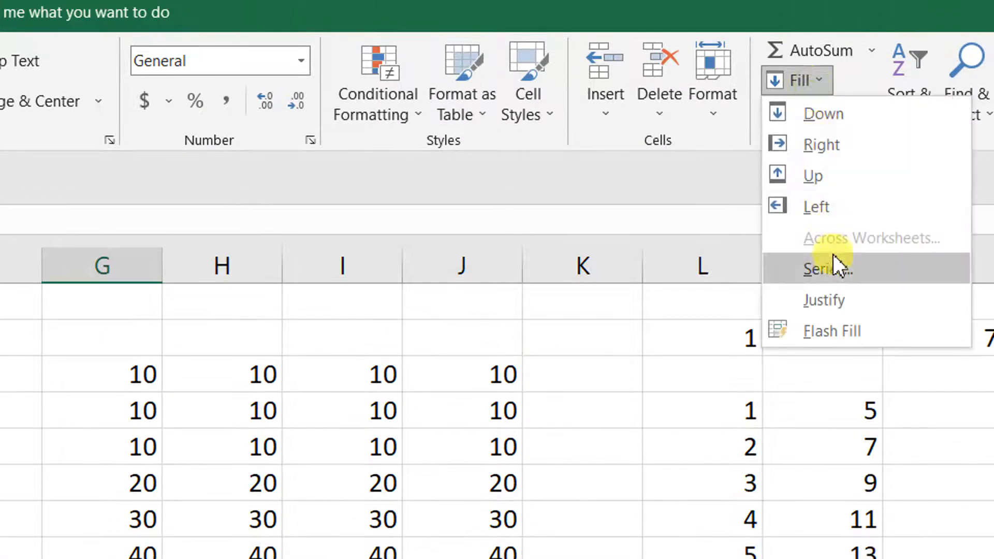
{"action": "left_click", "coordinate": [824, 299]}
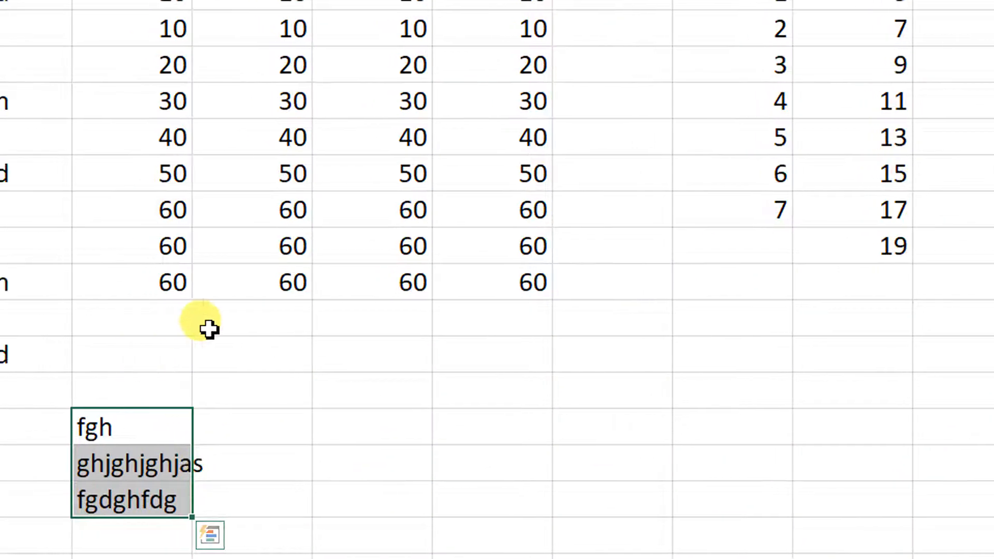
{"action": "left_click_drag", "start_coordinate": [284, 82], "coordinate": [431, 90]}
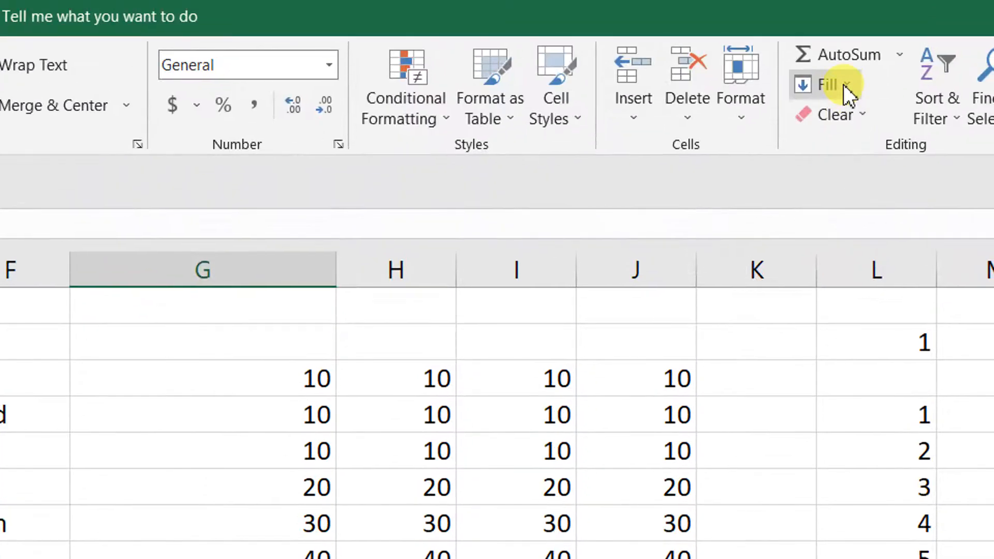
Justify again, widen column G further, and rejoin the text into 'fgh ghjghjghjas'
{"action": "left_click", "coordinate": [843, 85]}
{"action": "left_click", "coordinate": [828, 304]}
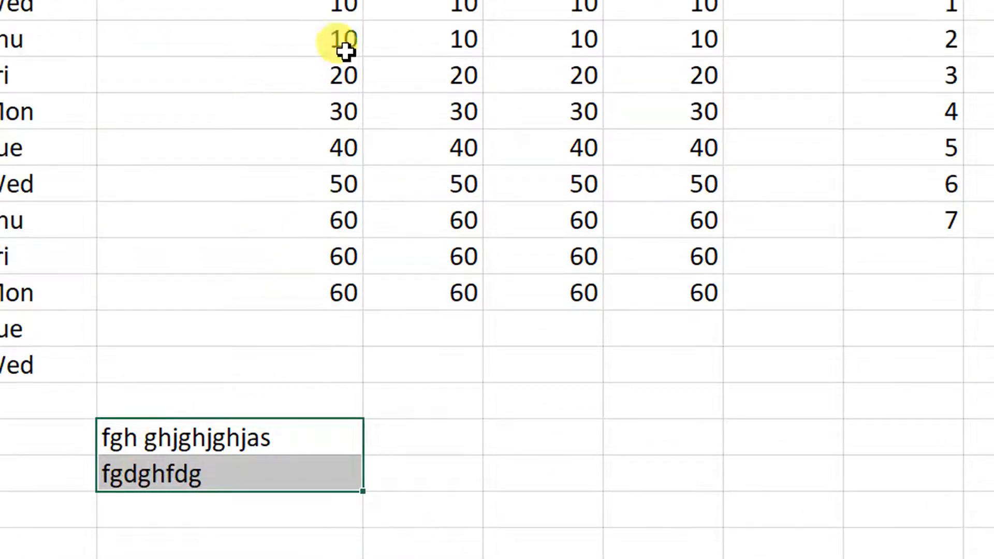
{"action": "left_click", "coordinate": [368, 85]}
{"action": "left_click_drag", "start_coordinate": [368, 85], "coordinate": [506, 117]}
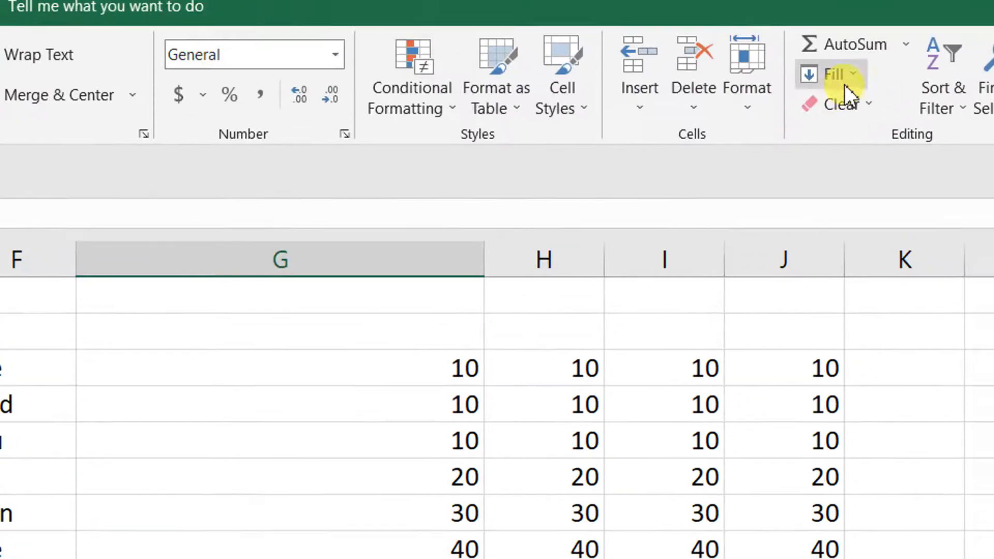
{"action": "left_click", "coordinate": [843, 83]}
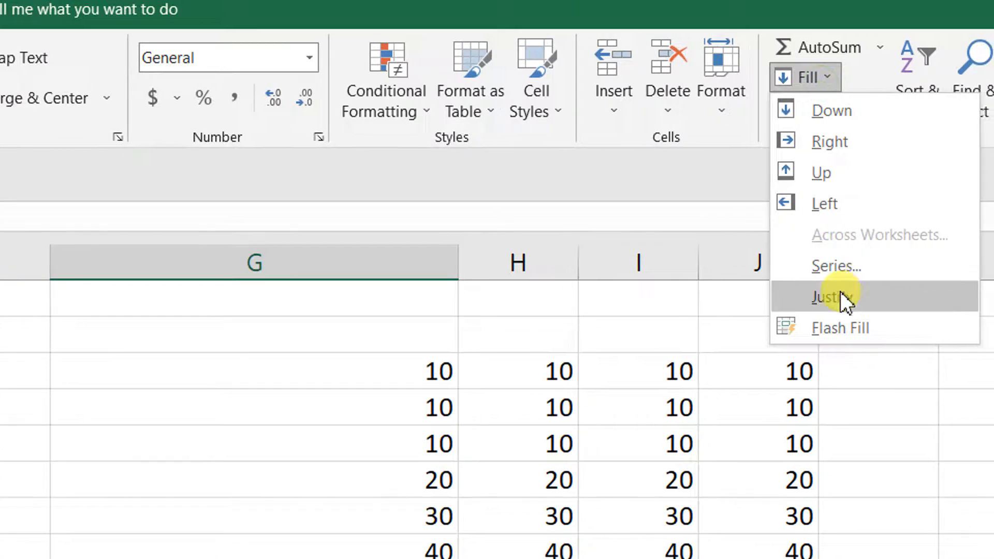
{"action": "left_click", "coordinate": [867, 300]}
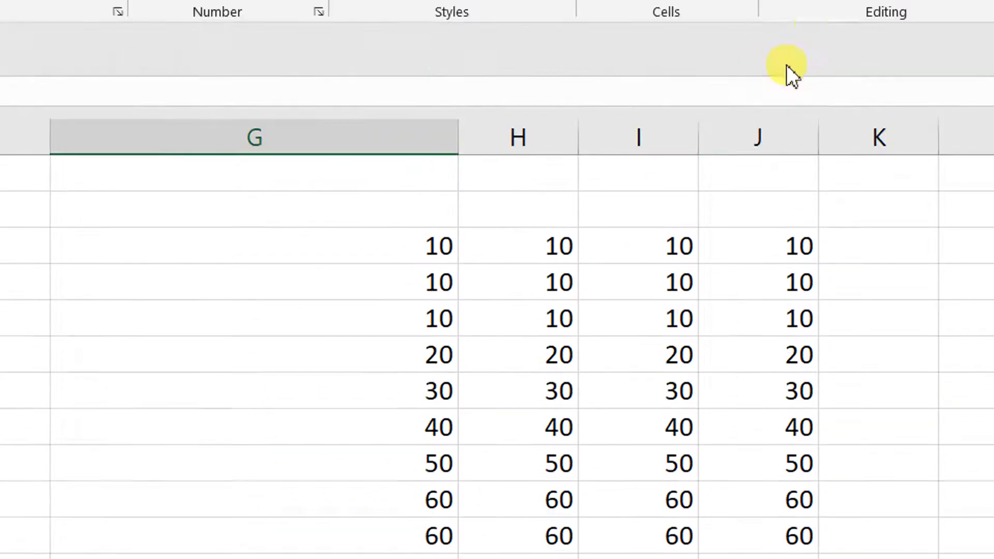
{"action": "left_click", "coordinate": [828, 82]}
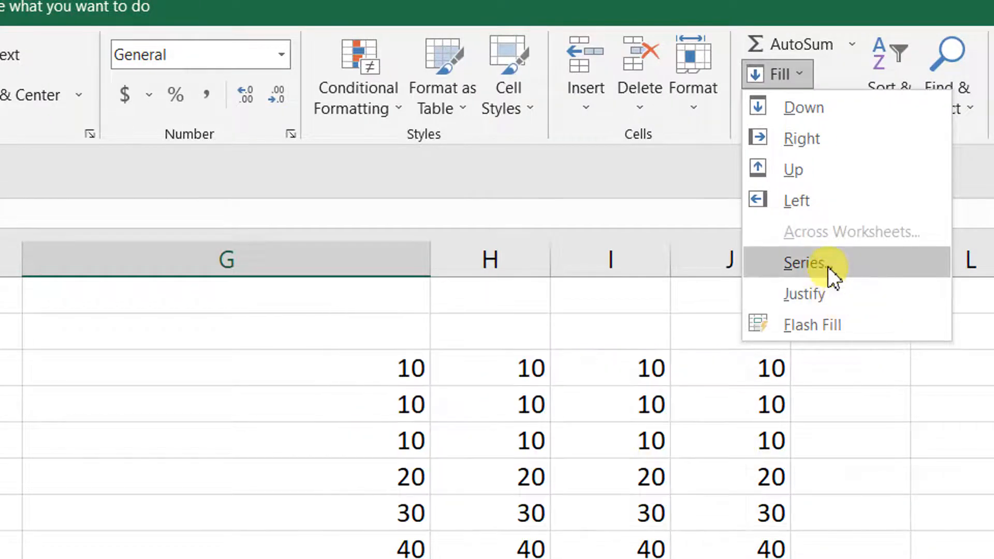
{"action": "left_click", "coordinate": [839, 264]}
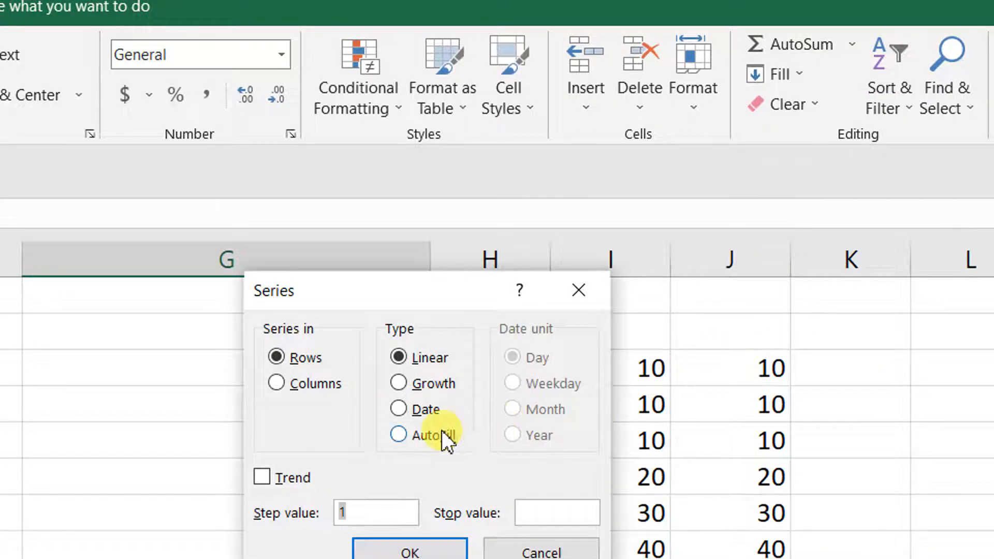
{"action": "left_click", "coordinate": [570, 293]}
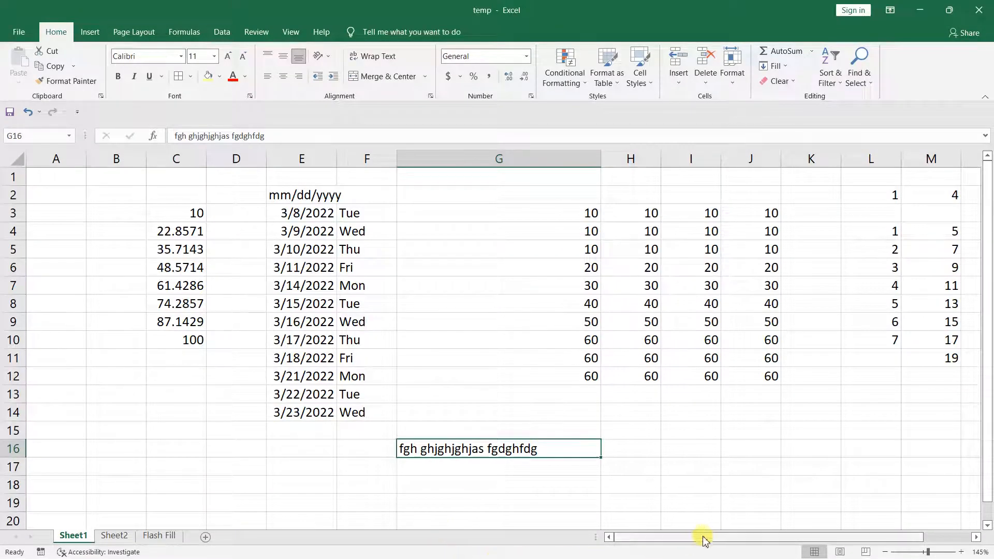
{"action": "left_click_drag", "start_coordinate": [703, 537], "coordinate": [856, 528]}
{"action": "left_click", "coordinate": [699, 247]}
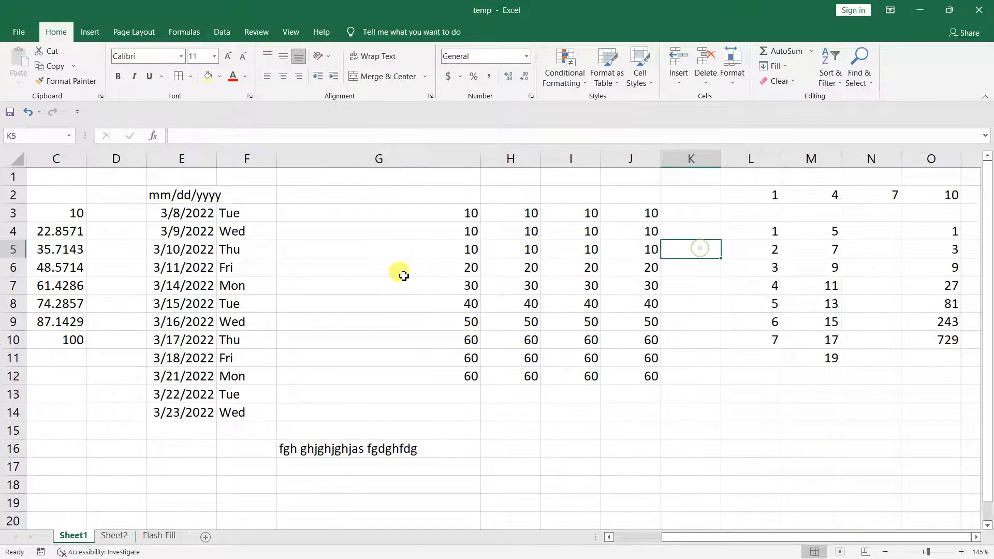
{"action": "key", "text": "Right"}
{"action": "key", "text": "Right"}
{"action": "key", "text": "Right"}
{"action": "key", "text": "Right"}
{"action": "key", "text": "Right"}
{"action": "key", "text": "Right"}
{"action": "key", "text": "Right"}
{"action": "key", "text": "Right"}
{"action": "key", "text": "Right"}
{"action": "key", "text": "Right"}
{"action": "key", "text": "Right"}
{"action": "key", "text": "Right"}
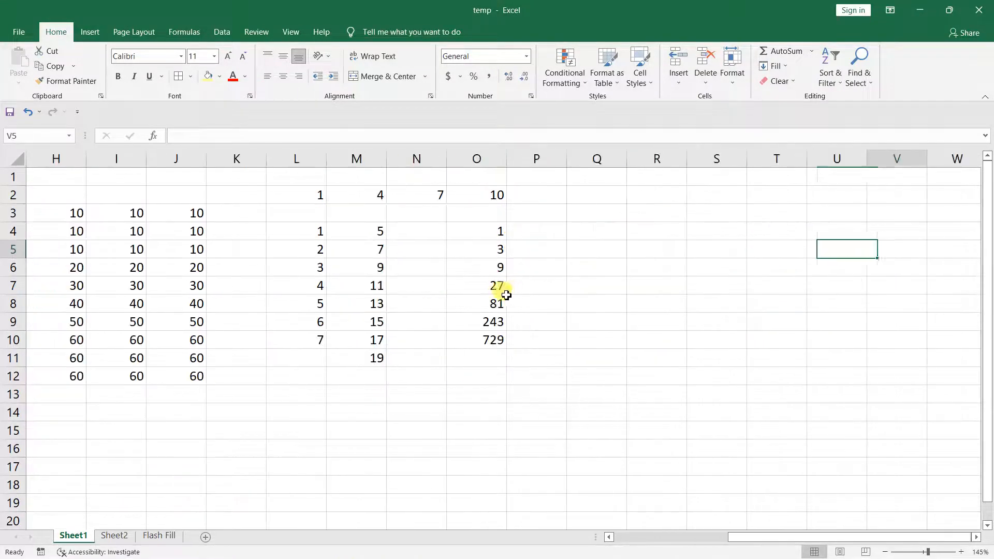
{"action": "left_click", "coordinate": [541, 216]}
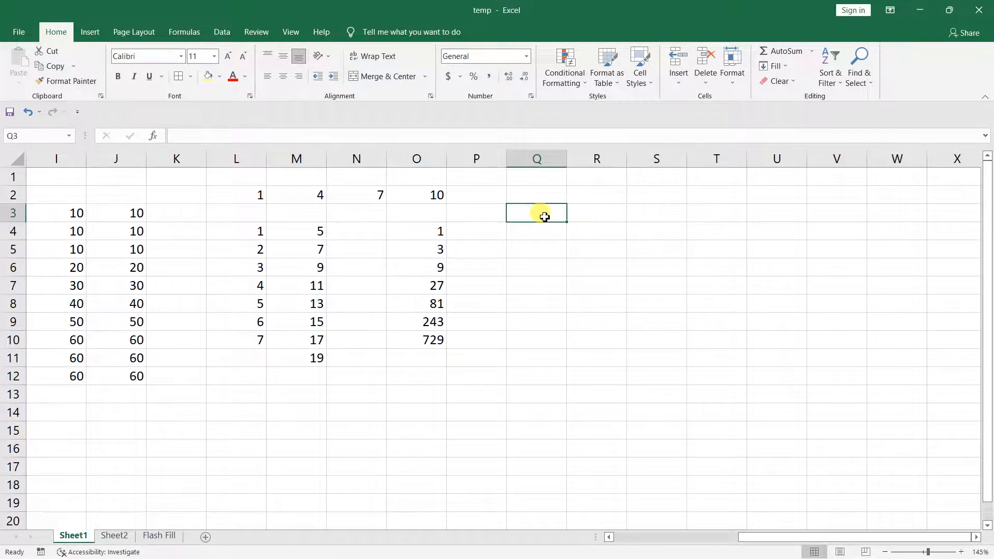
Enter 1 in Q3 and extend it down column Q as the series 1 to 8
{"action": "type", "text": "1"}
{"action": "key", "text": "ctrl+Return"}
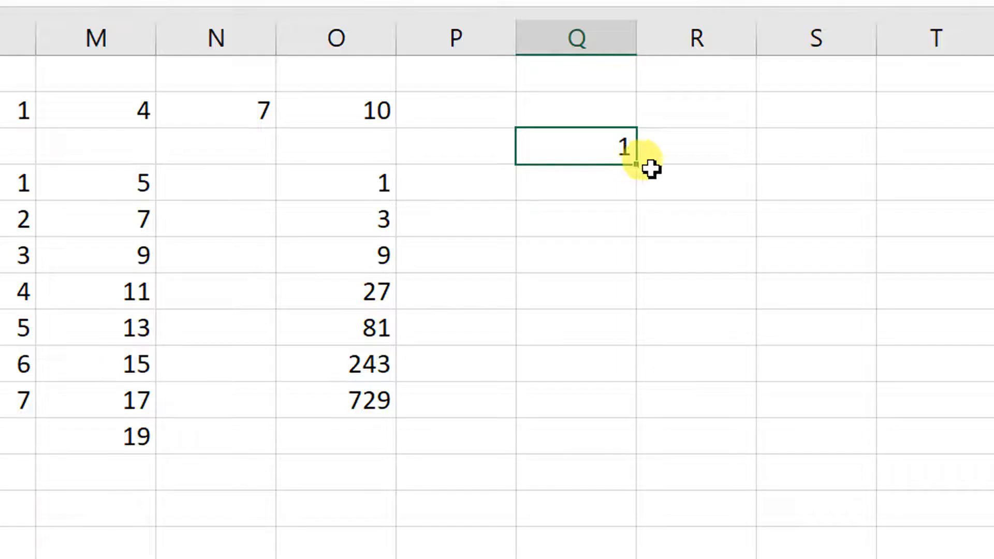
{"action": "left_click_drag", "start_coordinate": [641, 167], "coordinate": [621, 405]}
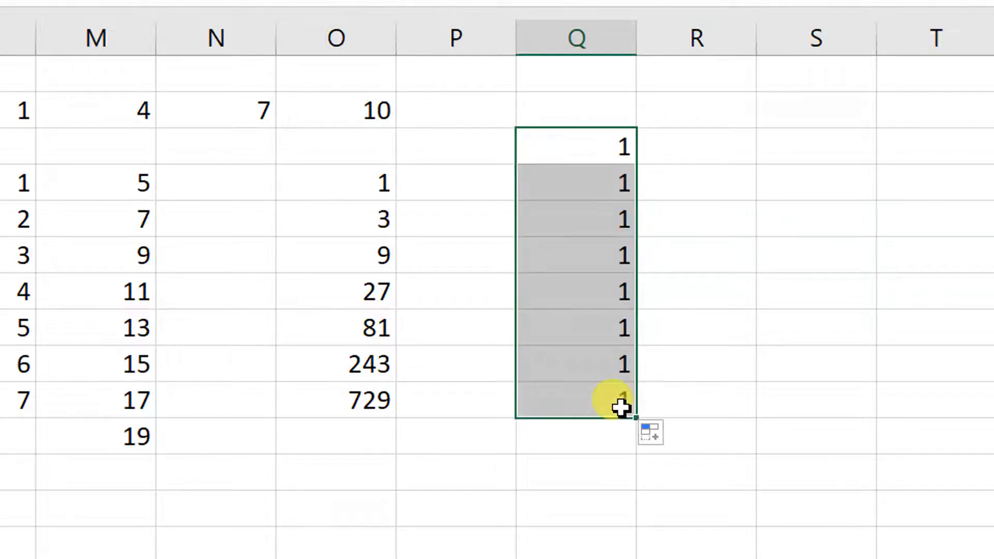
{"action": "key", "text": "ctrl+z"}
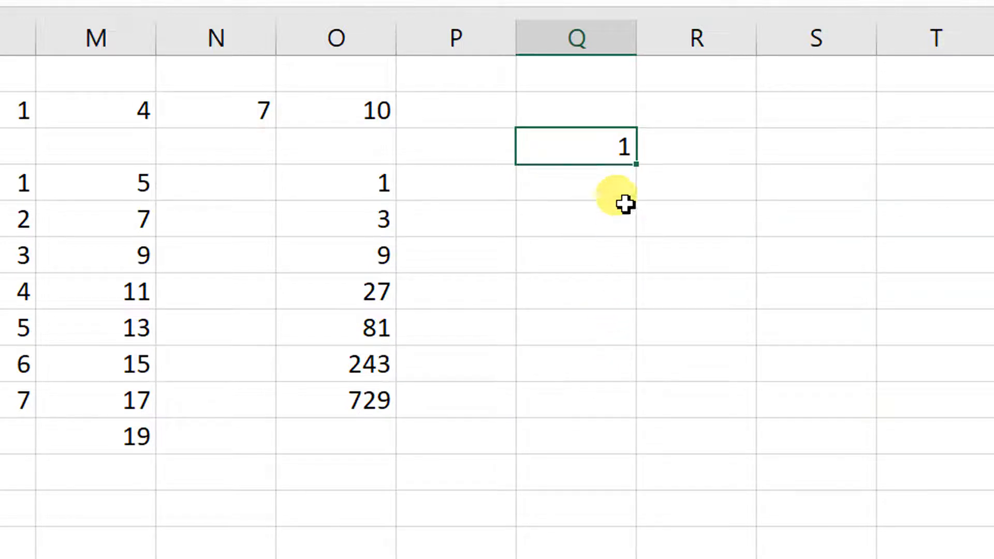
{"action": "left_click_drag", "start_coordinate": [638, 166], "coordinate": [628, 428]}
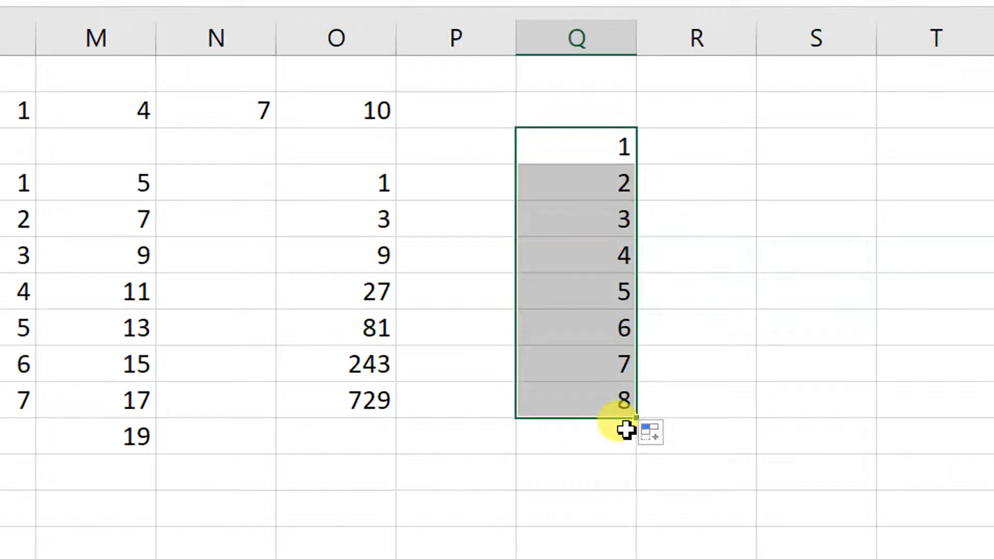
Enter 1 and 3 in R3:R4 and extend the odd-number pattern down to 15
{"action": "left_click", "coordinate": [695, 153]}
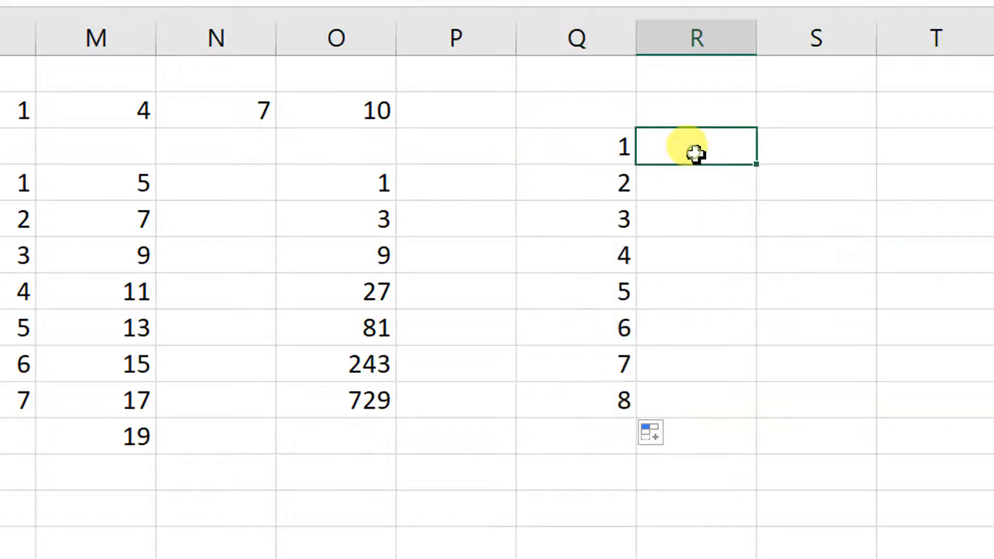
{"action": "type", "text": "1"}
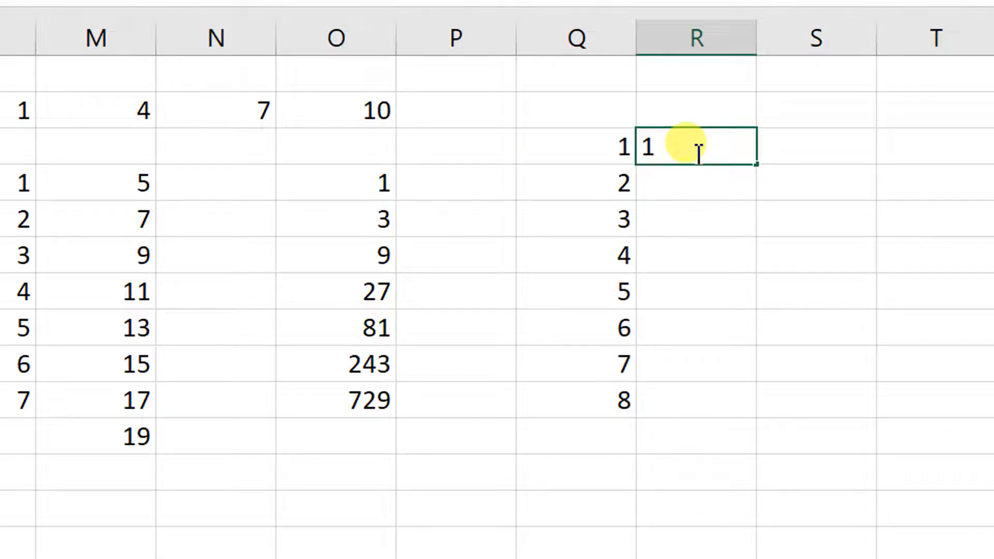
{"action": "key", "text": "Return"}
{"action": "type", "text": "3"}
{"action": "left_click", "coordinate": [776, 190]}
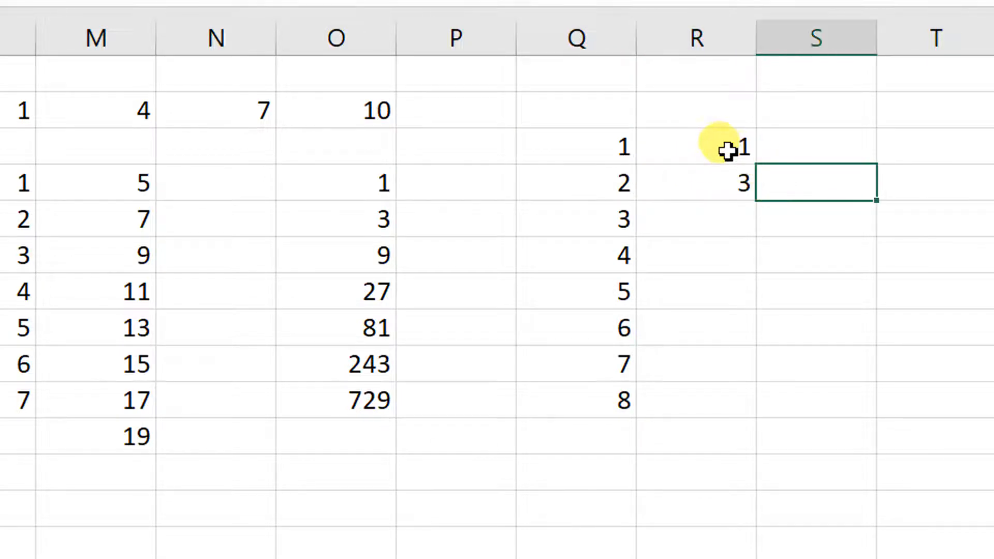
{"action": "left_click_drag", "start_coordinate": [727, 150], "coordinate": [721, 185]}
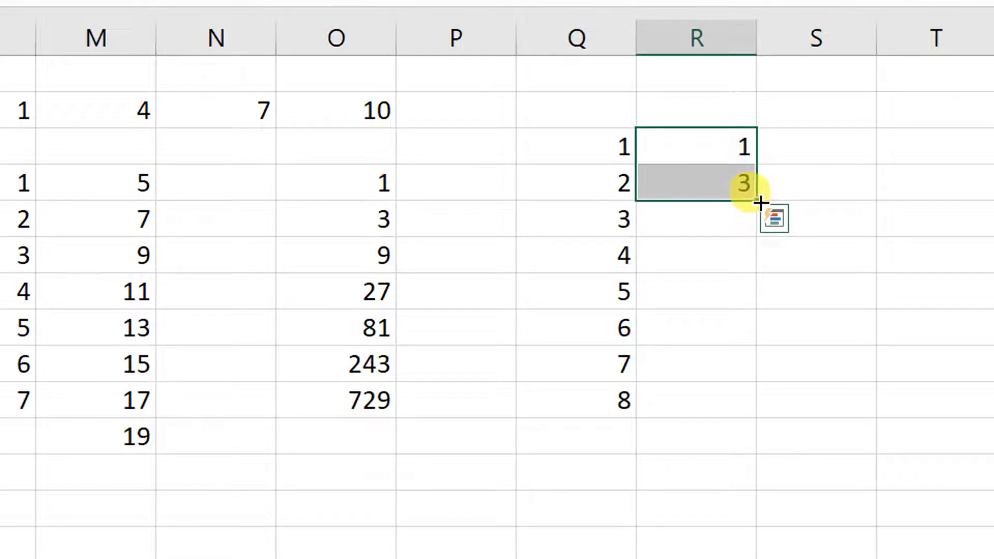
{"action": "left_click_drag", "start_coordinate": [760, 203], "coordinate": [740, 406]}
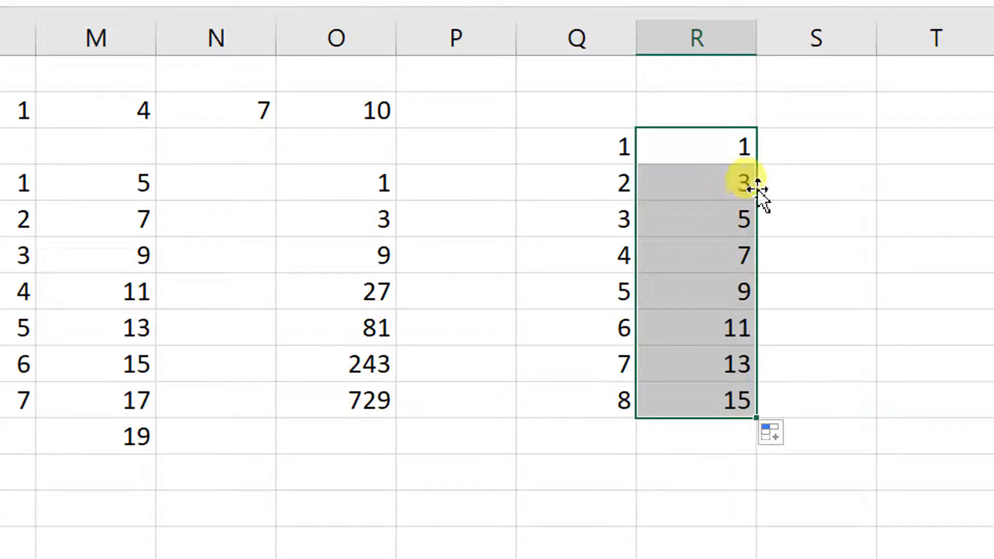
{"action": "left_click", "coordinate": [814, 143]}
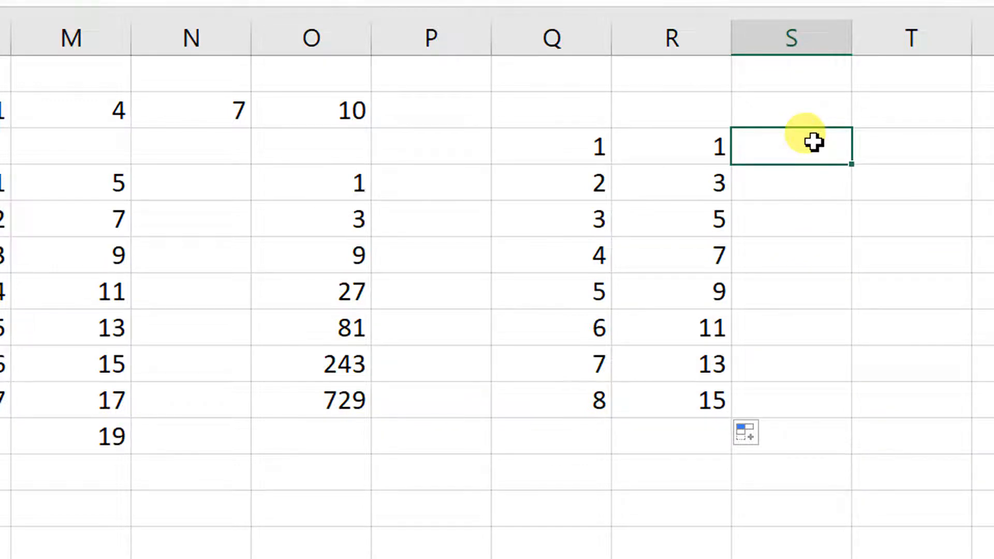
Enter sun and fill column S with day names through sun
{"action": "type", "text": "sun"}
{"action": "key", "text": "Return"}
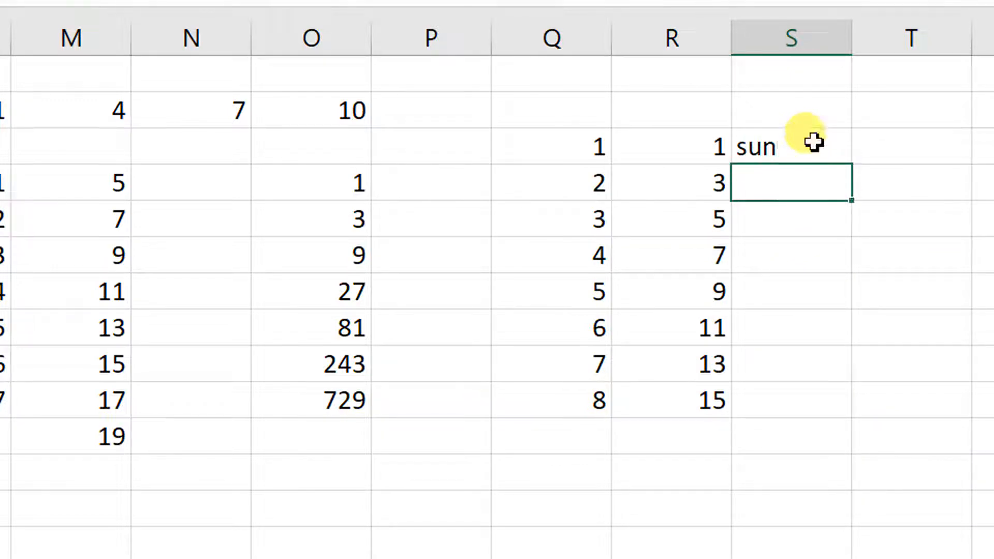
{"action": "left_click", "coordinate": [753, 127]}
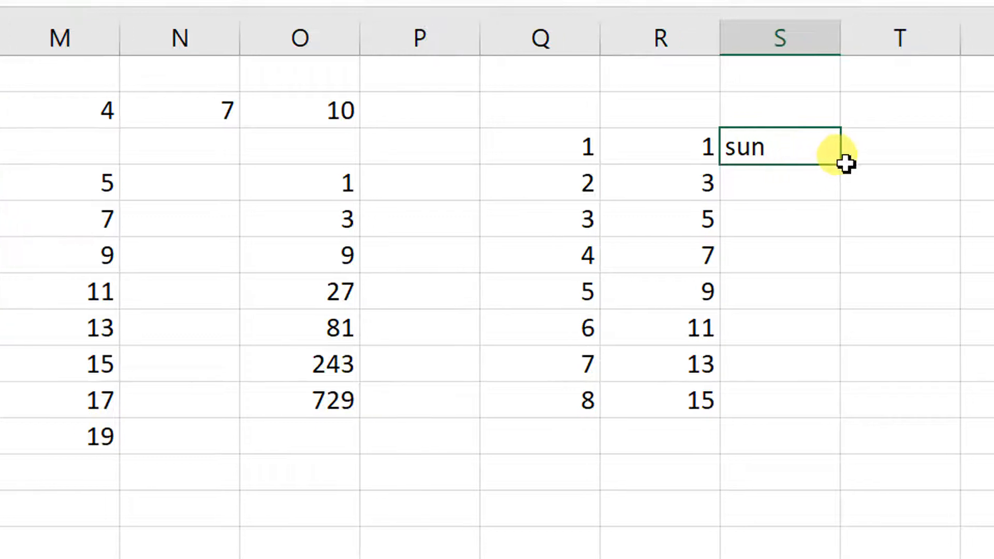
{"action": "left_click_drag", "start_coordinate": [844, 167], "coordinate": [818, 414]}
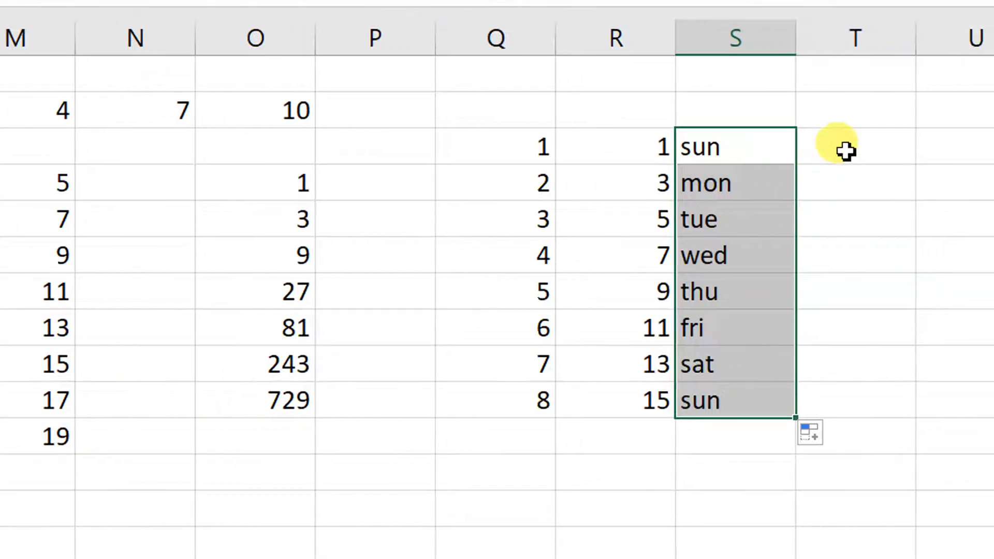
Enter jan and fill column T with months jan through aug
{"action": "left_click", "coordinate": [890, 150]}
{"action": "type", "text": "jan"}
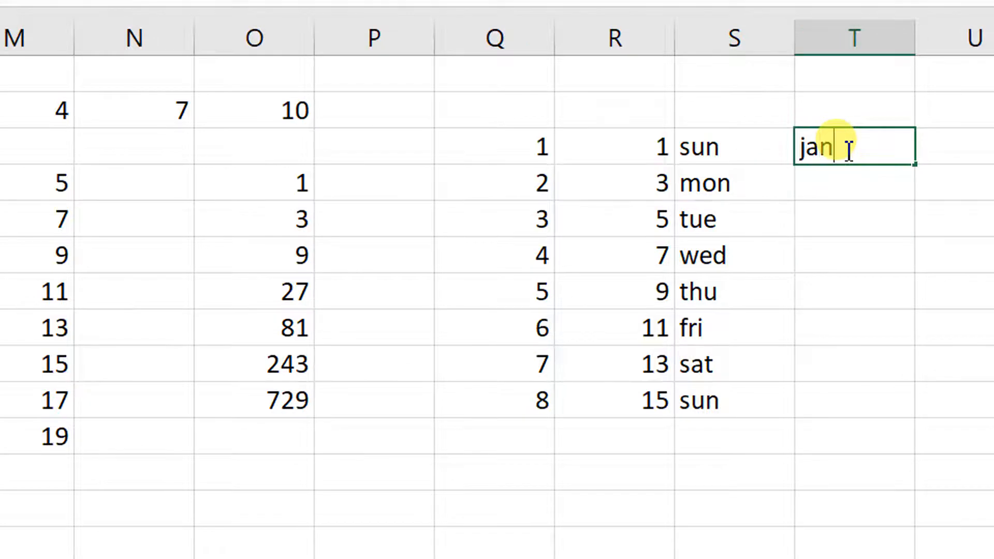
{"action": "key", "text": "Return"}
{"action": "left_click", "coordinate": [875, 148]}
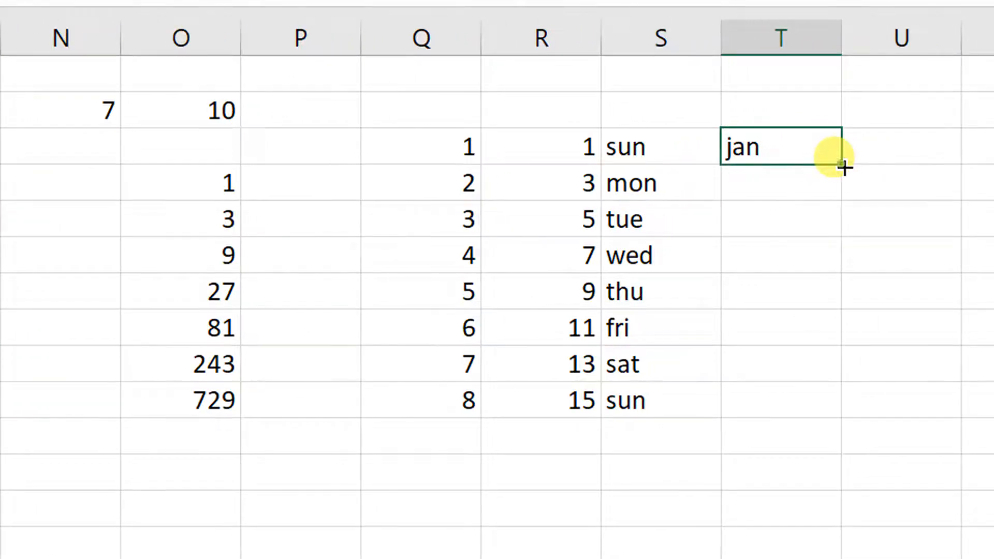
{"action": "left_click_drag", "start_coordinate": [842, 164], "coordinate": [821, 414]}
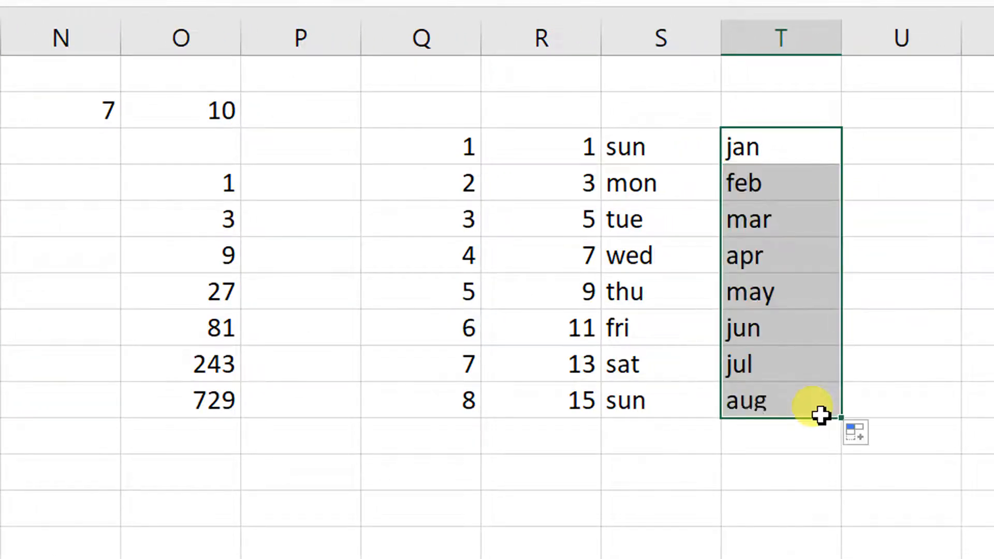
Enter Sunday in U2, fill U3:U9 through Sunday, and type january in V2
{"action": "left_click", "coordinate": [906, 149]}
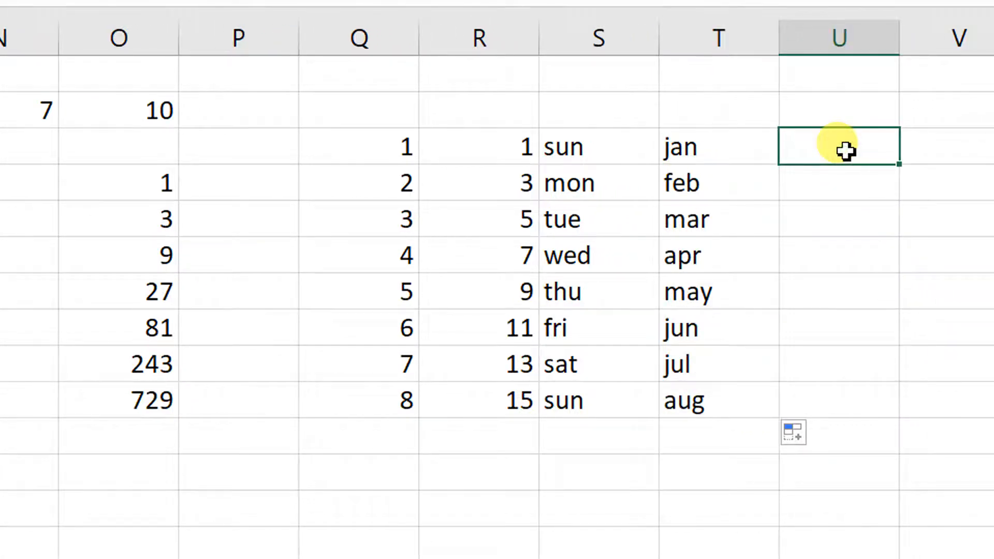
{"action": "type", "text": "sunday"}
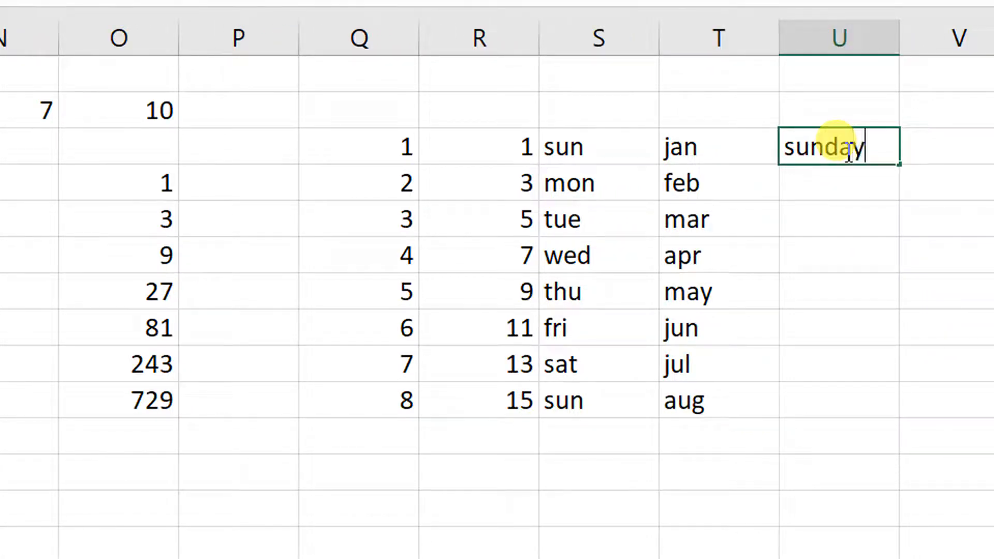
{"action": "key", "text": "Return"}
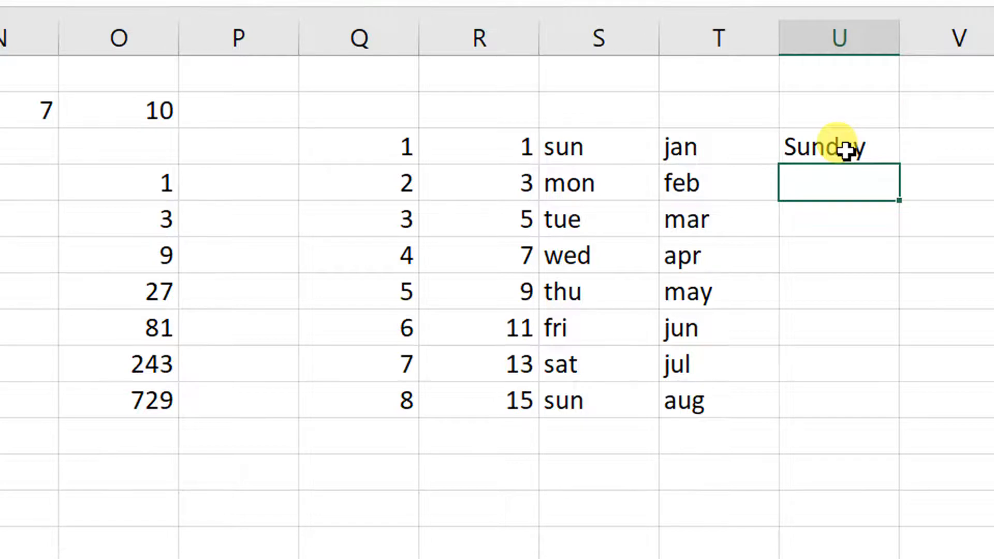
{"action": "left_click", "coordinate": [843, 120]}
{"action": "left_click", "coordinate": [858, 146]}
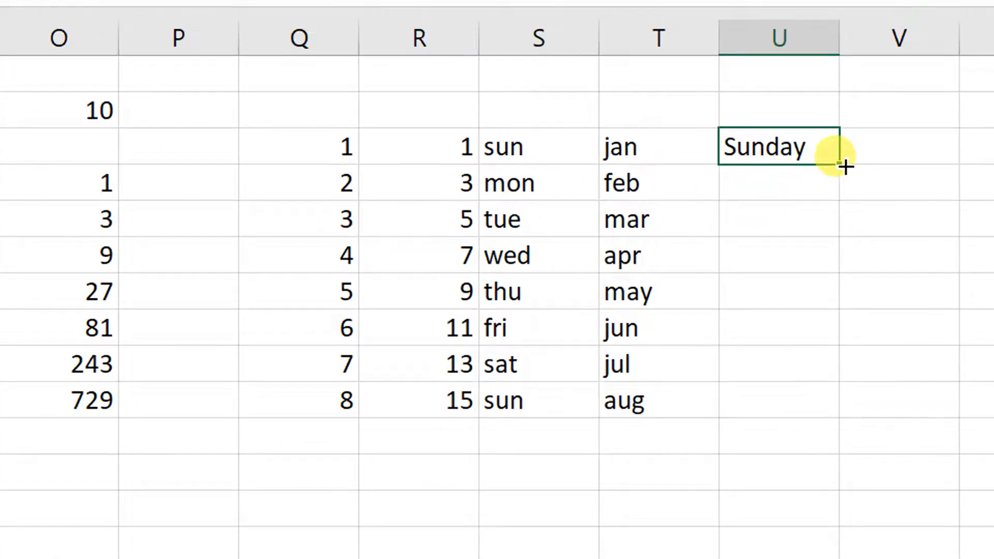
{"action": "left_click_drag", "start_coordinate": [845, 165], "coordinate": [828, 398]}
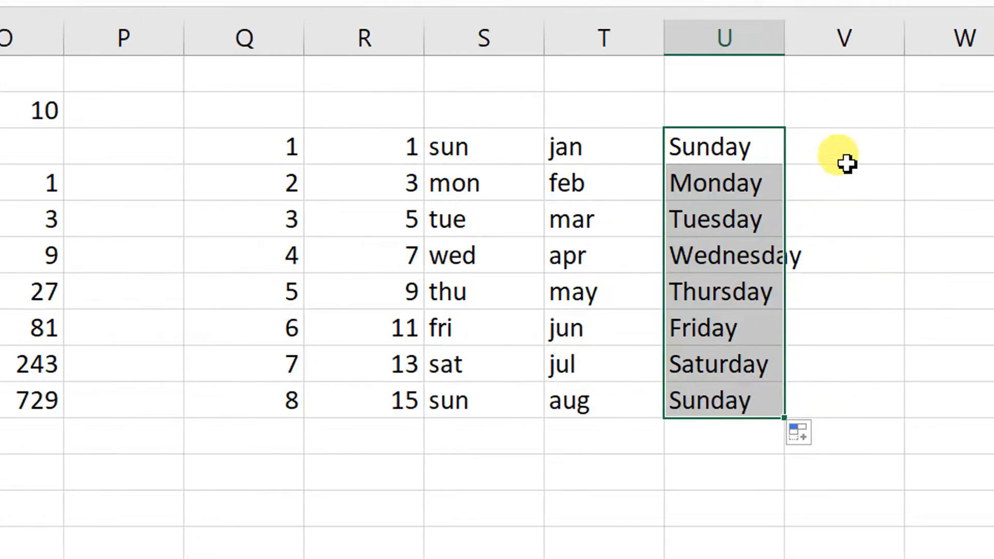
{"action": "left_click", "coordinate": [845, 158]}
{"action": "type", "text": "january"}
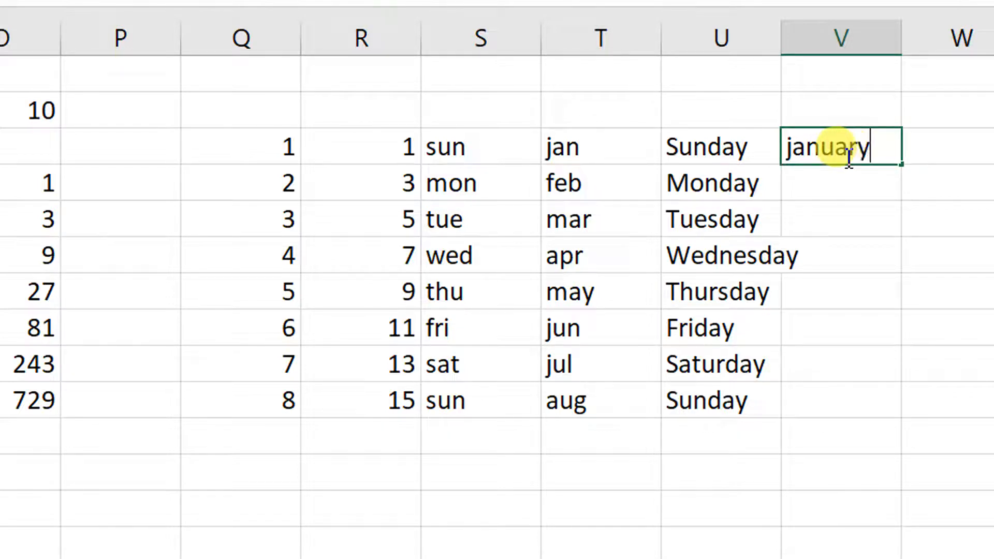
Fill the month series from january in V2 down to august in V9
{"action": "key", "text": "Return"}
{"action": "left_click", "coordinate": [838, 155]}
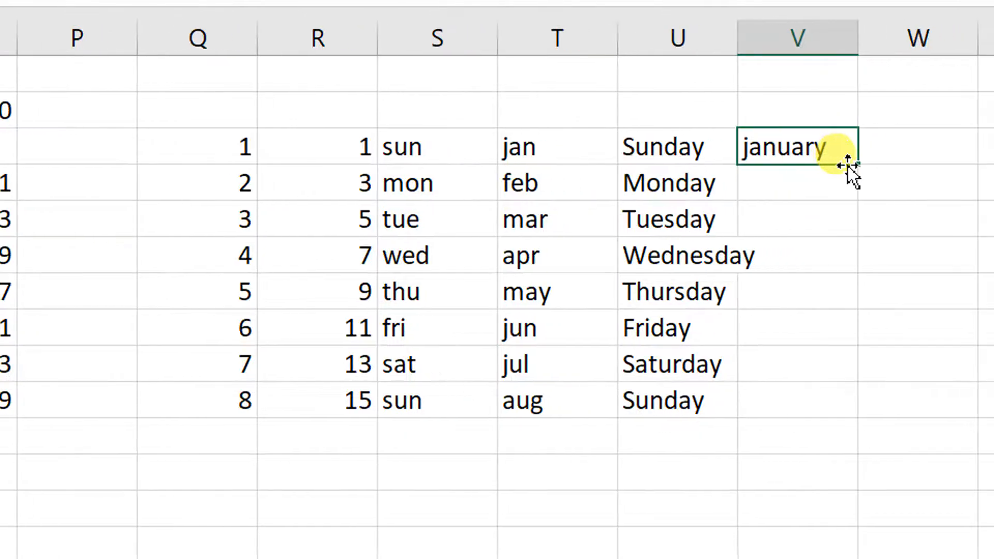
{"action": "left_click_drag", "start_coordinate": [839, 164], "coordinate": [803, 408]}
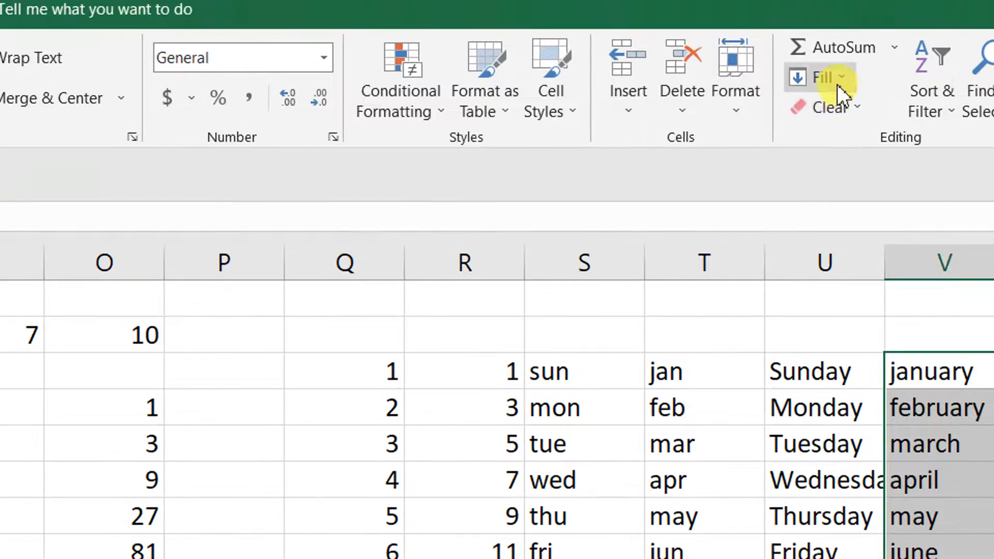
{"action": "left_click", "coordinate": [837, 52]}
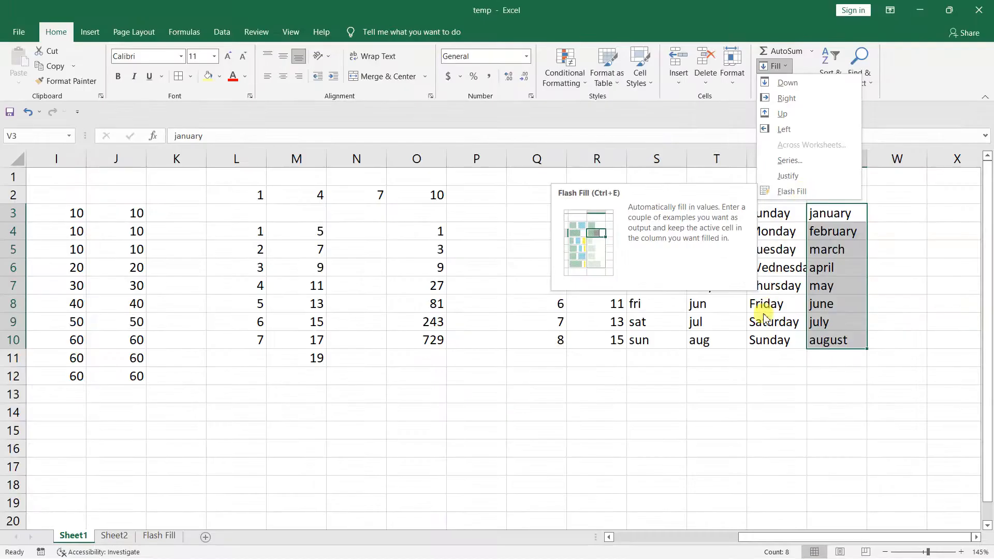
{"action": "left_click", "coordinate": [764, 314]}
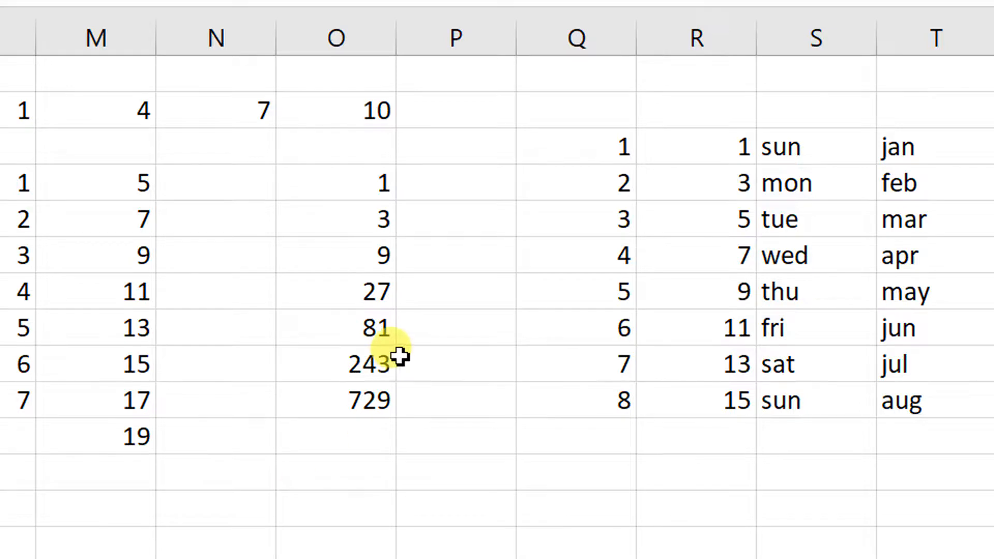
Go to the Flash Fill sheet and review the Proper Data entries beside the First Name column
{"action": "left_click", "coordinate": [166, 517]}
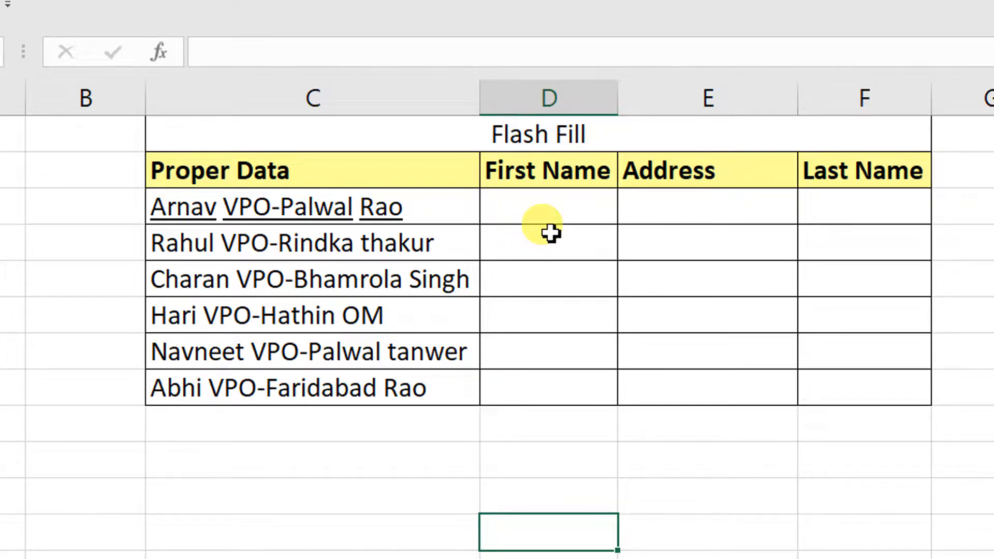
{"action": "left_click", "coordinate": [555, 207]}
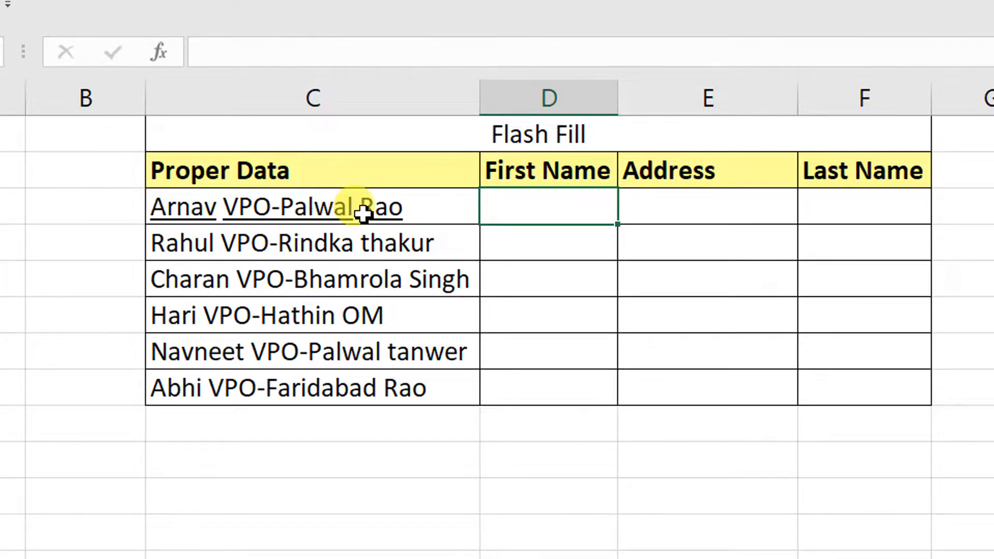
{"action": "left_click", "coordinate": [234, 199]}
{"action": "left_click", "coordinate": [237, 232]}
{"action": "left_click", "coordinate": [237, 270]}
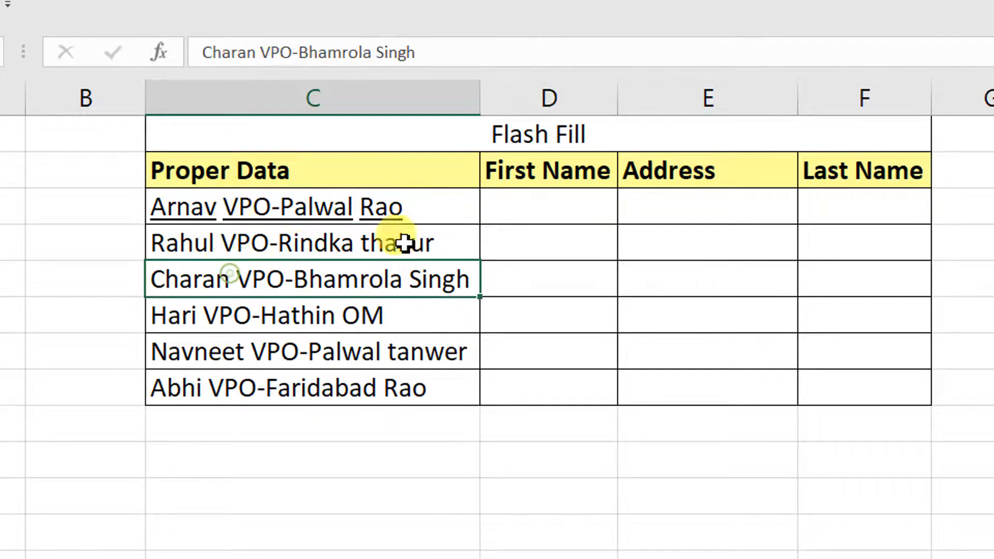
{"action": "left_click", "coordinate": [543, 213]}
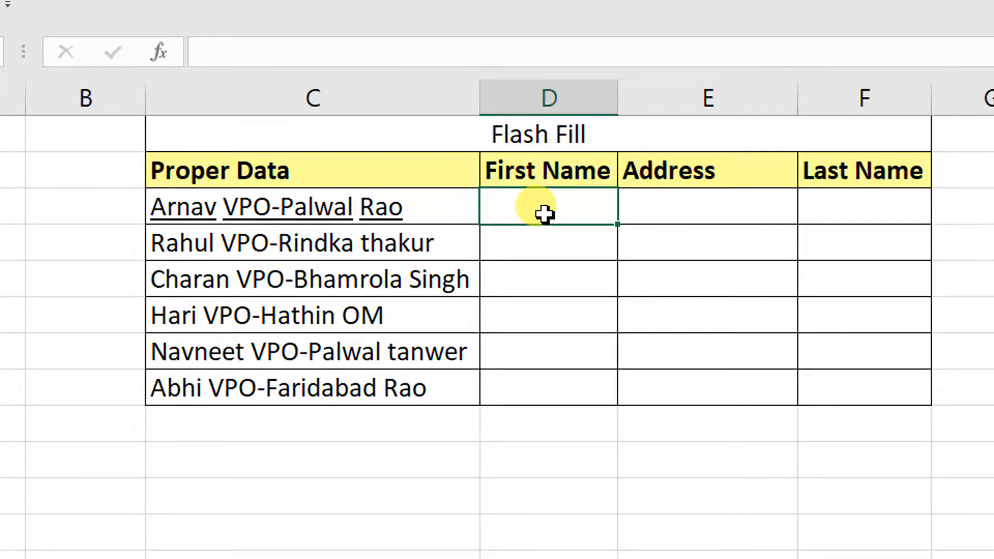
Enter the first row's first name in D3 and flash fill the remaining first names
{"action": "type", "text": "Arnav"}
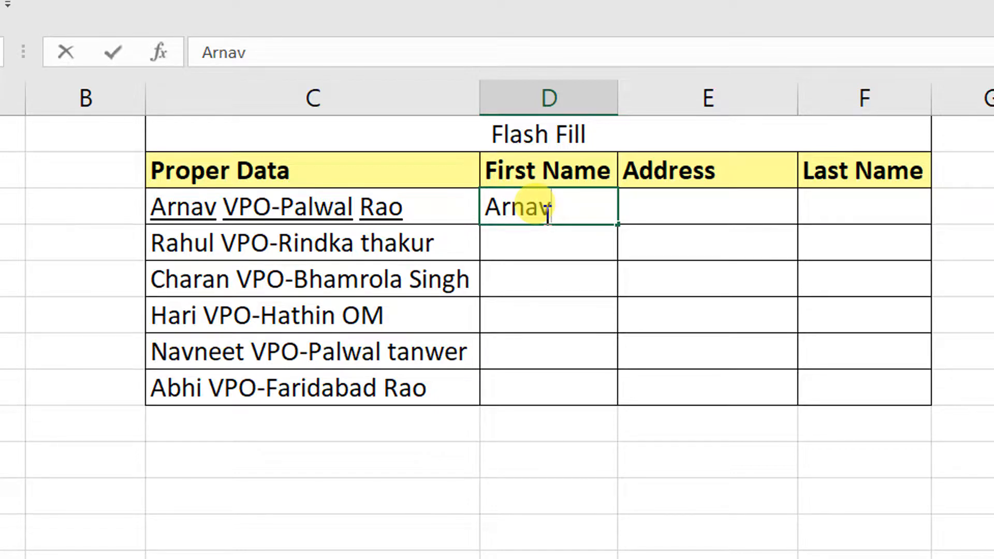
{"action": "key", "text": "Return"}
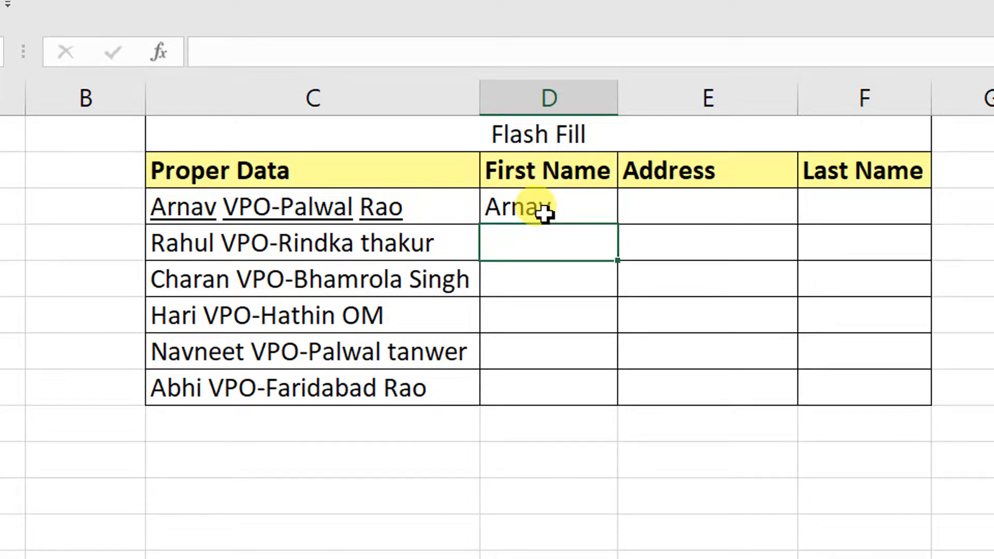
{"action": "key", "text": "ctrl+e"}
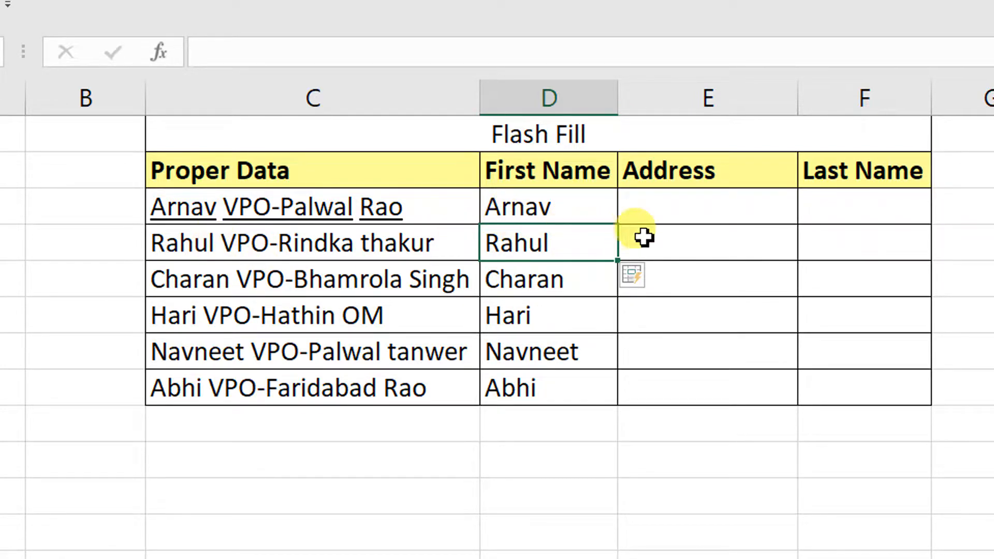
Enter the first row's VPO place in the Address column and flash fill the remaining addresses
{"action": "left_click", "coordinate": [734, 209]}
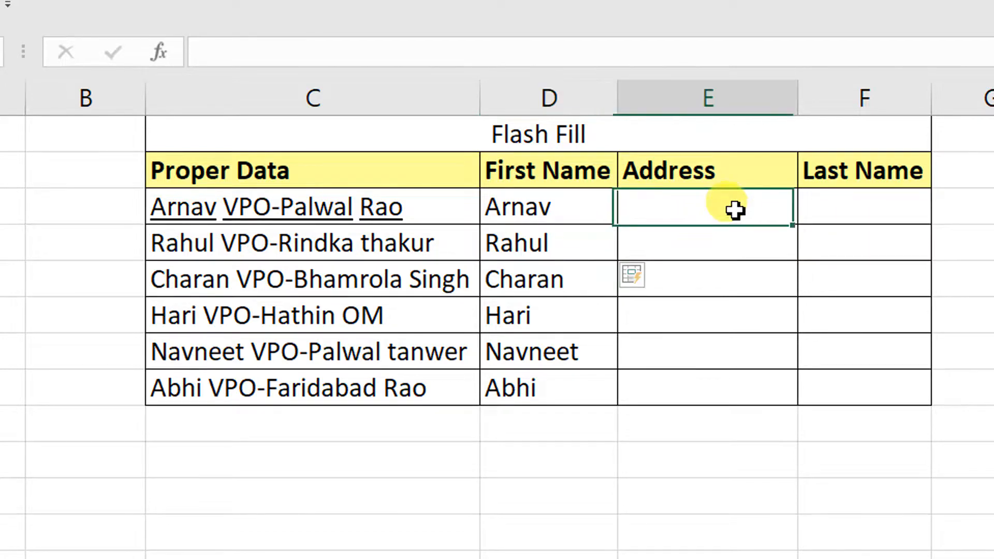
{"action": "type", "text": "VPO"}
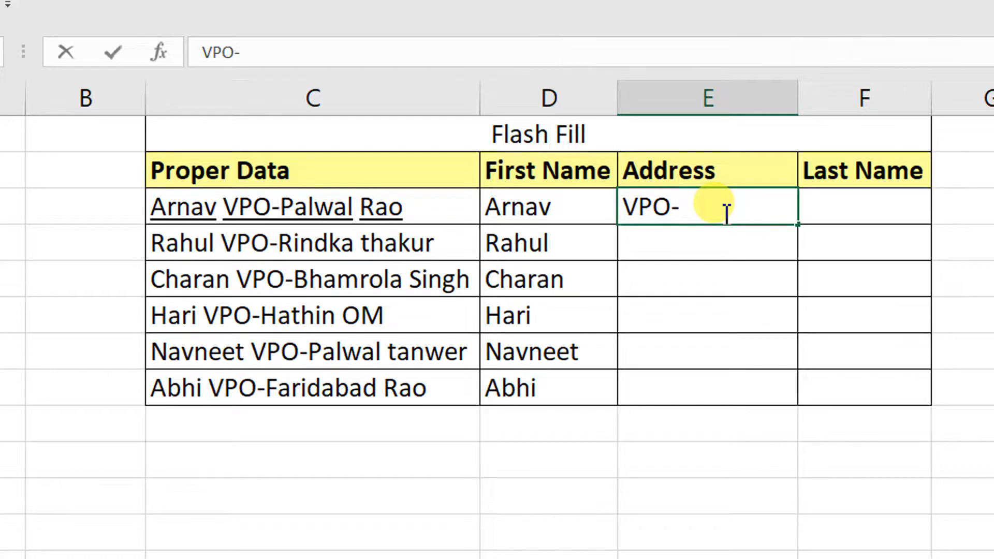
{"action": "type", "text": "-Palwal"}
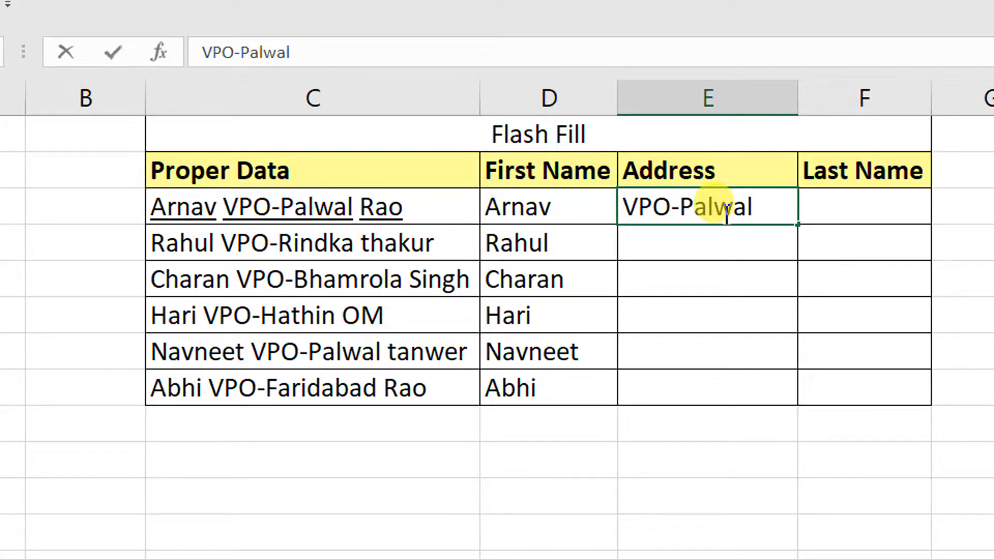
{"action": "key", "text": "Return"}
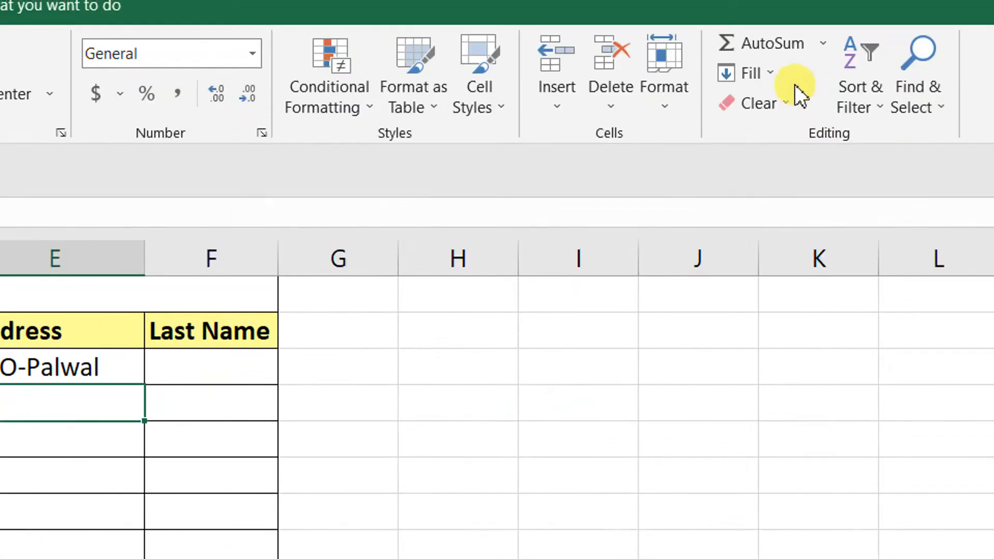
{"action": "left_click", "coordinate": [780, 83]}
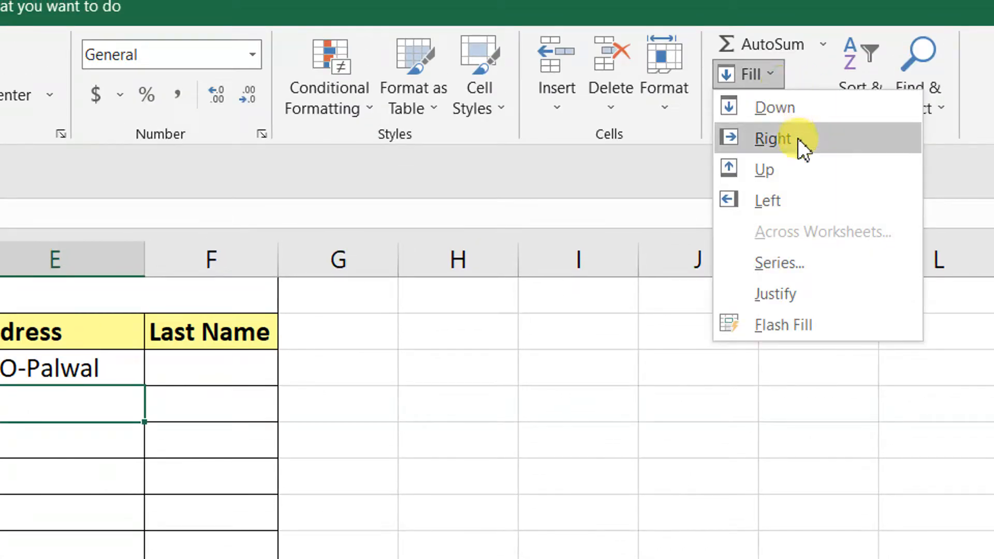
{"action": "left_click", "coordinate": [766, 324]}
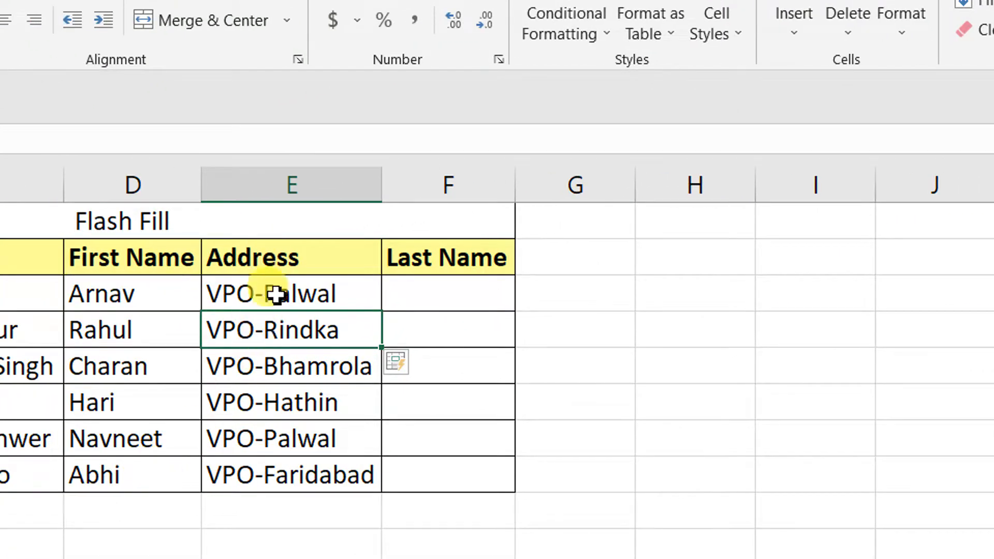
Enter the first row's surname in the Last Name column and flash fill the remaining surnames
{"action": "left_click", "coordinate": [432, 286]}
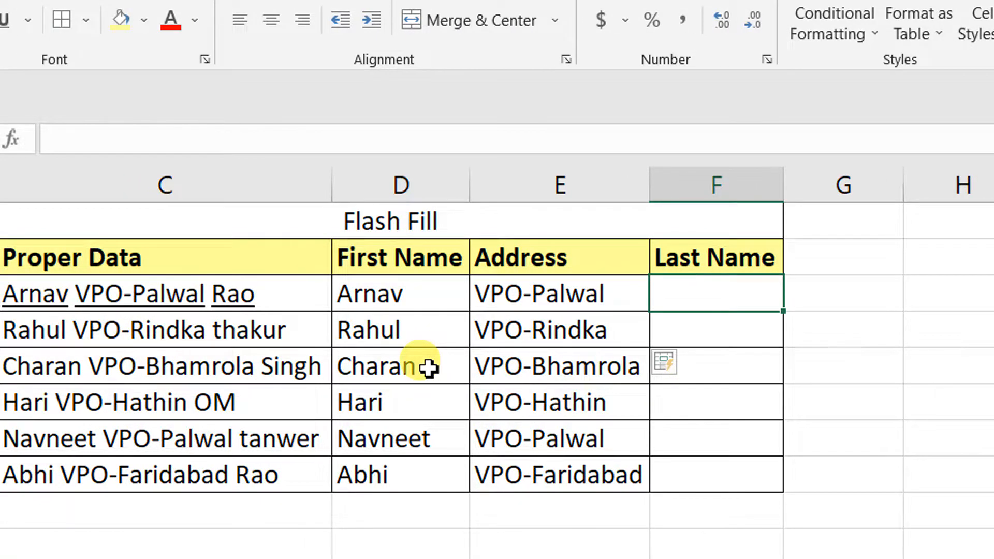
{"action": "type", "text": "Rao"}
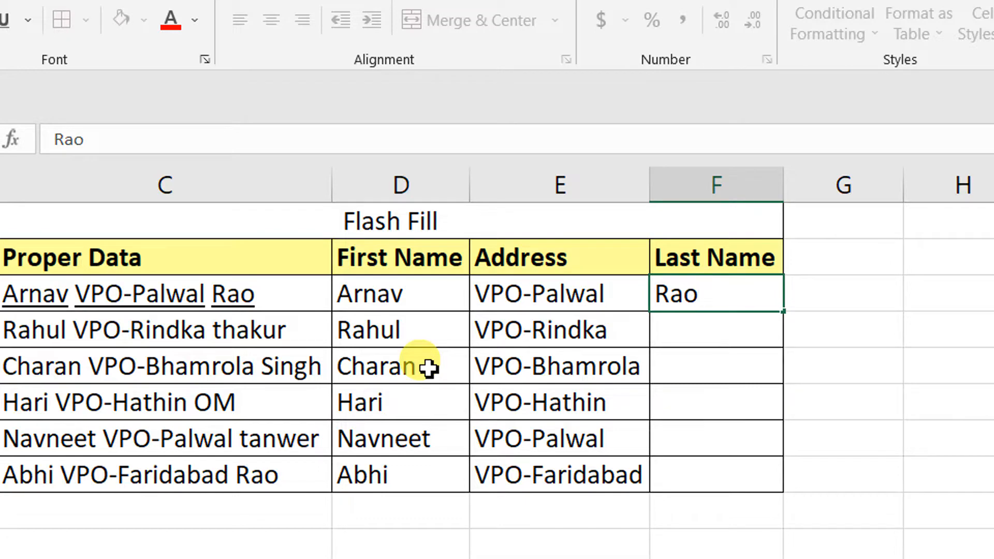
{"action": "key", "text": "Return"}
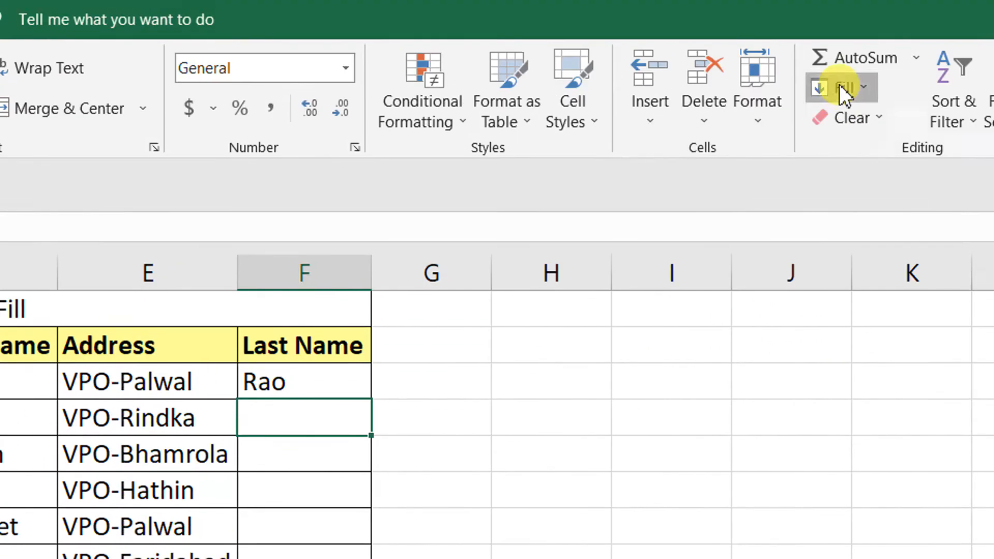
{"action": "left_click", "coordinate": [840, 84]}
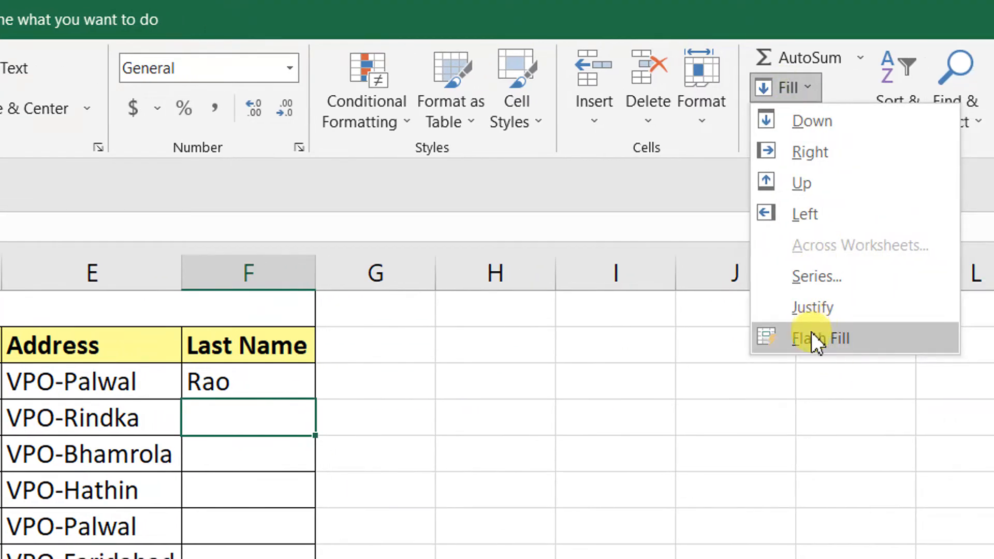
{"action": "left_click", "coordinate": [812, 337]}
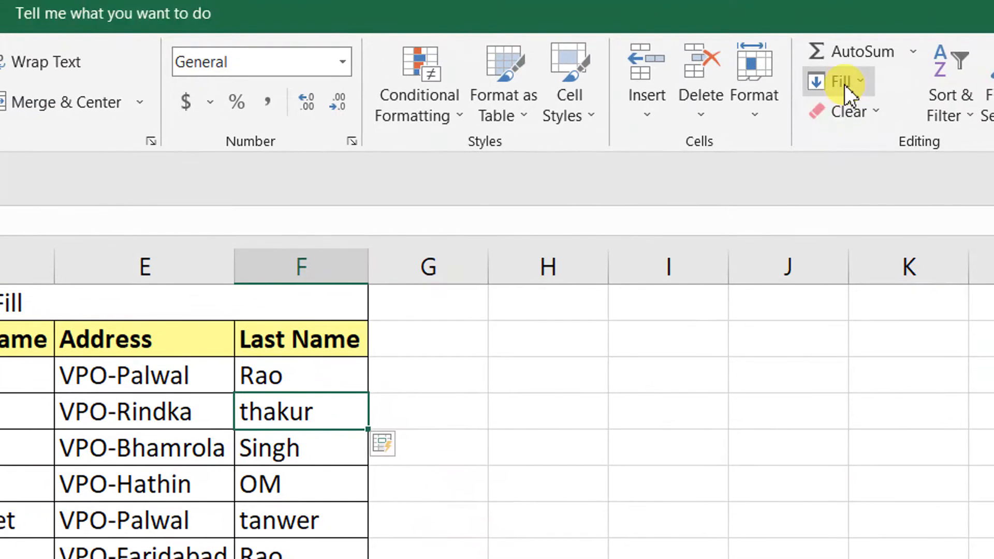
{"action": "left_click", "coordinate": [844, 83]}
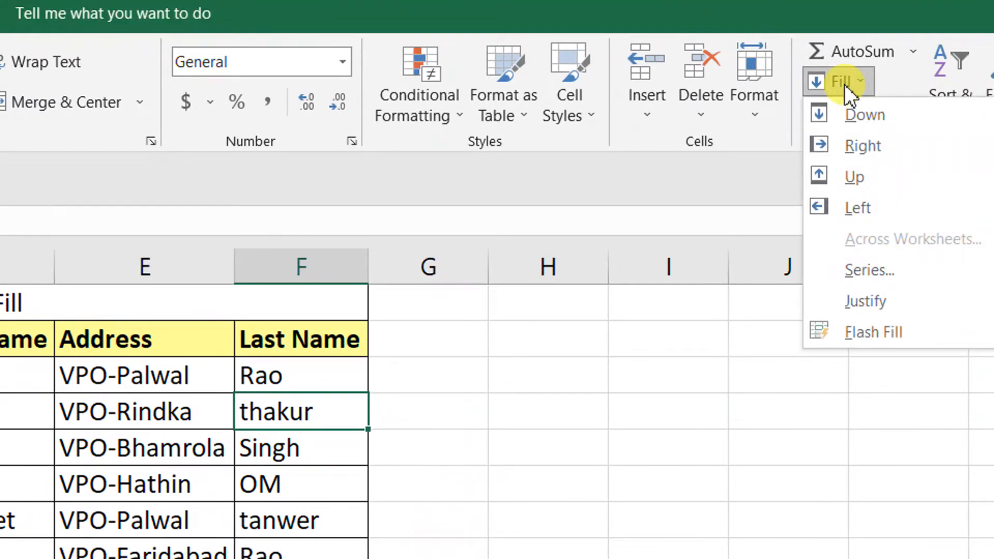